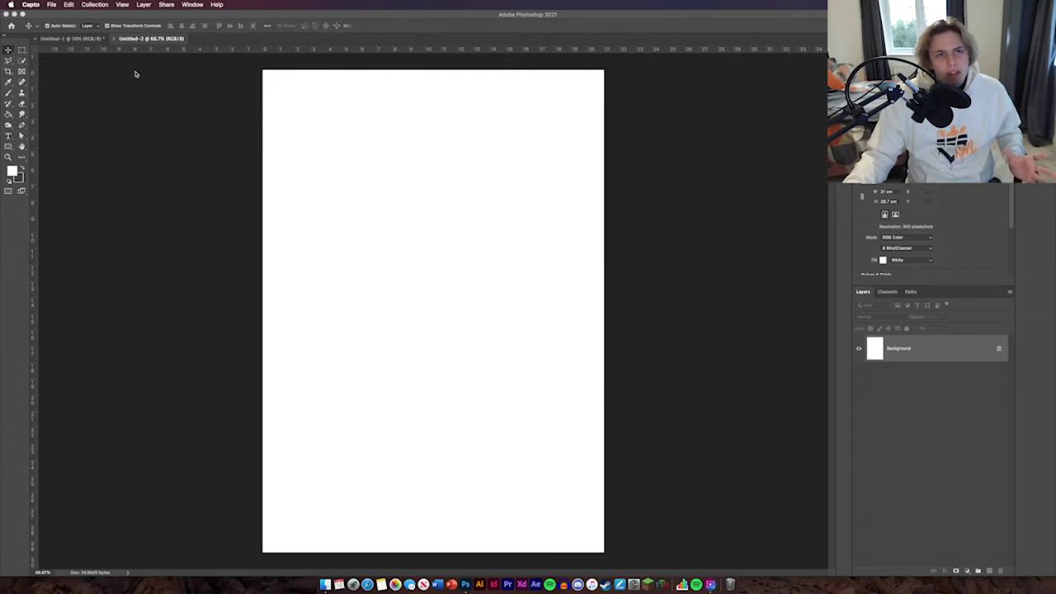
pyautogui.click(12, 27)
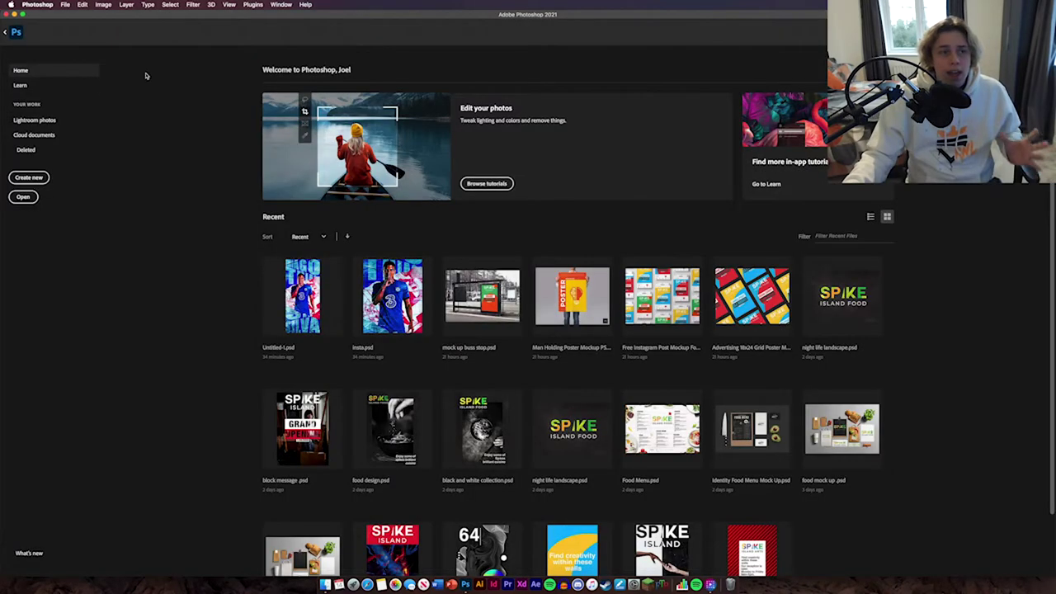
pyautogui.click(47, 178)
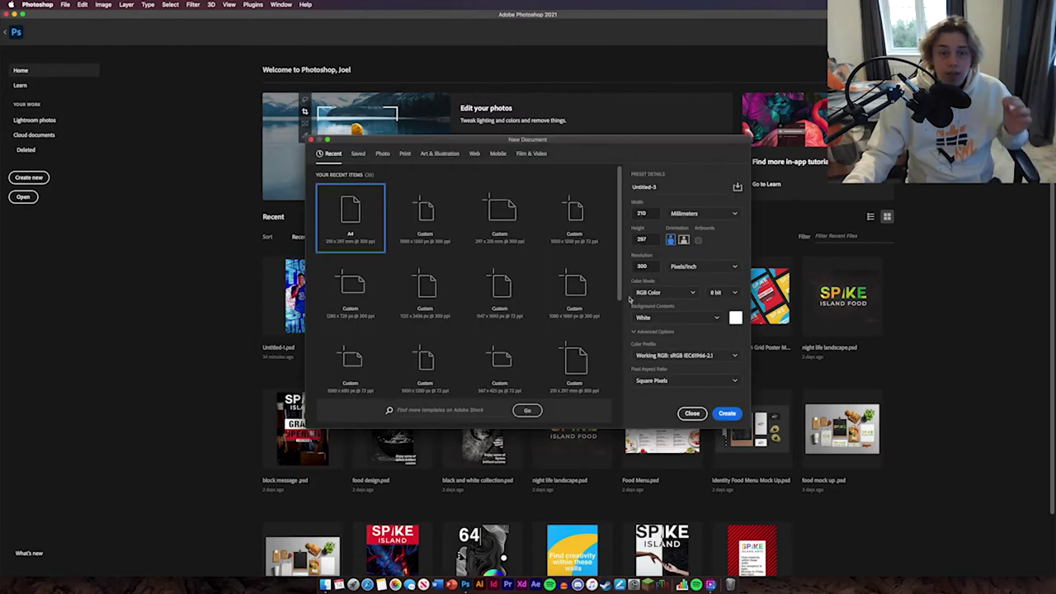
pyautogui.click(404, 155)
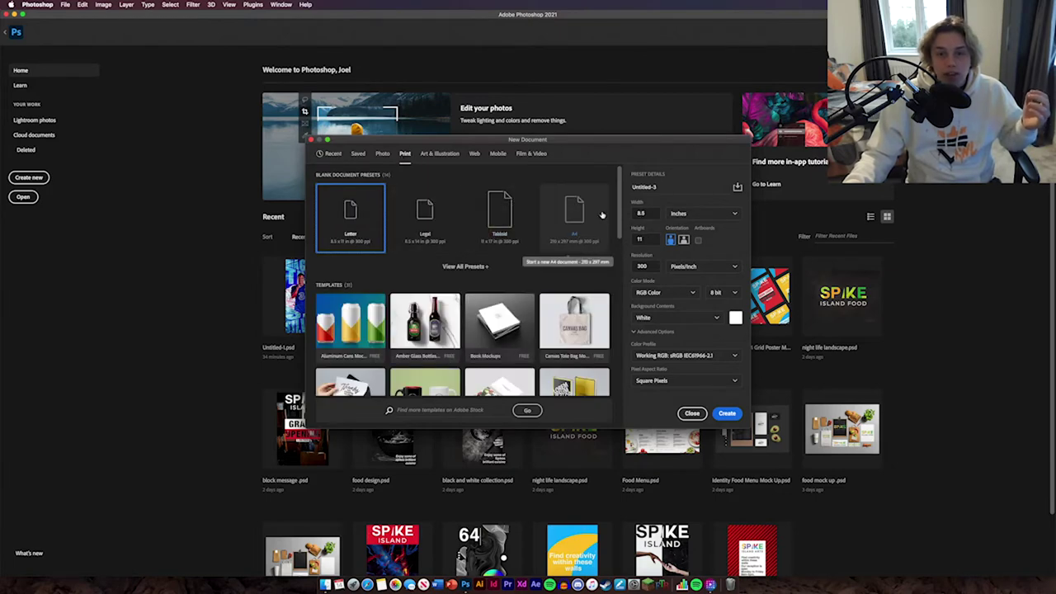
pyautogui.click(561, 216)
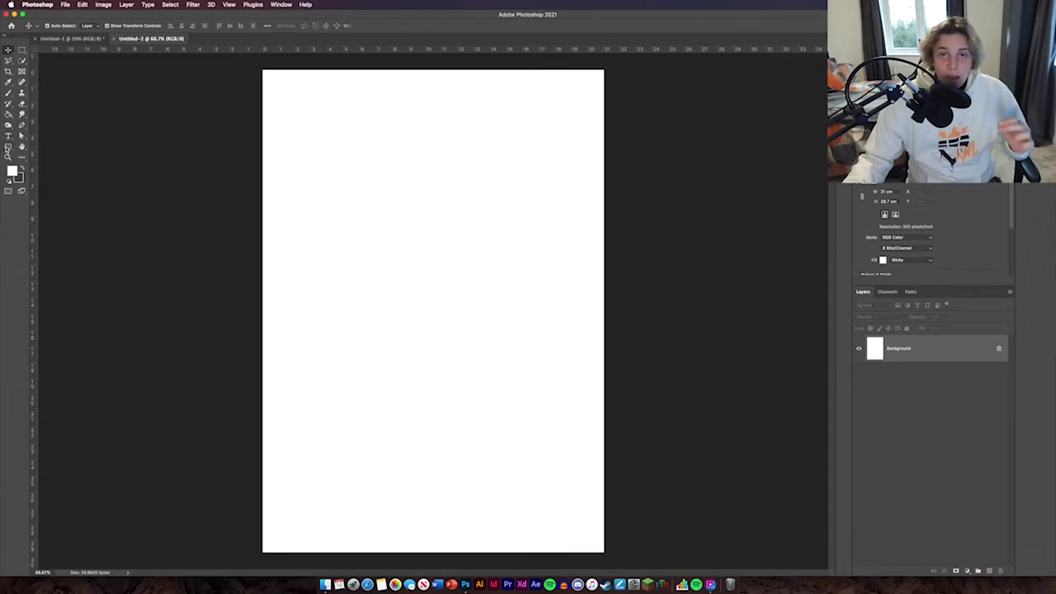
# - Draw a red rectangle of about 22 × 30 cm that covers the whole page and slightly overlaps its edges
pyautogui.click(7, 147)
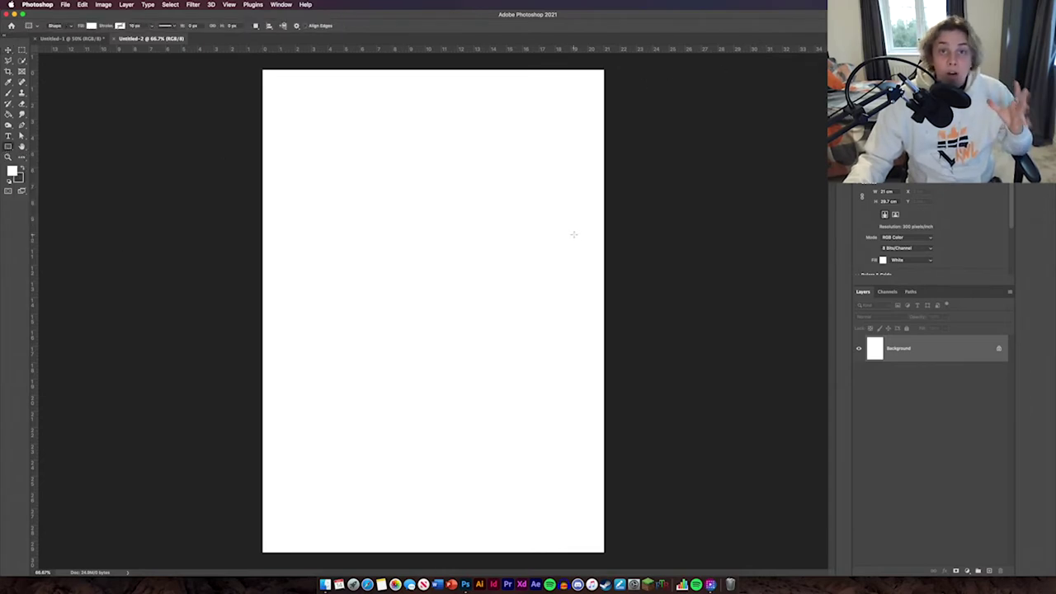
pyautogui.click(91, 26)
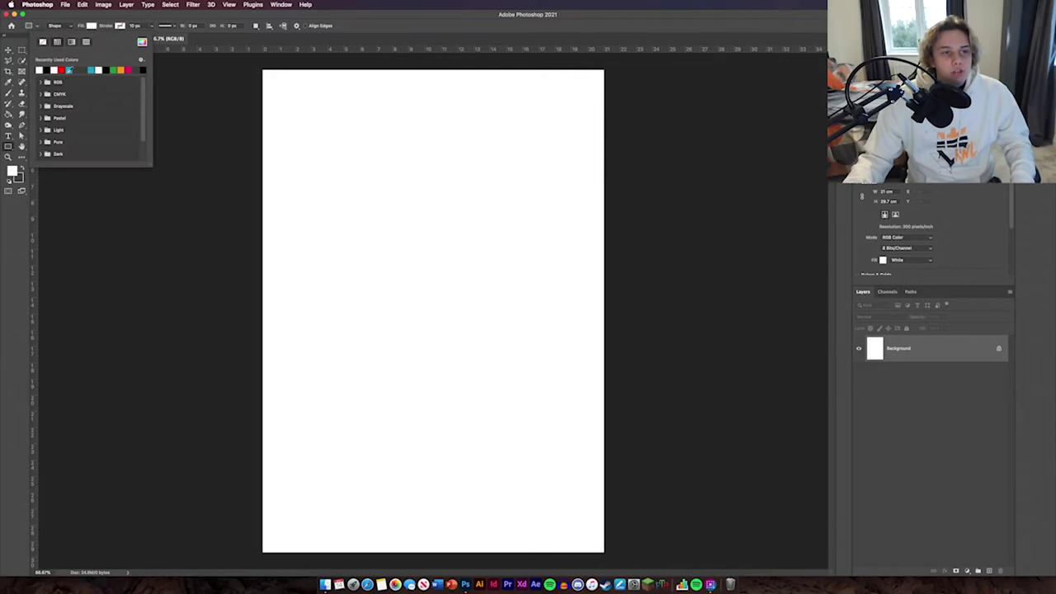
pyautogui.click(61, 69)
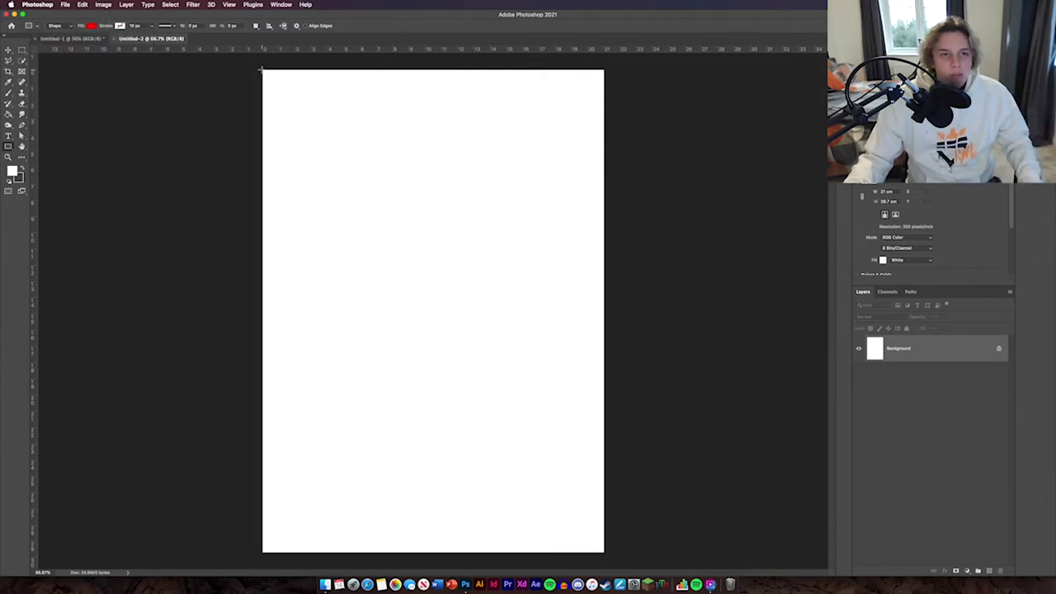
pyautogui.moveTo(261, 69); pyautogui.dragTo(609, 556)
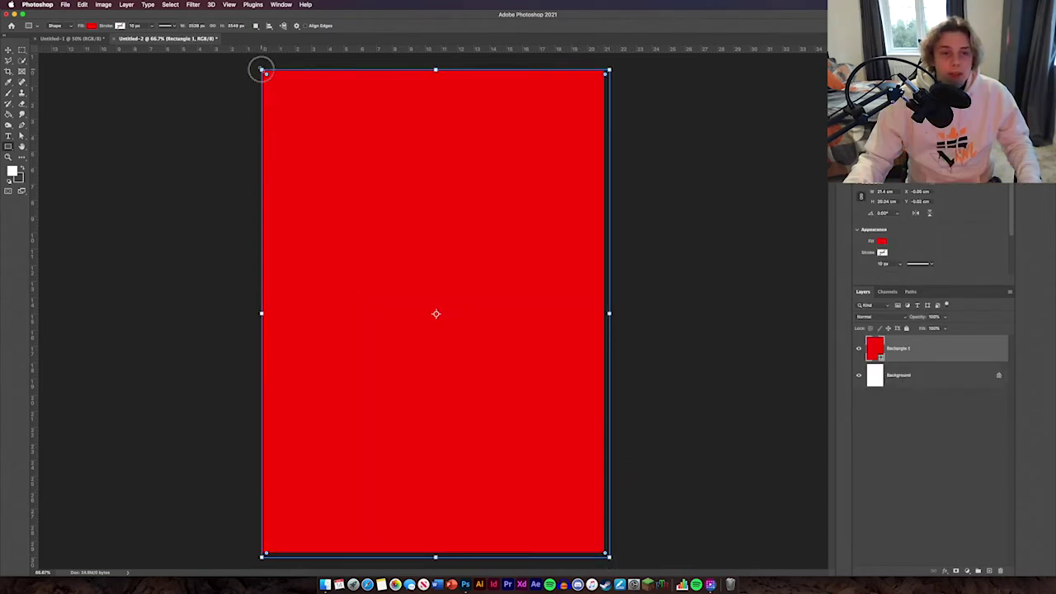
pyautogui.moveTo(261, 69); pyautogui.dragTo(255, 64)
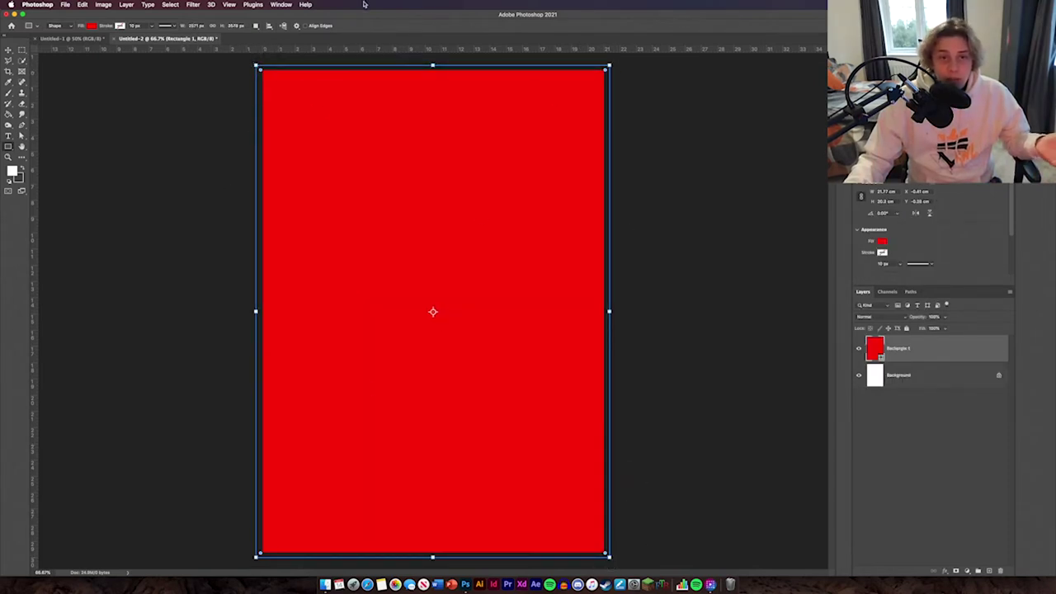
pyautogui.click(9, 50)
pyautogui.click(160, 195)
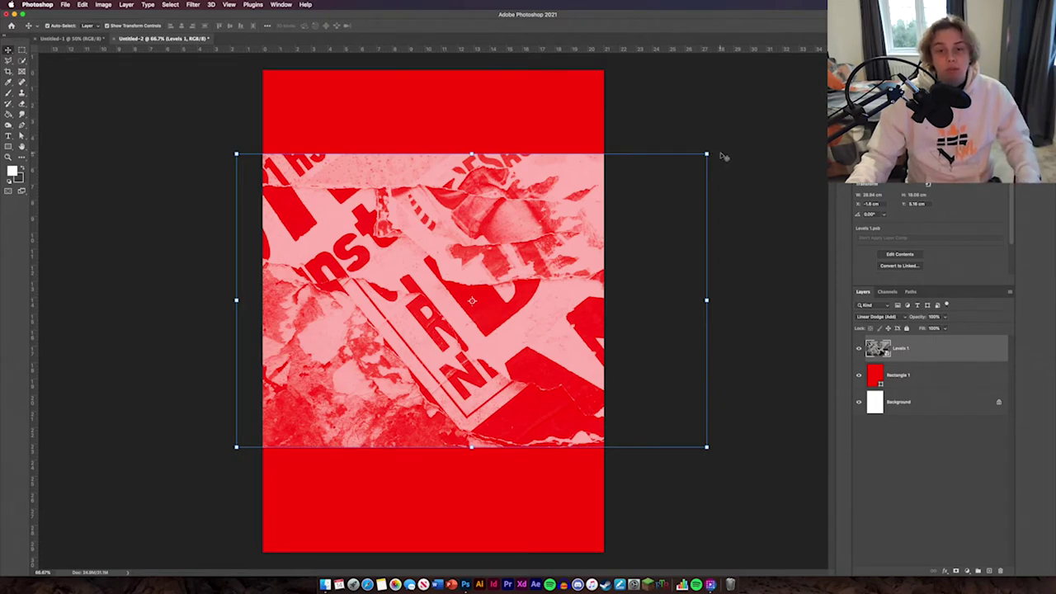
# - Enlarge the torn-paper texture to about 34 × 21 cm and center it on the page
pyautogui.moveTo(448, 263); pyautogui.dragTo(467, 280)
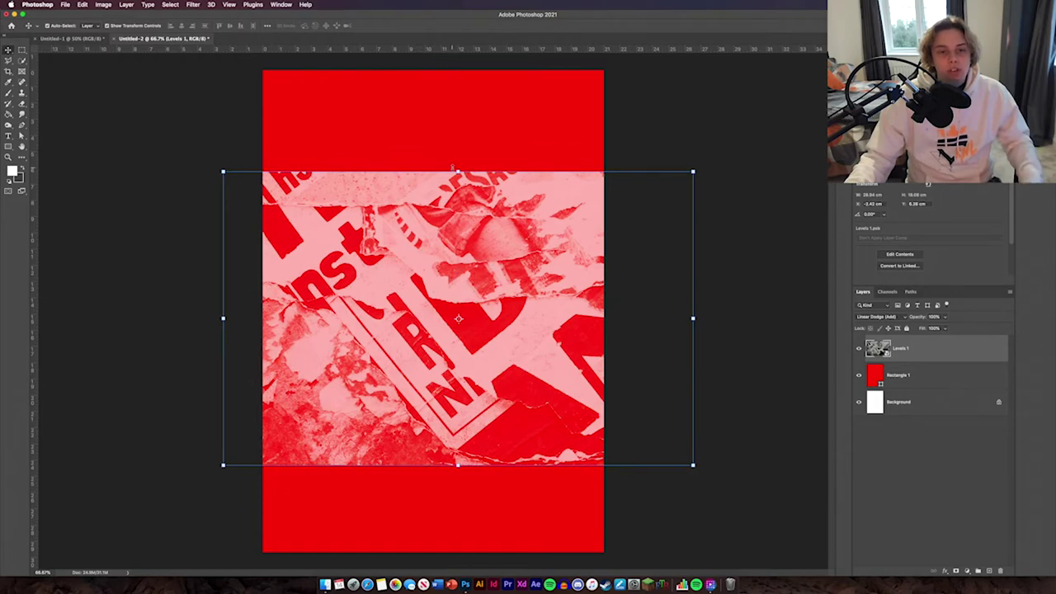
pyautogui.moveTo(457, 171); pyautogui.dragTo(469, 122)
pyautogui.moveTo(501, 211); pyautogui.dragTo(482, 224)
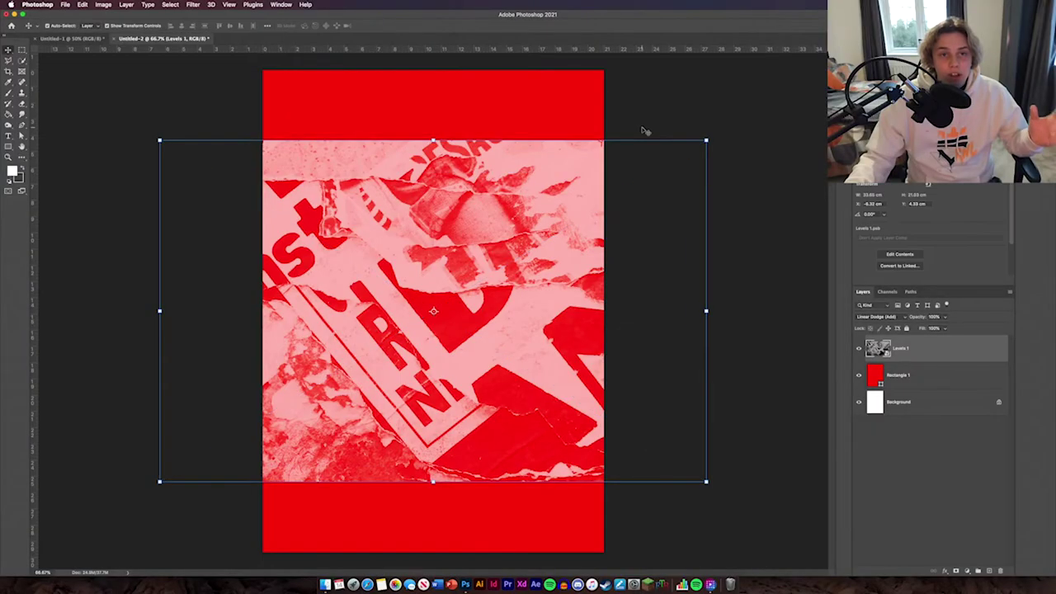
pyautogui.click(650, 111)
# - Switch the torn-paper texture's blend mode to Normal and back to Linear Dodge (Add)
pyautogui.click(328, 282)
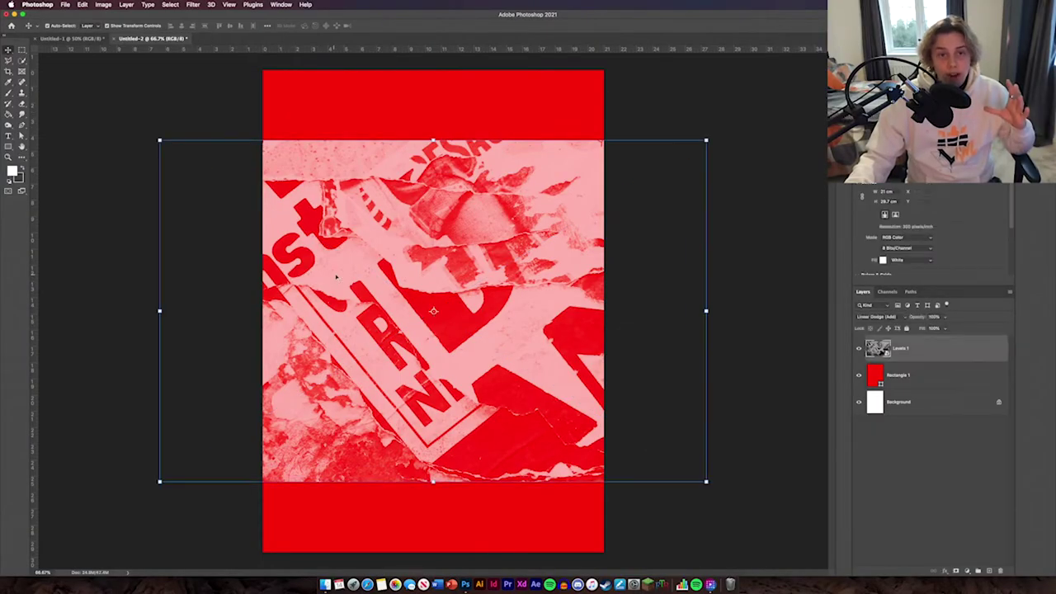
pyautogui.click(884, 316)
pyautogui.click(865, 243)
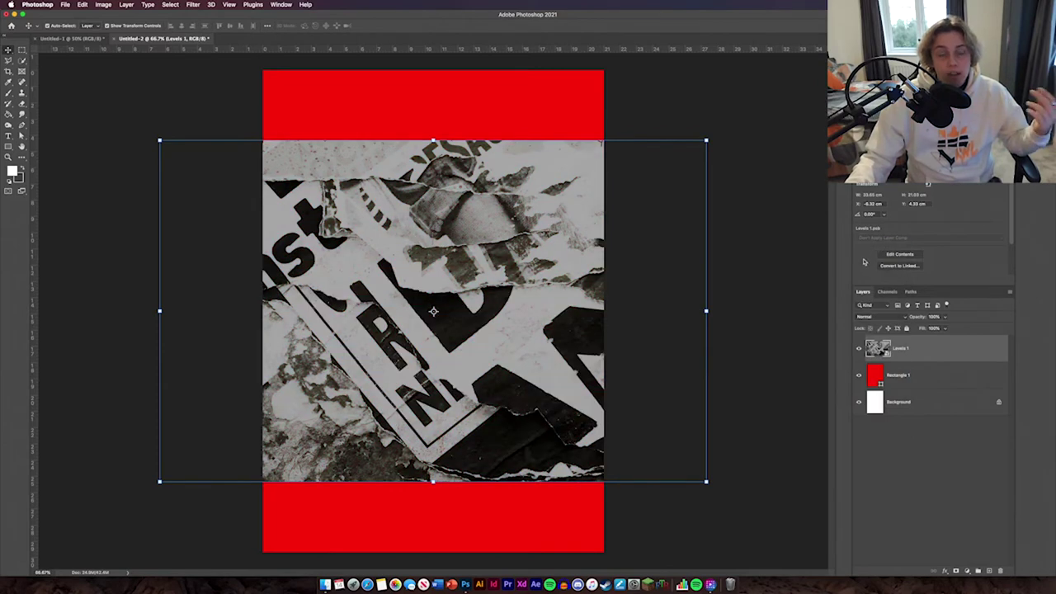
pyautogui.click(875, 317)
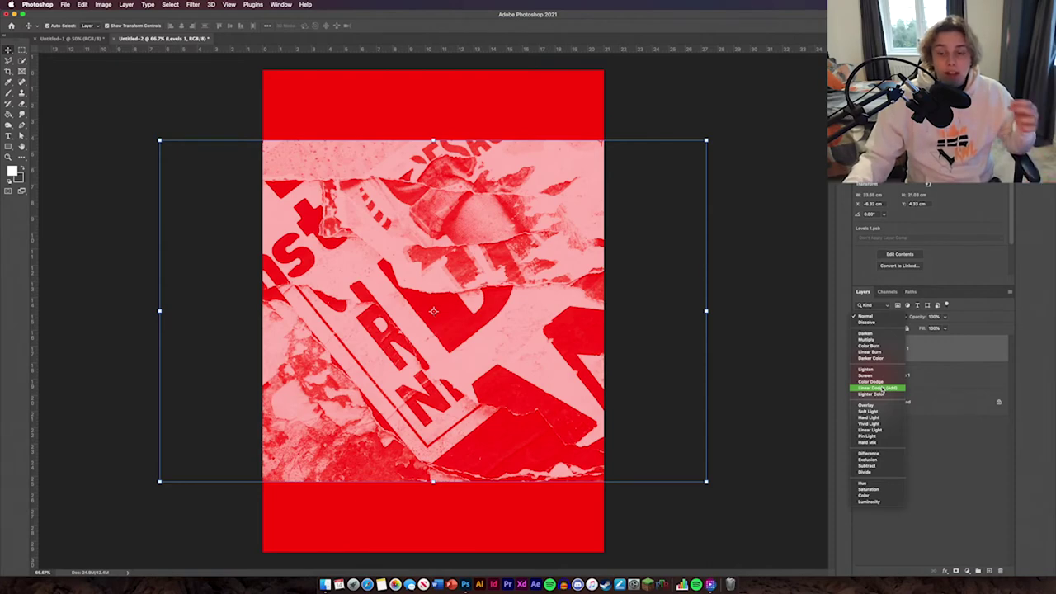
pyautogui.click(883, 389)
pyautogui.click(815, 413)
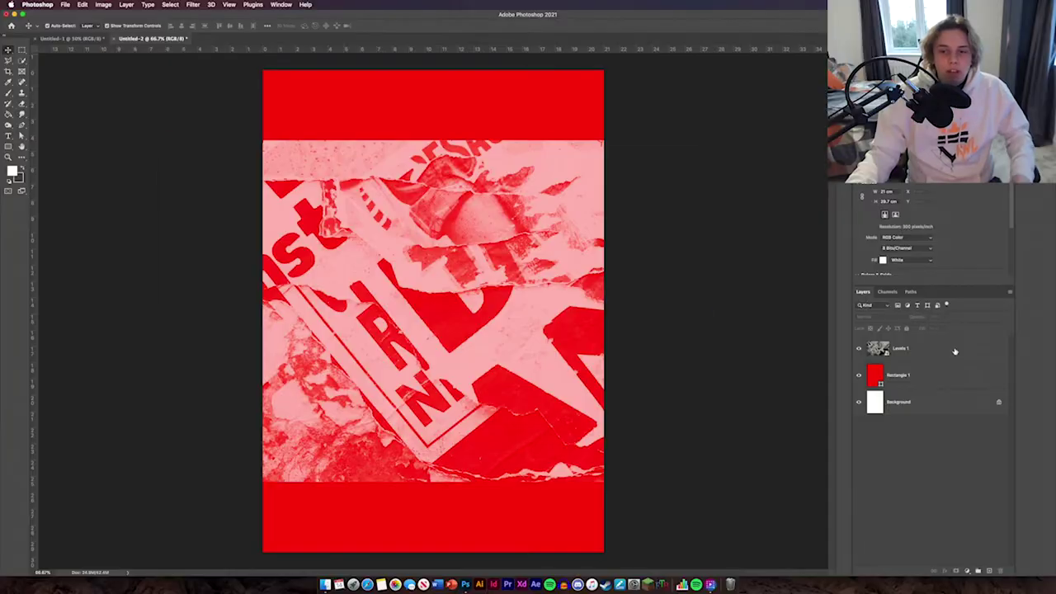
# - Group the Levels 1 texture layer with the Rectangle 1 layer and hide the group
pyautogui.click(924, 348)
pyautogui.keyDown('shift'); pyautogui.click(925, 375); pyautogui.keyUp('shift')
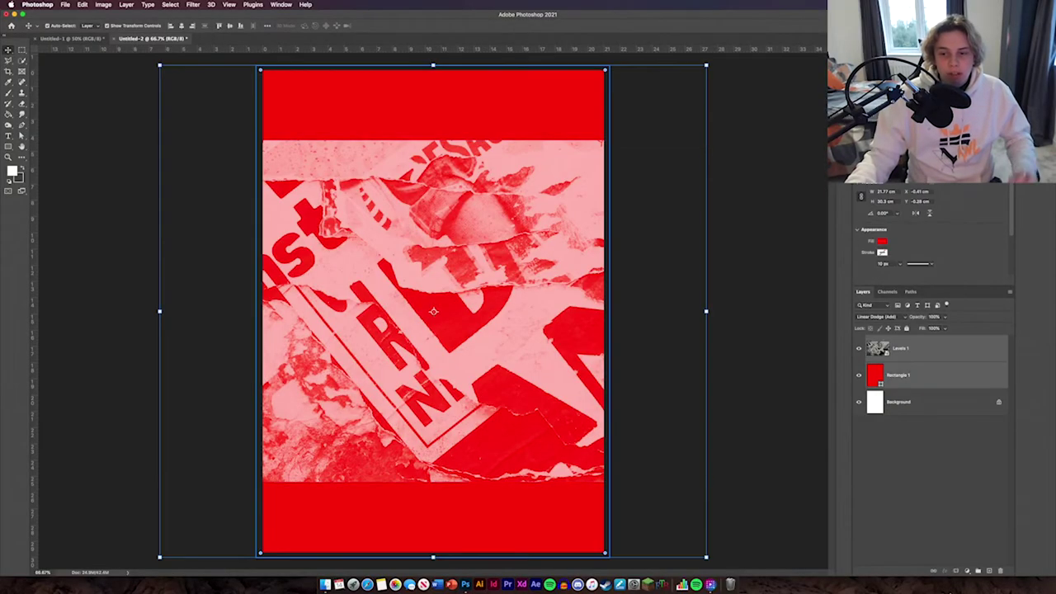
pyautogui.click(978, 570)
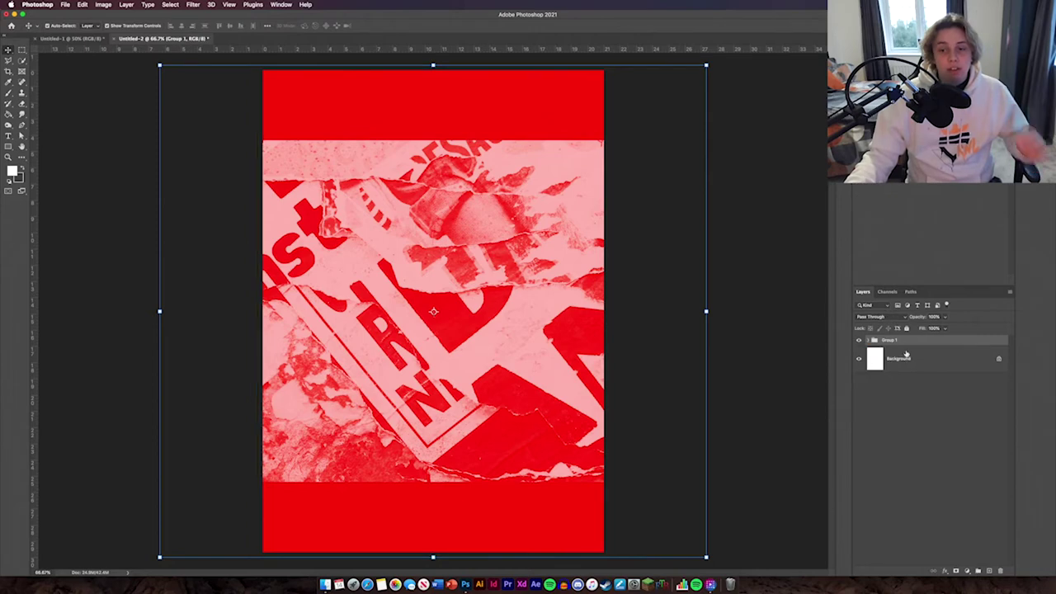
pyautogui.click(859, 340)
pyautogui.click(754, 371)
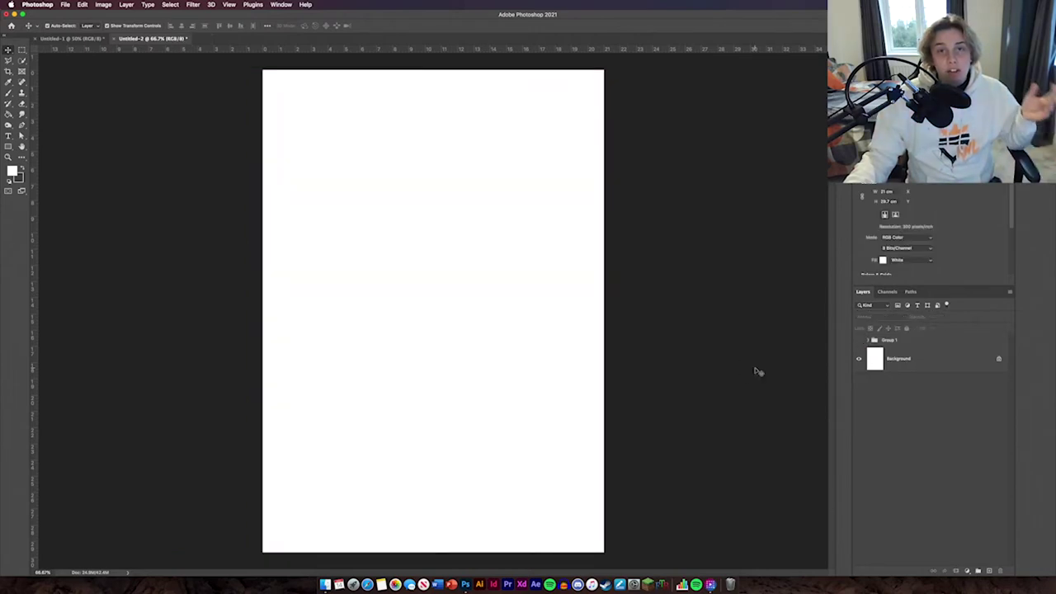
pyautogui.click(931, 341)
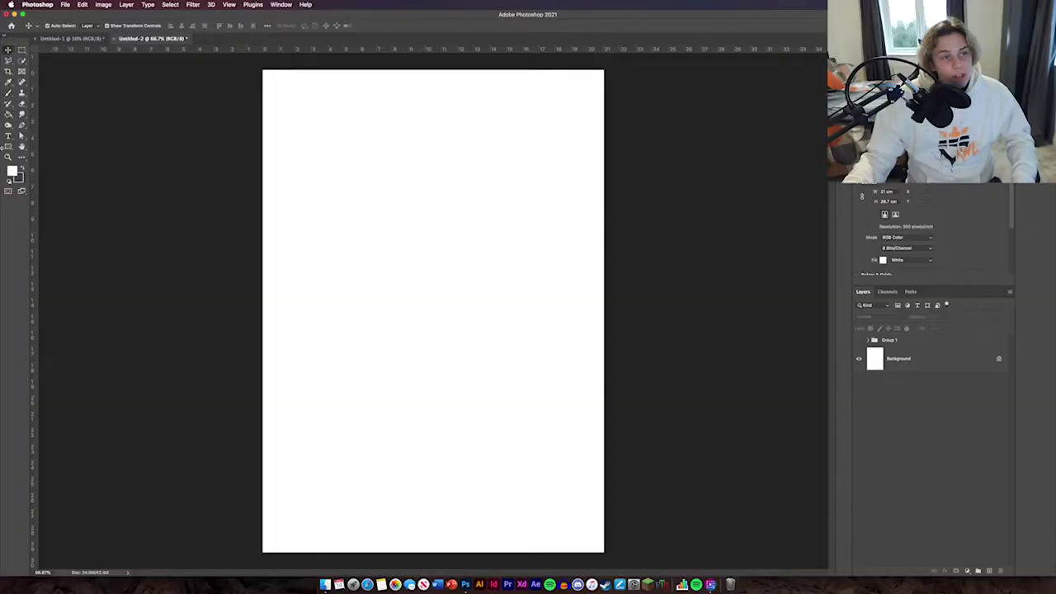
# - Add the text THIAGO in black Impact near the upper-left corner of the page
pyautogui.click(7, 137)
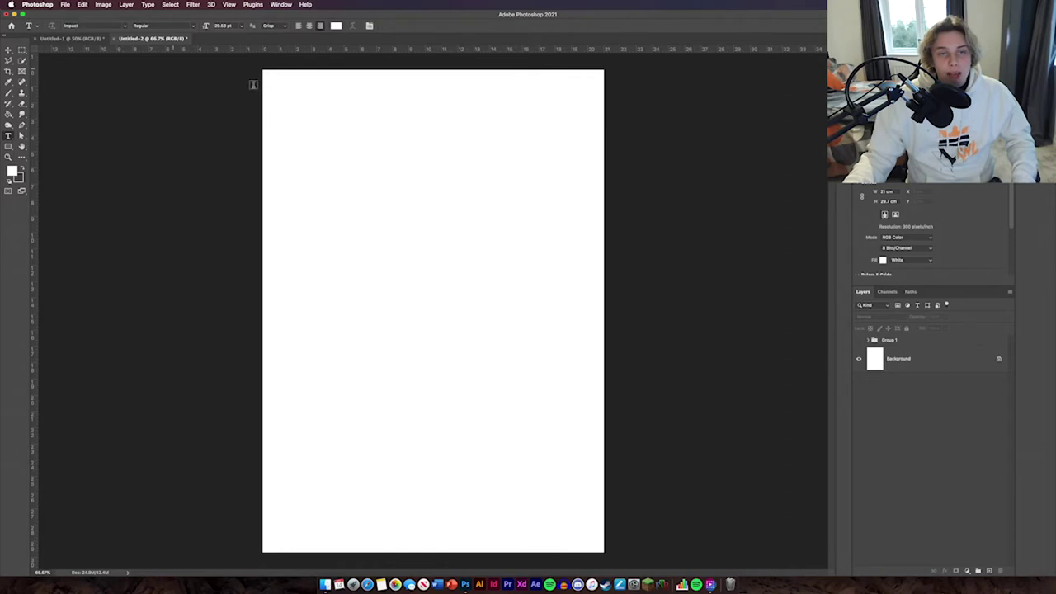
pyautogui.click(333, 120)
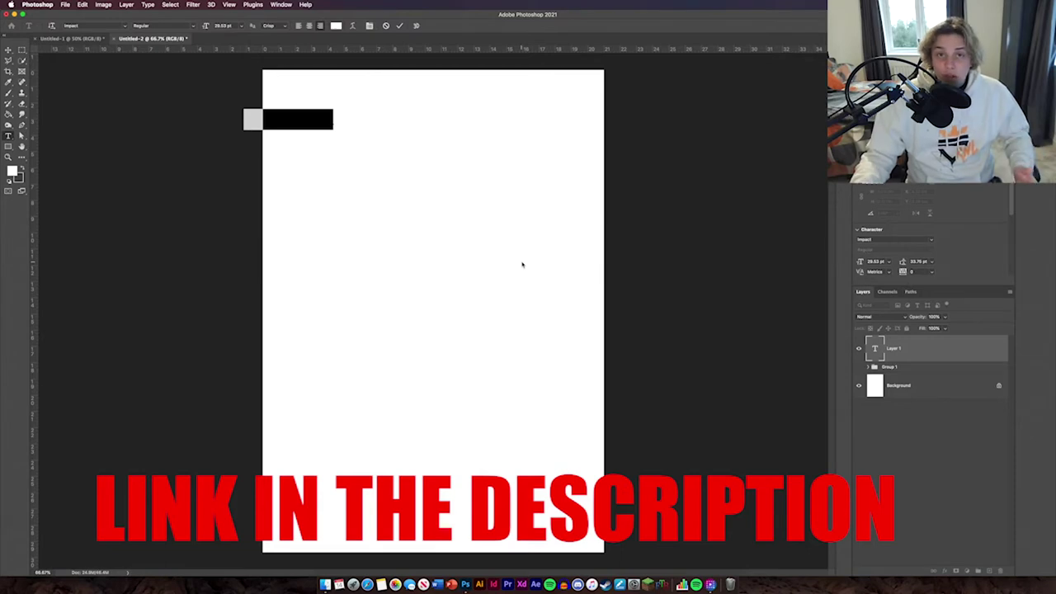
pyautogui.press('BackSpace')
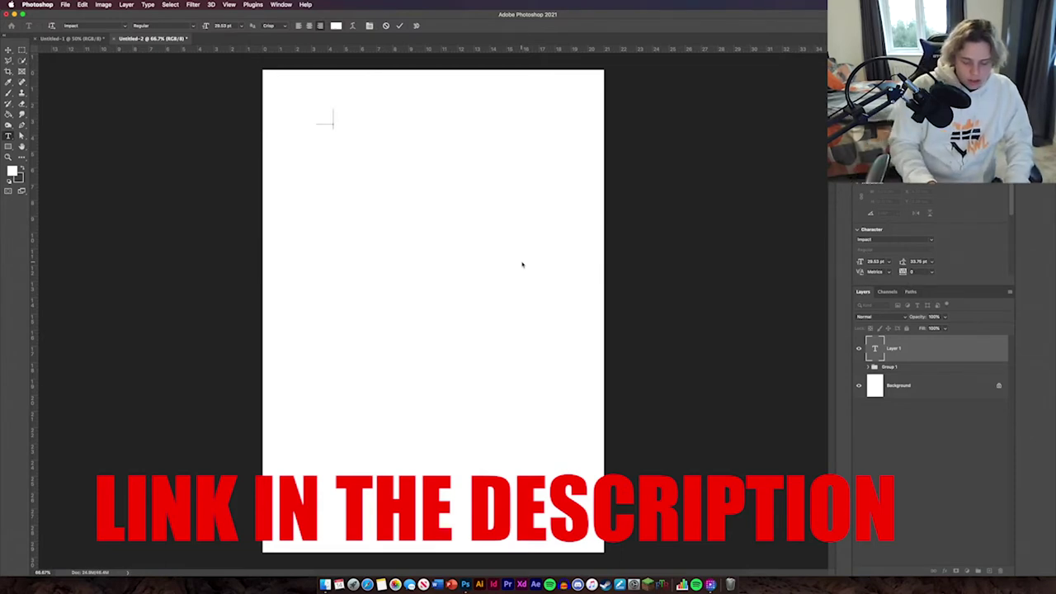
pyautogui.press('super+z')
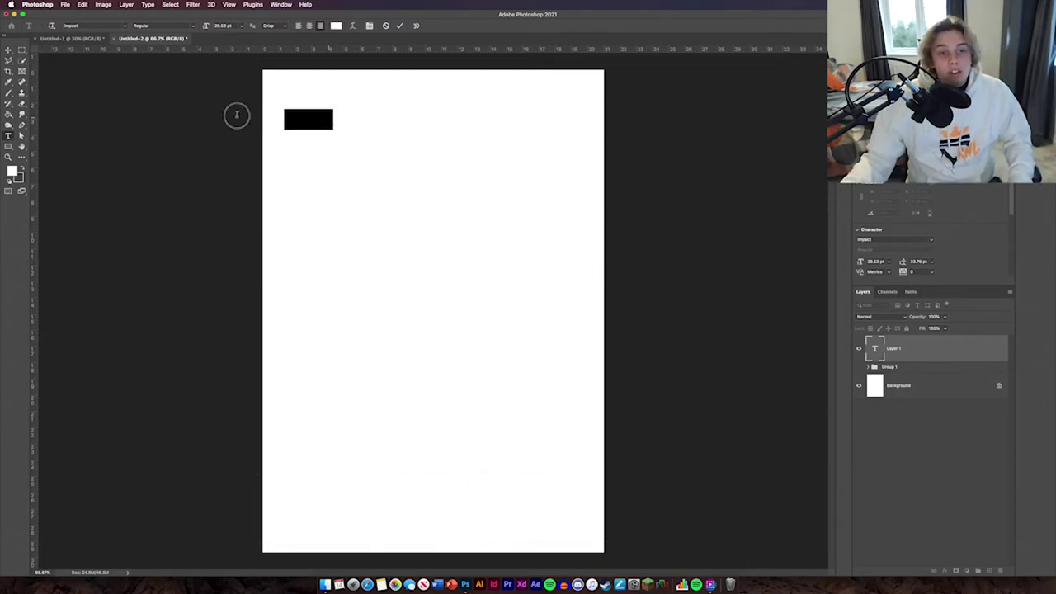
pyautogui.click(336, 25)
pyautogui.click(685, 346)
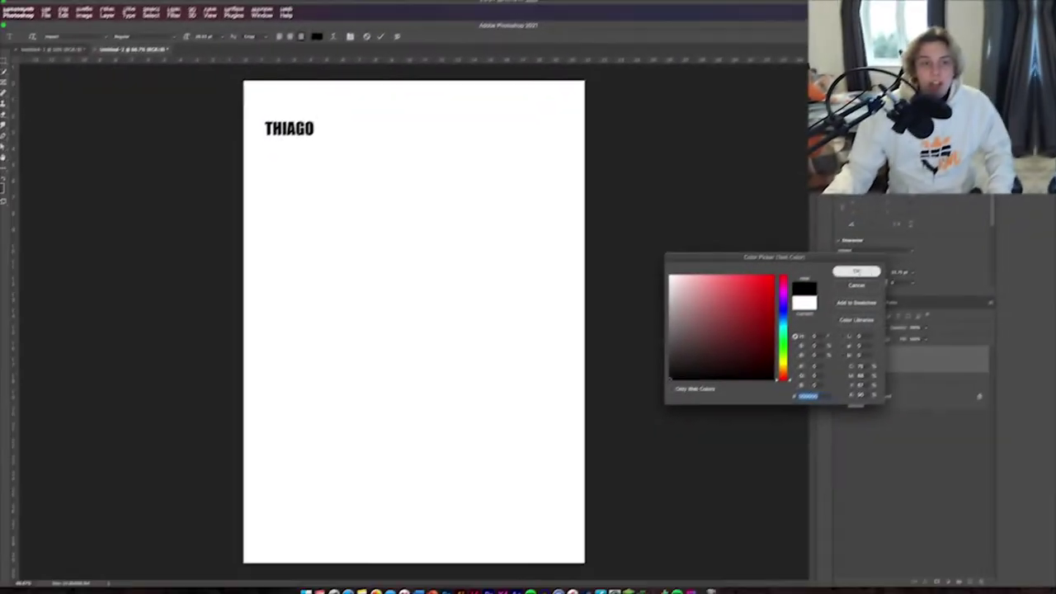
pyautogui.press('Return')
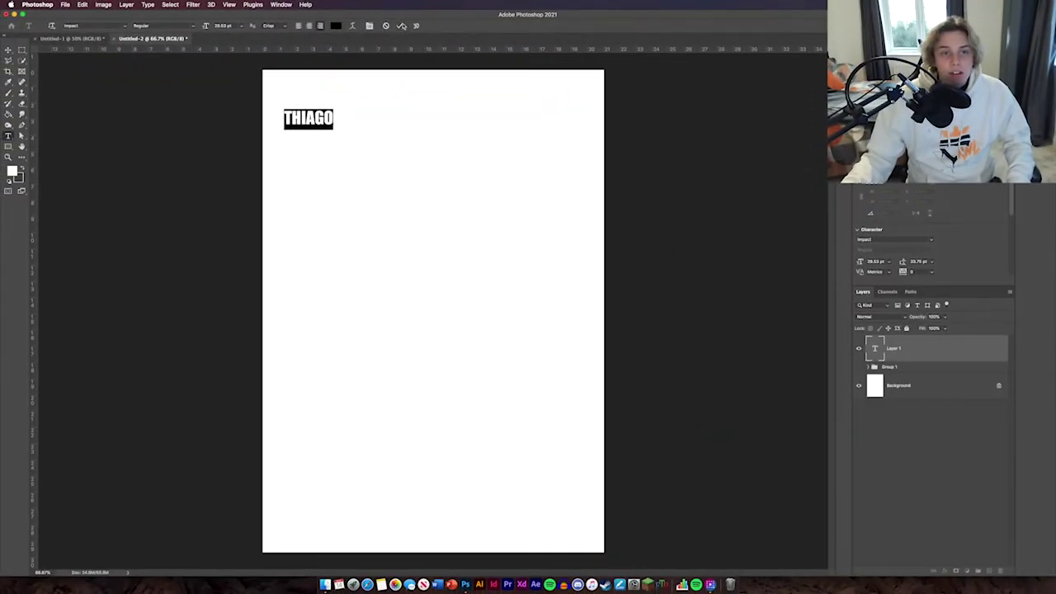
pyautogui.click(401, 25)
# - Scale the THIAGO text up to about 183 pt and position it across the upper edge of the page
pyautogui.press('v')
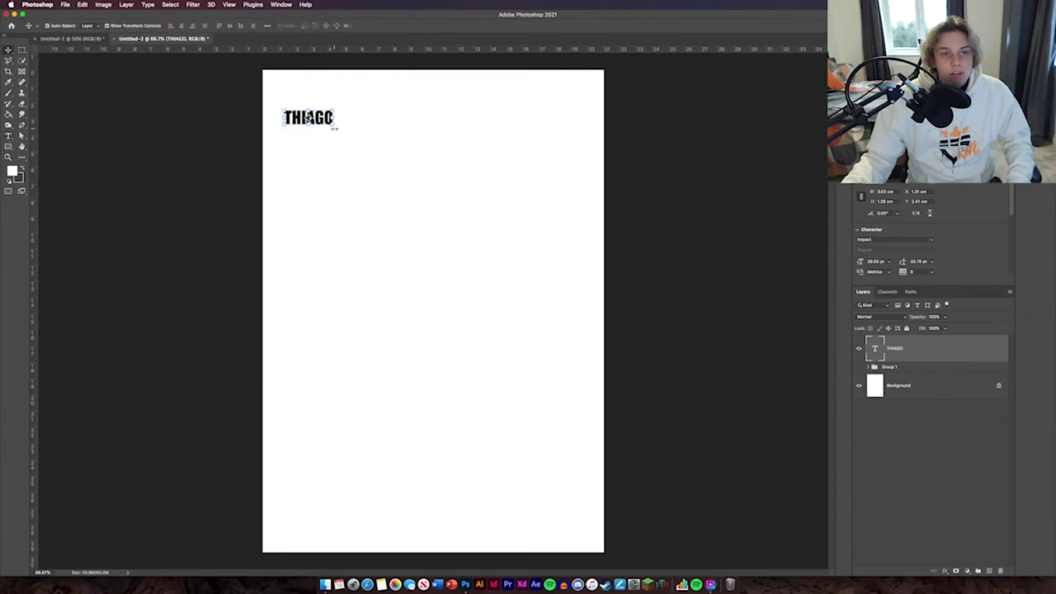
pyautogui.moveTo(334, 128); pyautogui.dragTo(585, 243)
pyautogui.moveTo(510, 175); pyautogui.dragTo(507, 140)
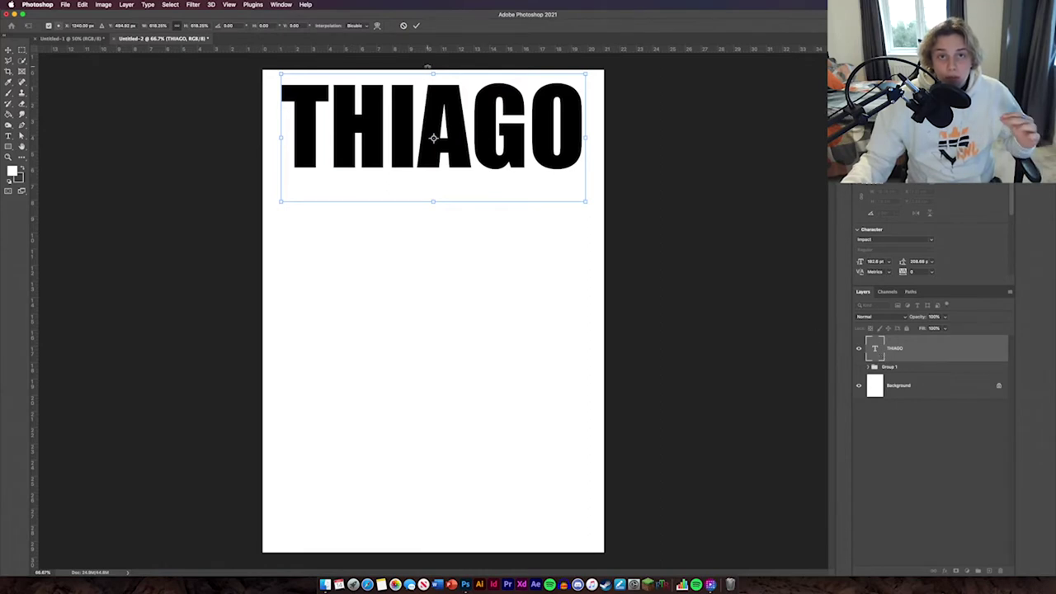
pyautogui.click(418, 26)
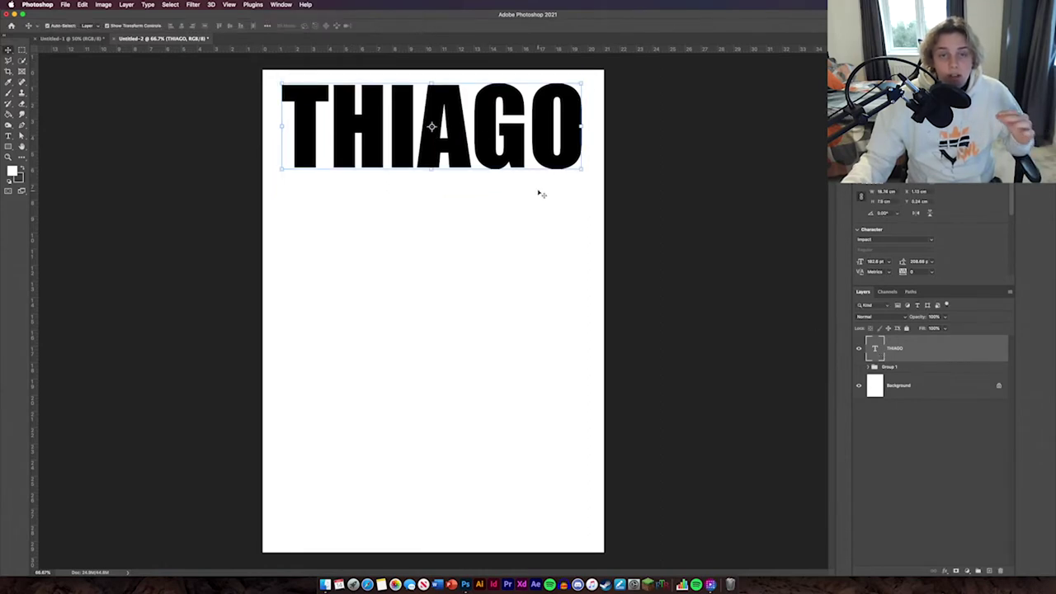
# - Convert the THIAGO text layer to a smart object and deselect it
pyautogui.rightClick(956, 351)
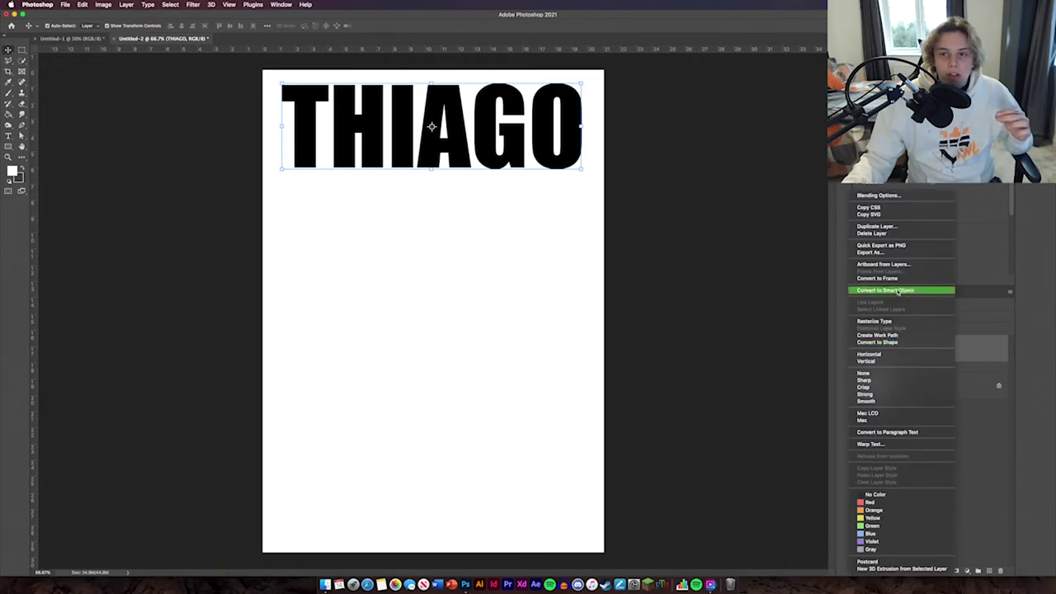
pyautogui.click(983, 464)
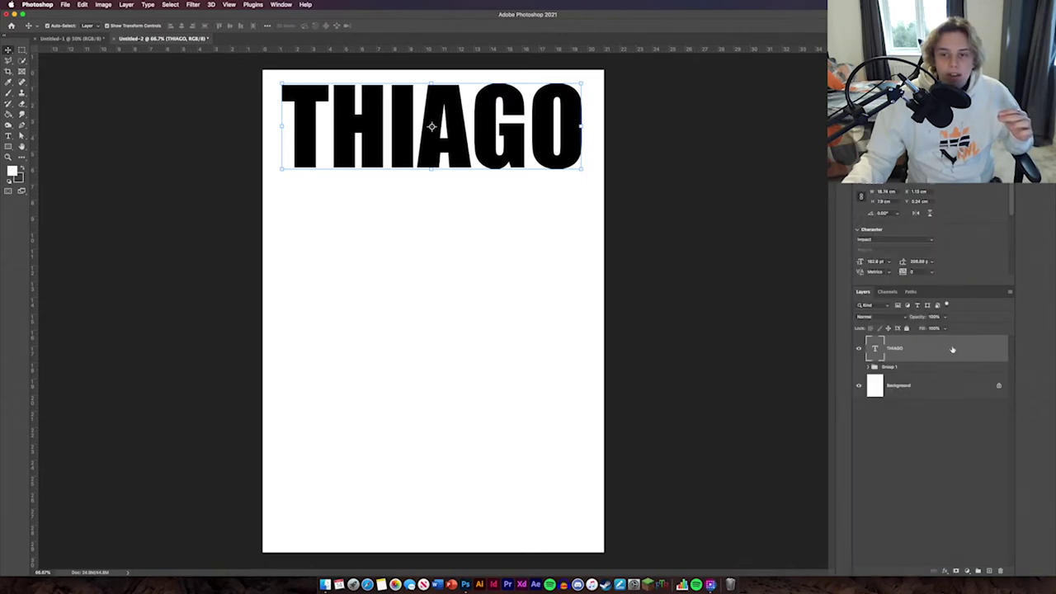
pyautogui.rightClick(953, 350)
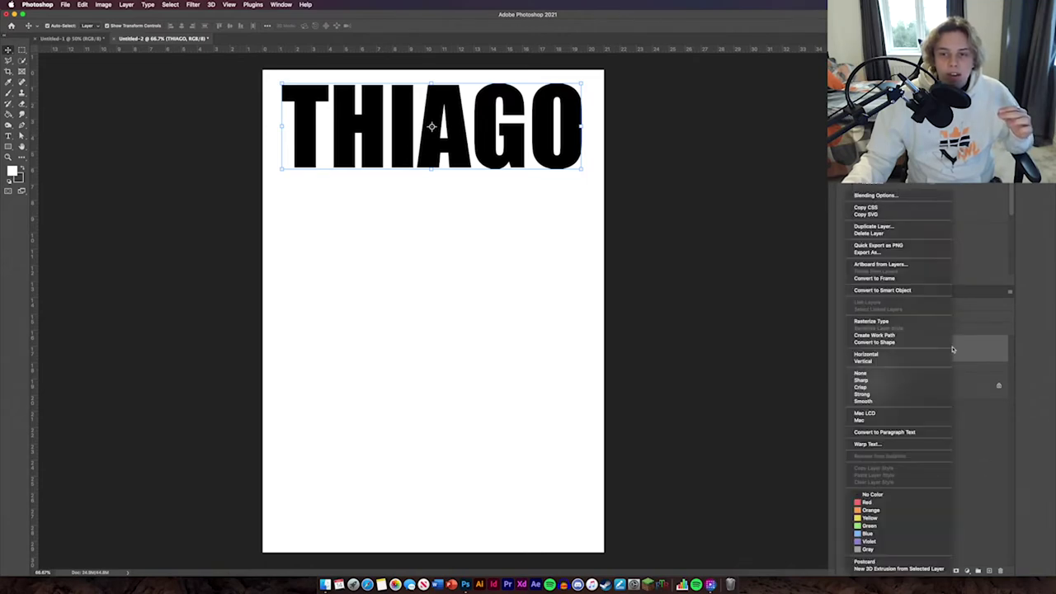
pyautogui.click(895, 290)
pyautogui.click(701, 233)
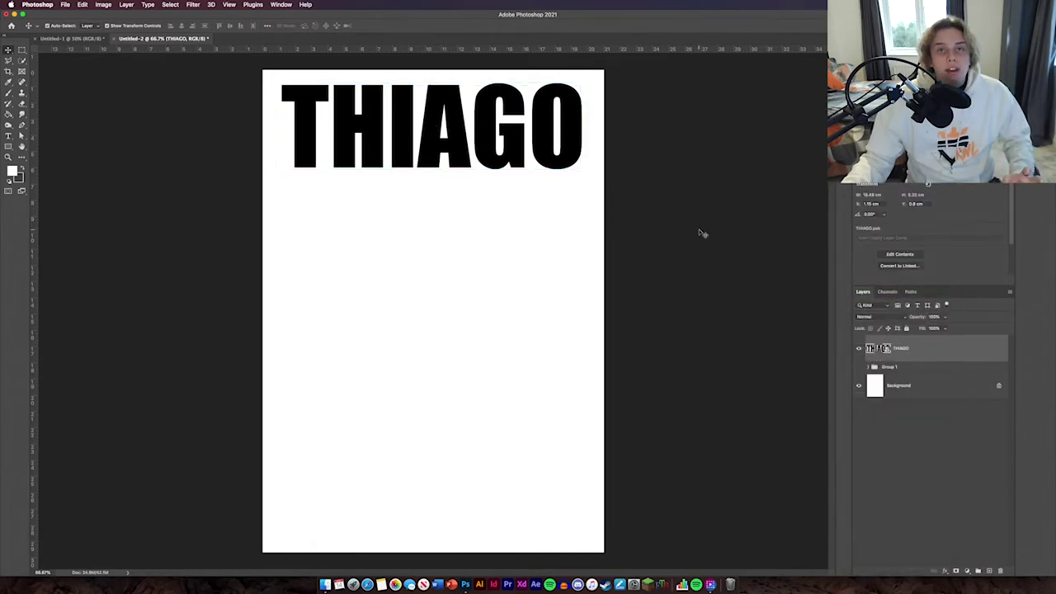
# - Apply a perspective transform to THIAGO that enlarges the O end, and skew both ends so its upper edge follows the page's upper edge
pyautogui.click(517, 147)
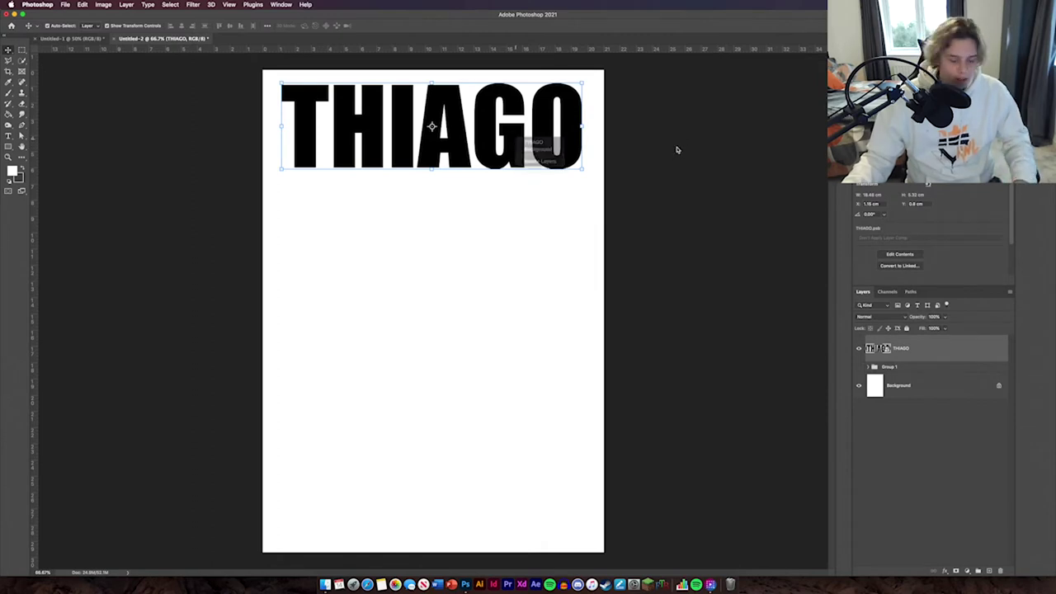
pyautogui.press('super+t')
pyautogui.rightClick(507, 138)
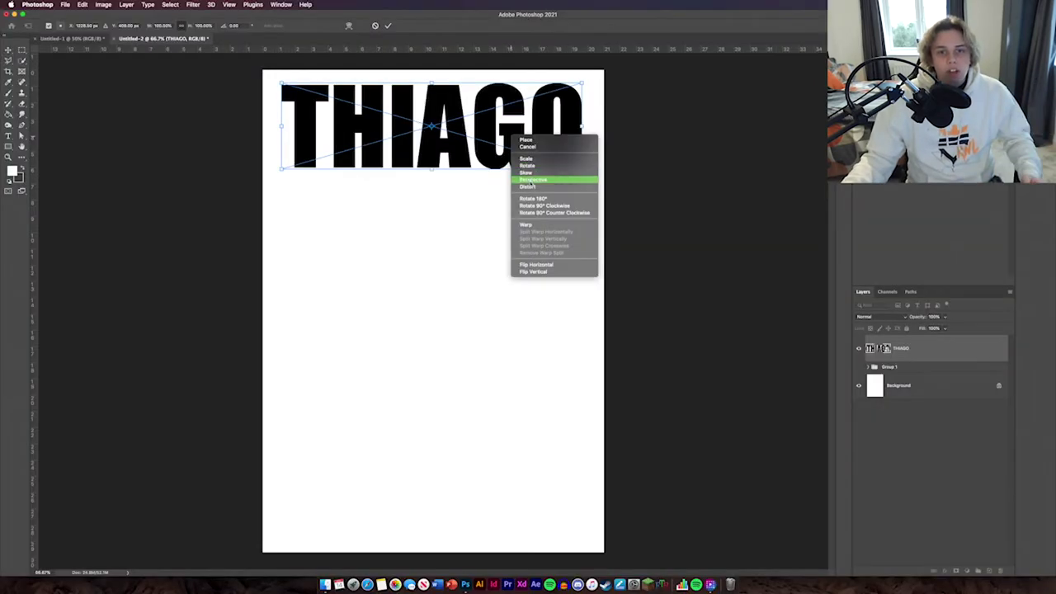
pyautogui.click(530, 180)
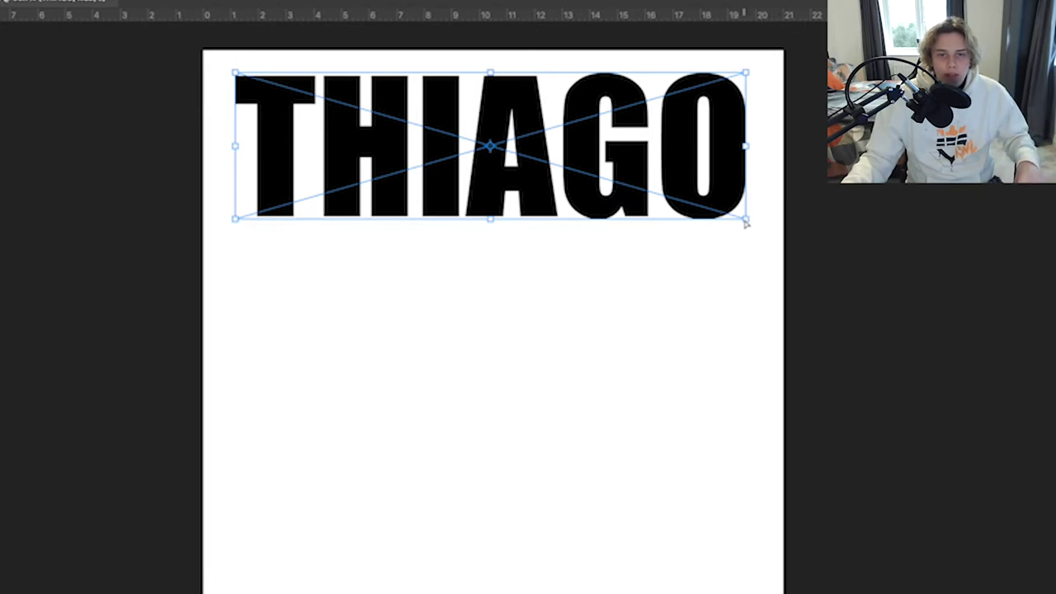
pyautogui.moveTo(745, 221); pyautogui.dragTo(745, 272)
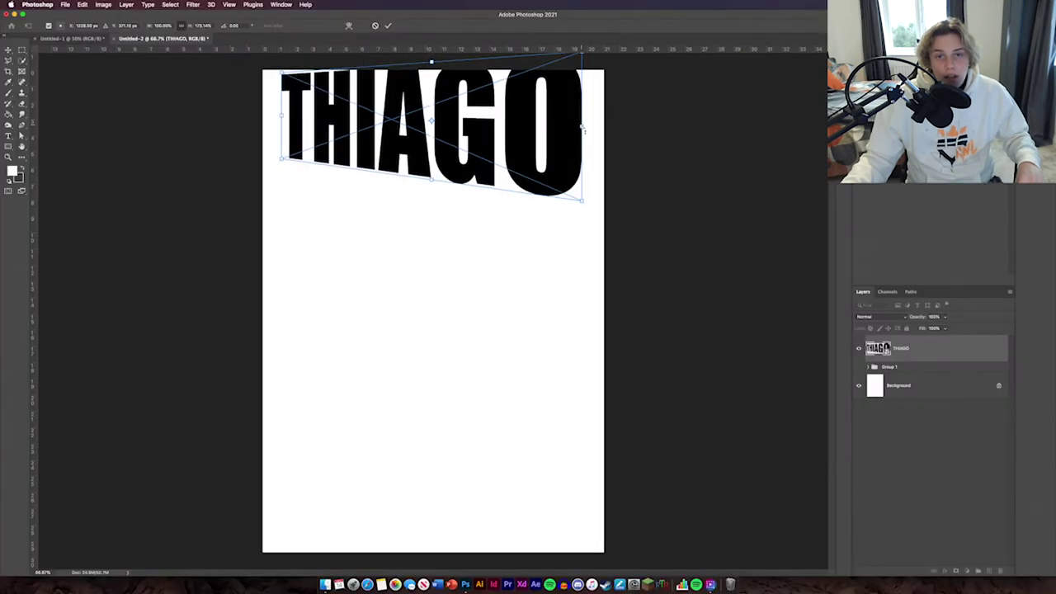
pyautogui.moveTo(585, 128); pyautogui.dragTo(582, 144)
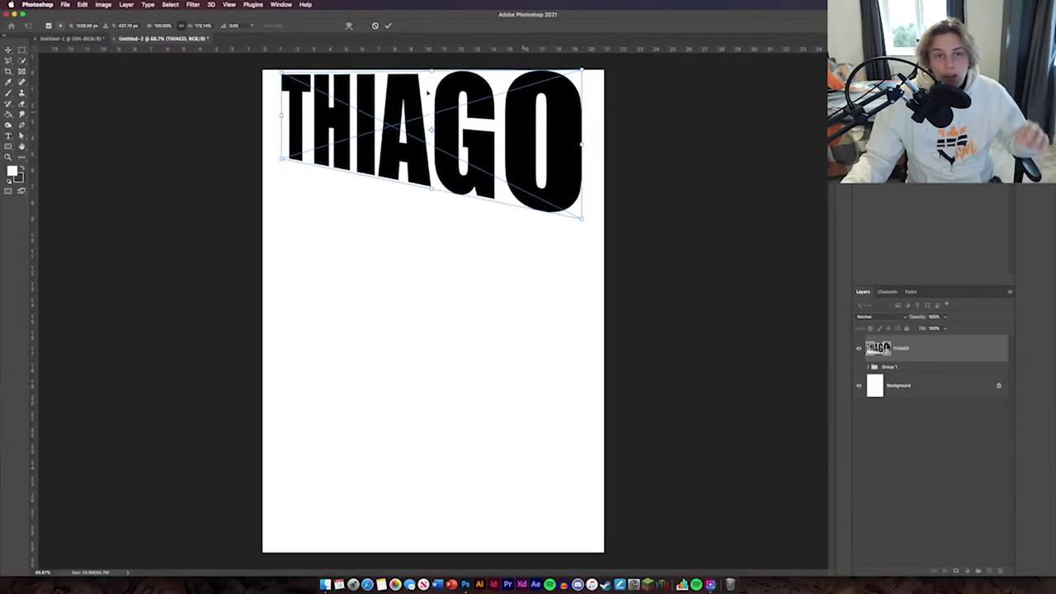
pyautogui.moveTo(281, 116); pyautogui.dragTo(283, 107)
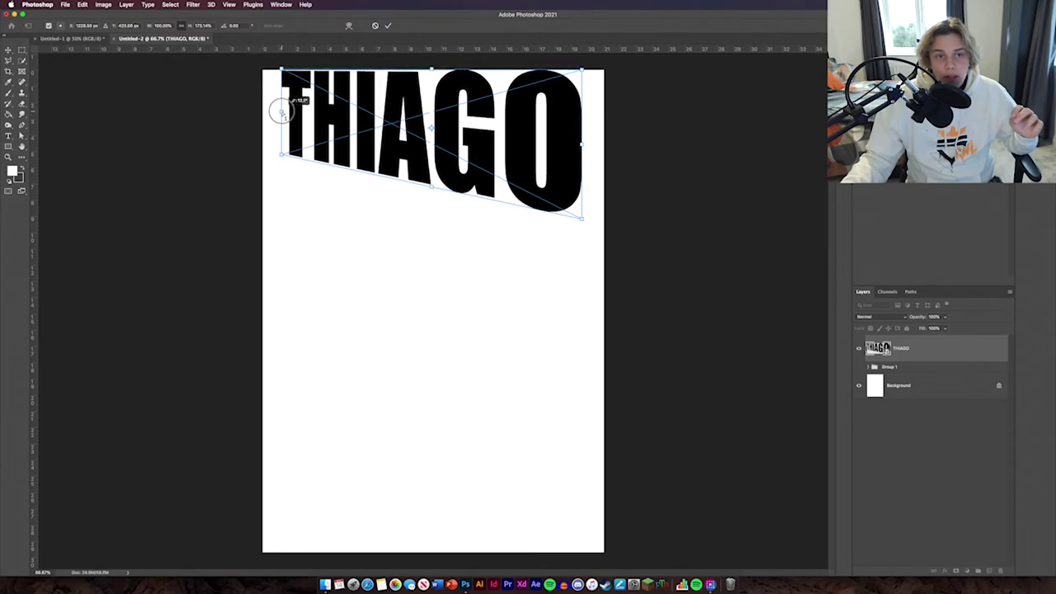
# - Strengthen the THIAGO perspective toward the O, then scale the lettering to span the full page width along the upper edge
pyautogui.moveTo(582, 219); pyautogui.dragTo(583, 224)
pyautogui.moveTo(560, 143); pyautogui.dragTo(584, 151)
pyautogui.moveTo(303, 75); pyautogui.dragTo(302, 84)
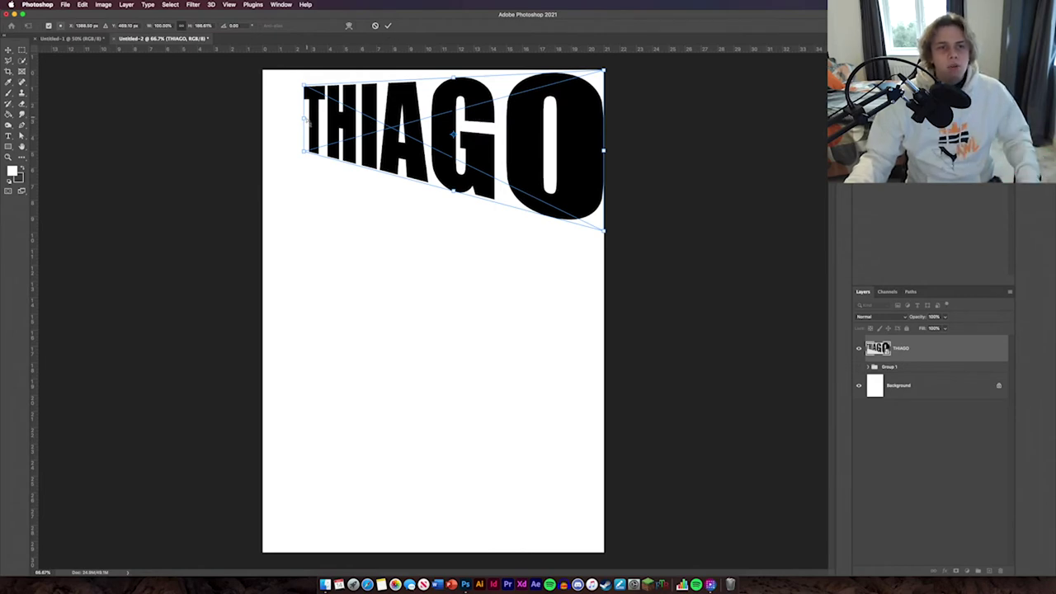
pyautogui.moveTo(305, 120); pyautogui.dragTo(306, 102)
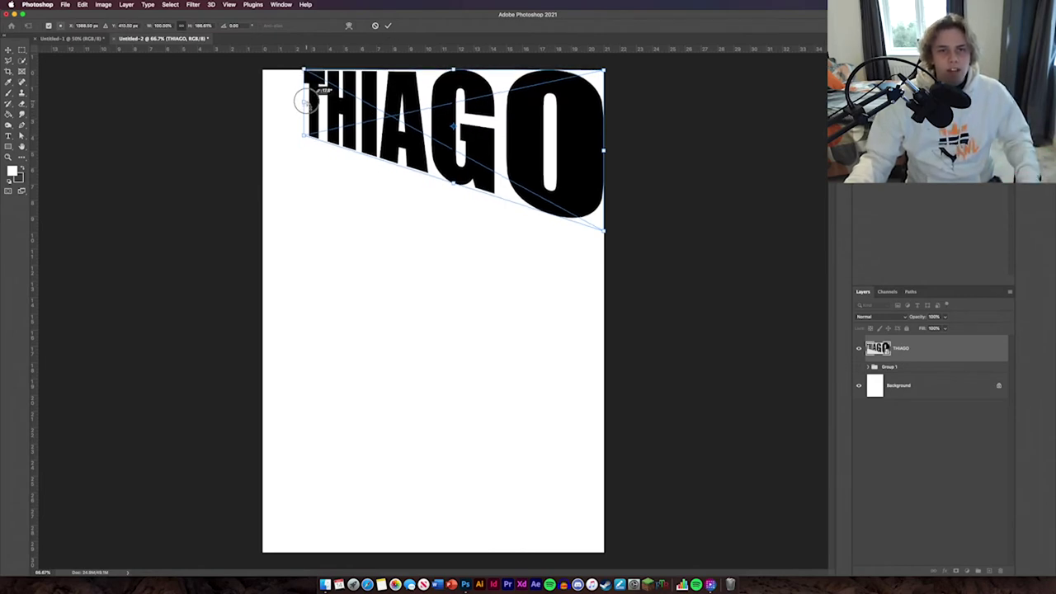
pyautogui.click(389, 26)
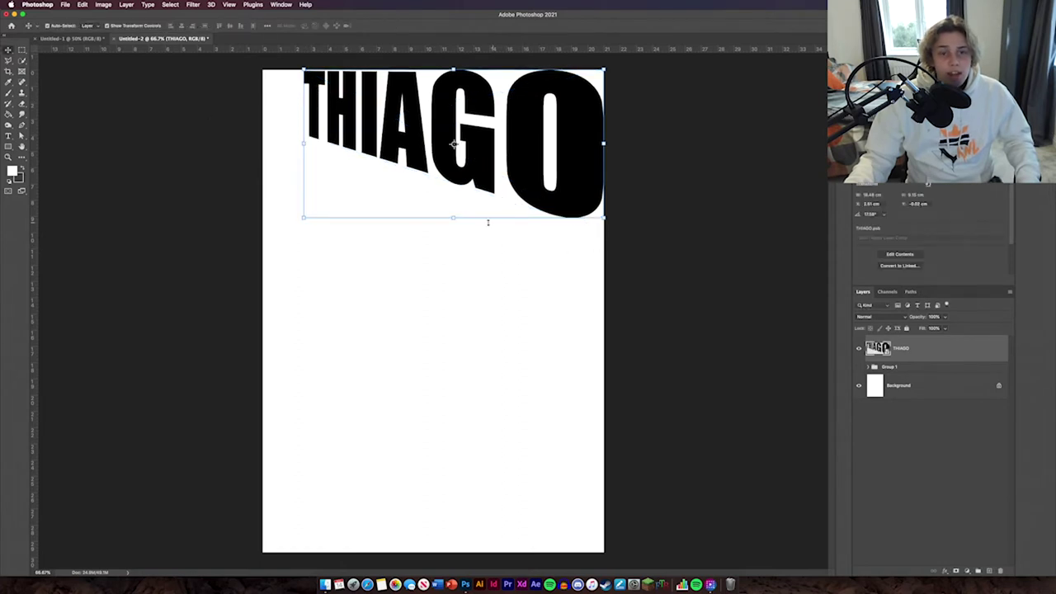
pyautogui.moveTo(454, 221); pyautogui.dragTo(604, 162)
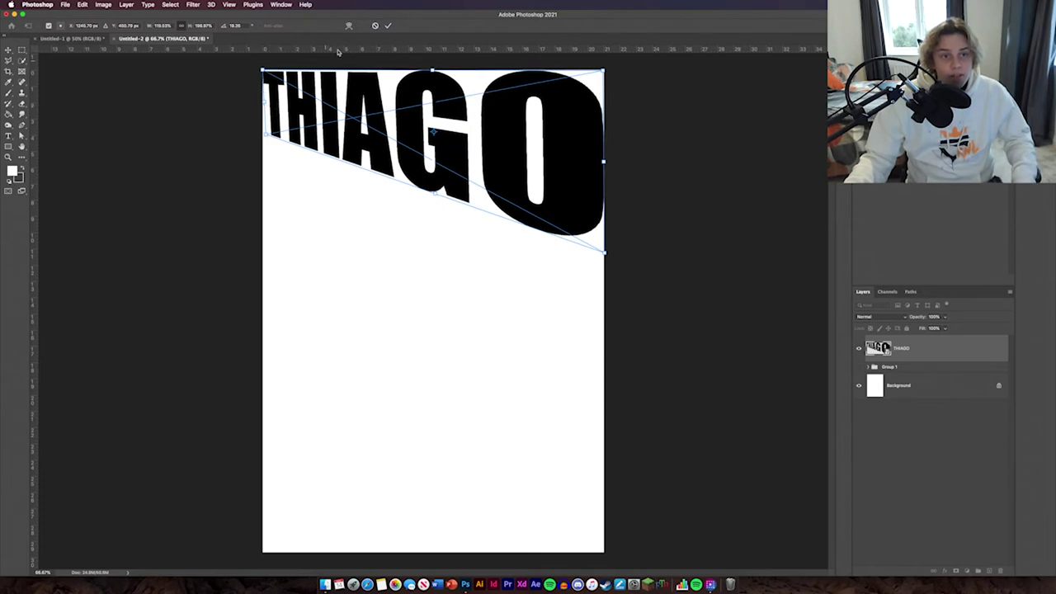
pyautogui.click(386, 24)
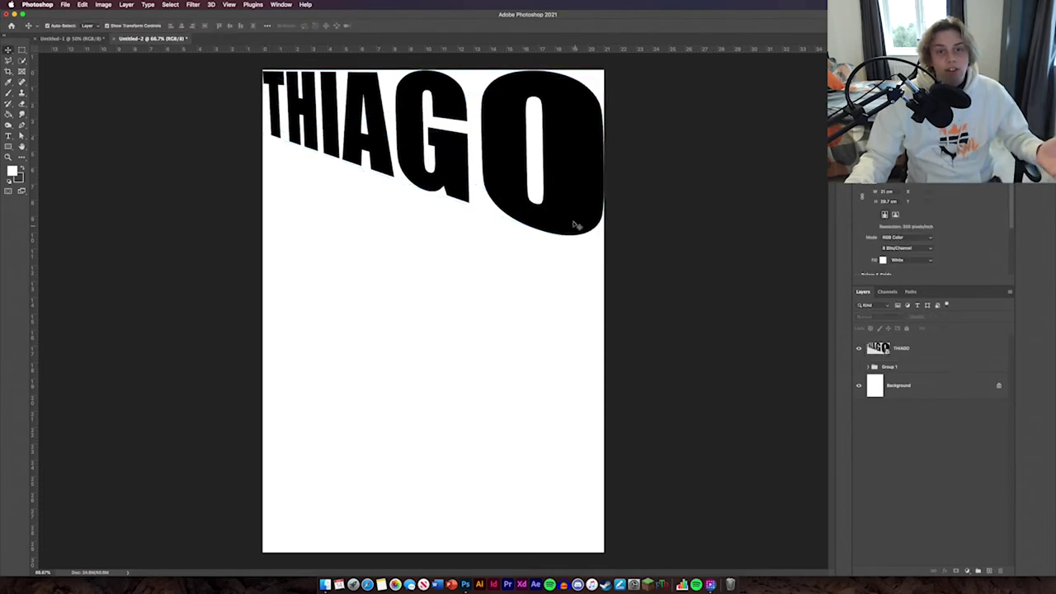
# - Add the text SILVA in black Impact in the middle of the page and scale it up to about 200 pt
pyautogui.click(877, 347)
pyautogui.press('t')
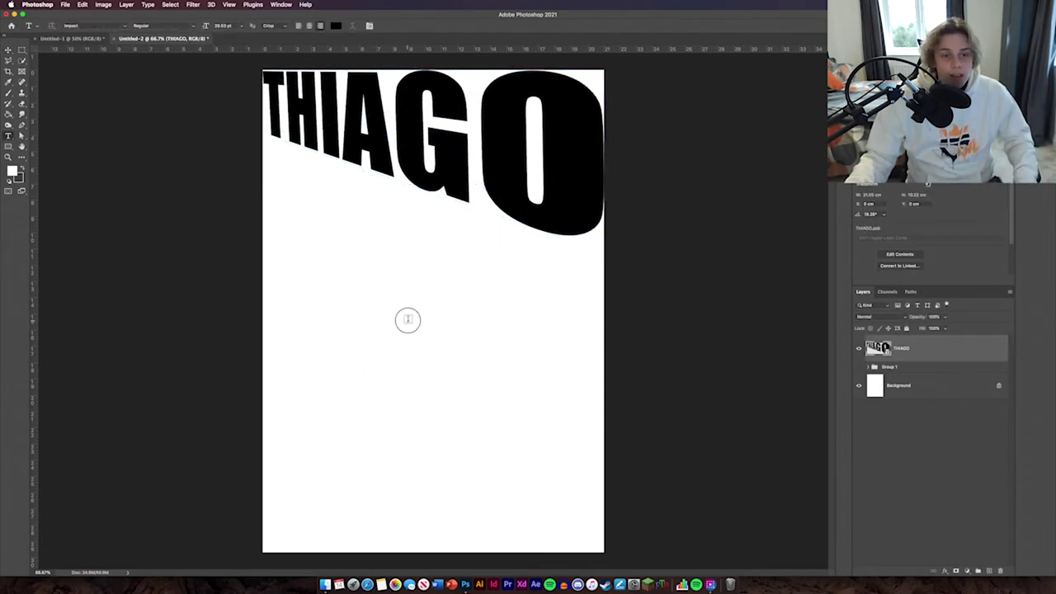
pyautogui.click(408, 320)
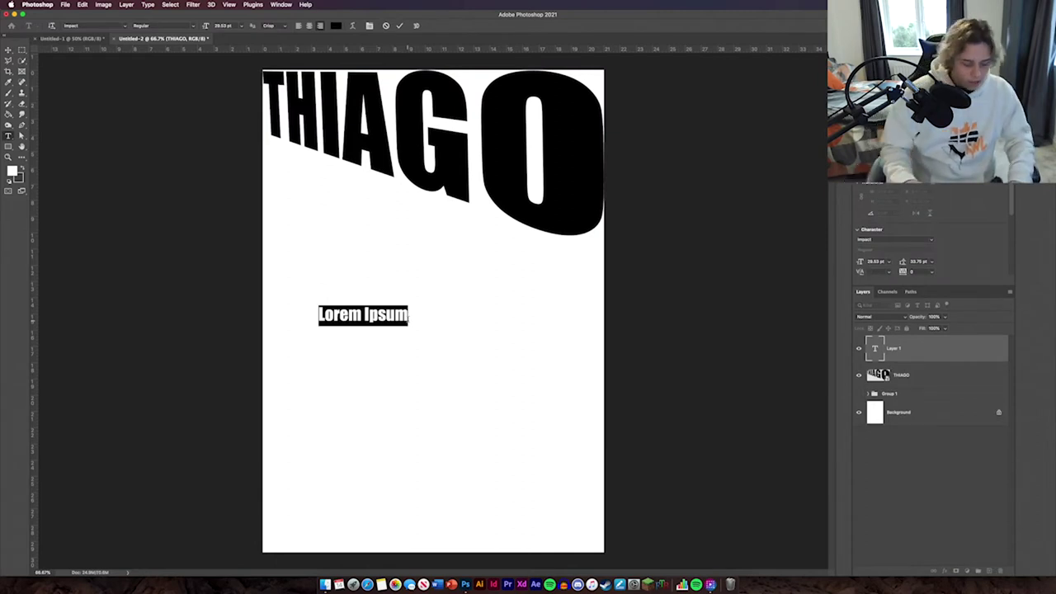
pyautogui.write('SILVA')
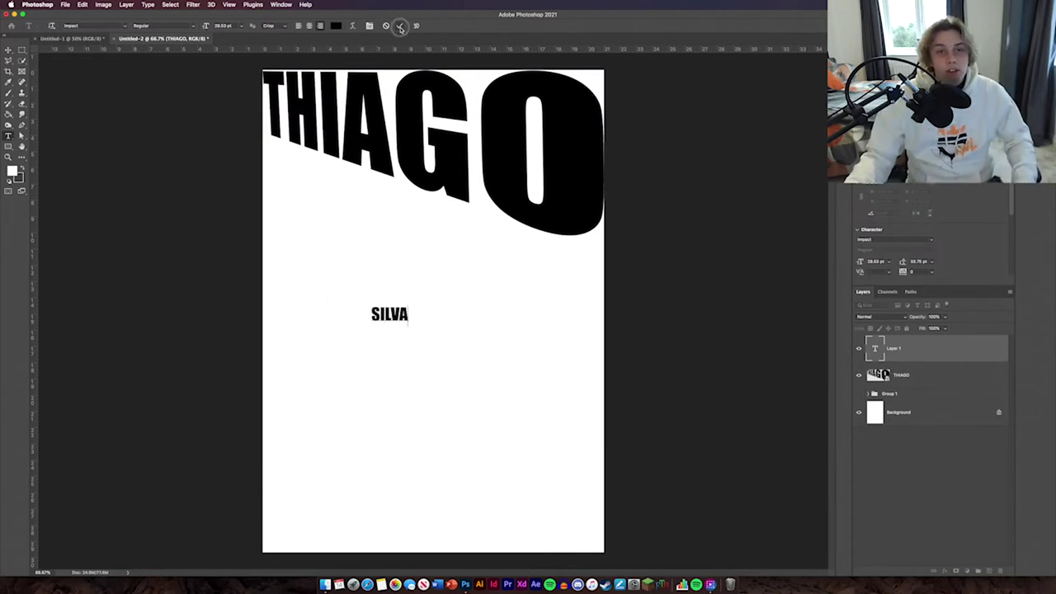
pyautogui.click(400, 25)
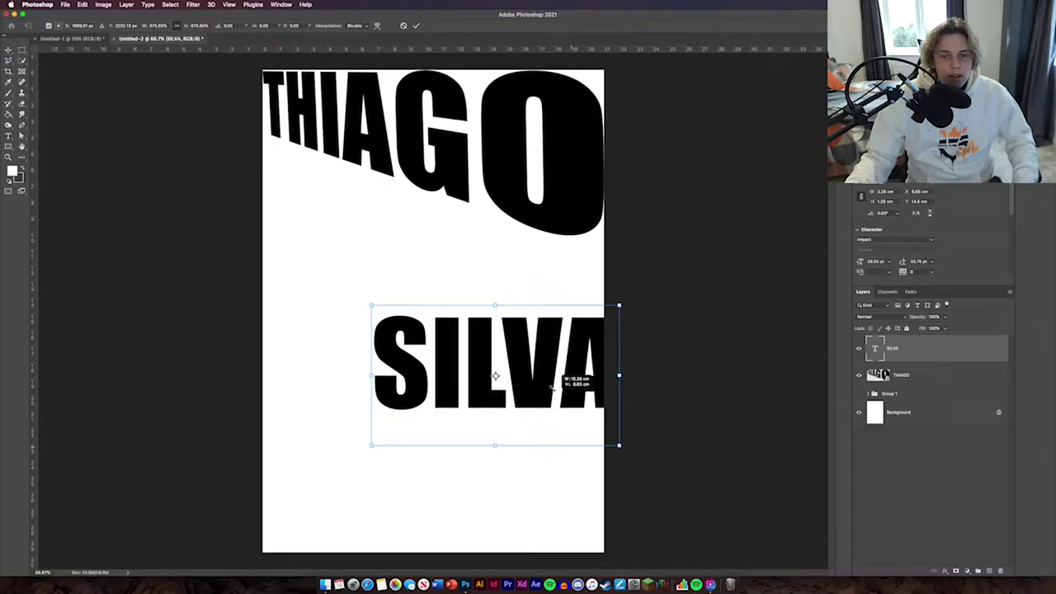
pyautogui.moveTo(561, 377); pyautogui.dragTo(508, 344)
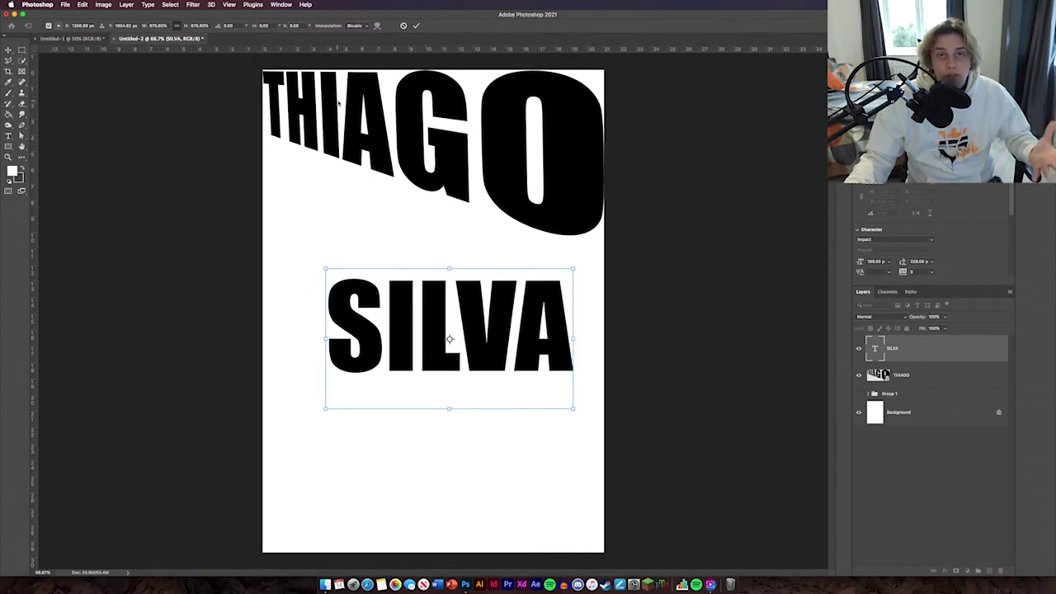
pyautogui.press('Return')
# - Convert the SILVA text layer to a smart object
pyautogui.rightClick(929, 358)
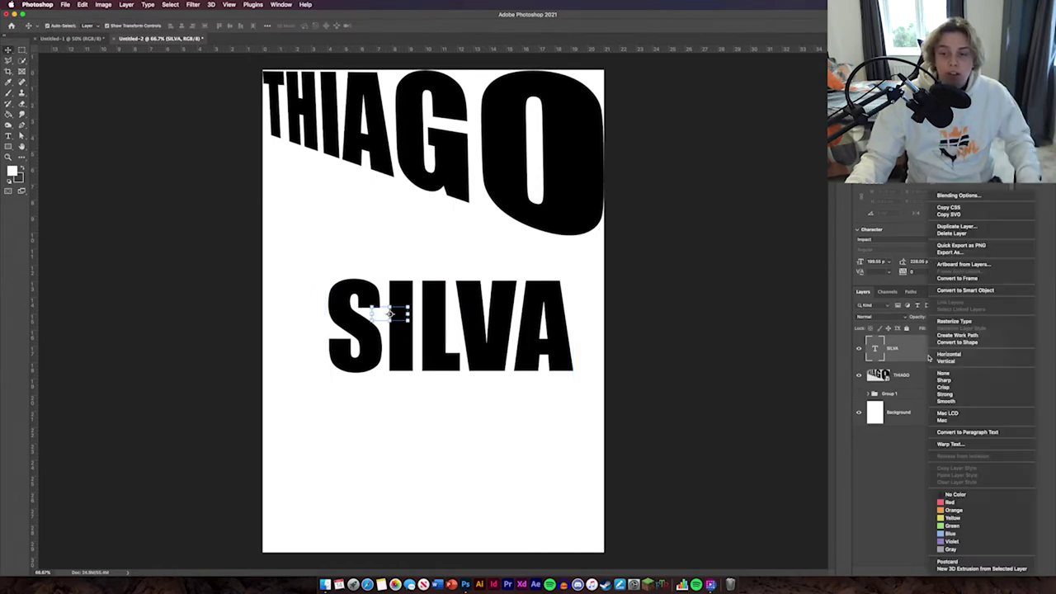
pyautogui.click(965, 291)
pyautogui.rightClick(509, 331)
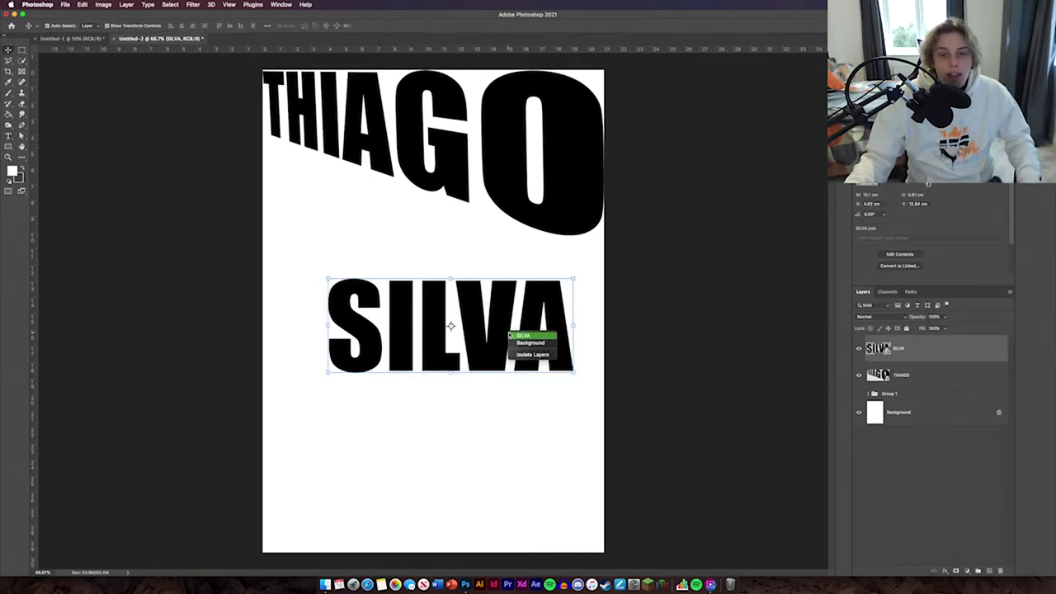
pyautogui.click(734, 330)
# - Apply a perspective transform to SILVA that enlarges the S end and tapers toward the A
pyautogui.hotkey('ctrl', 't')
pyautogui.rightClick(486, 326)
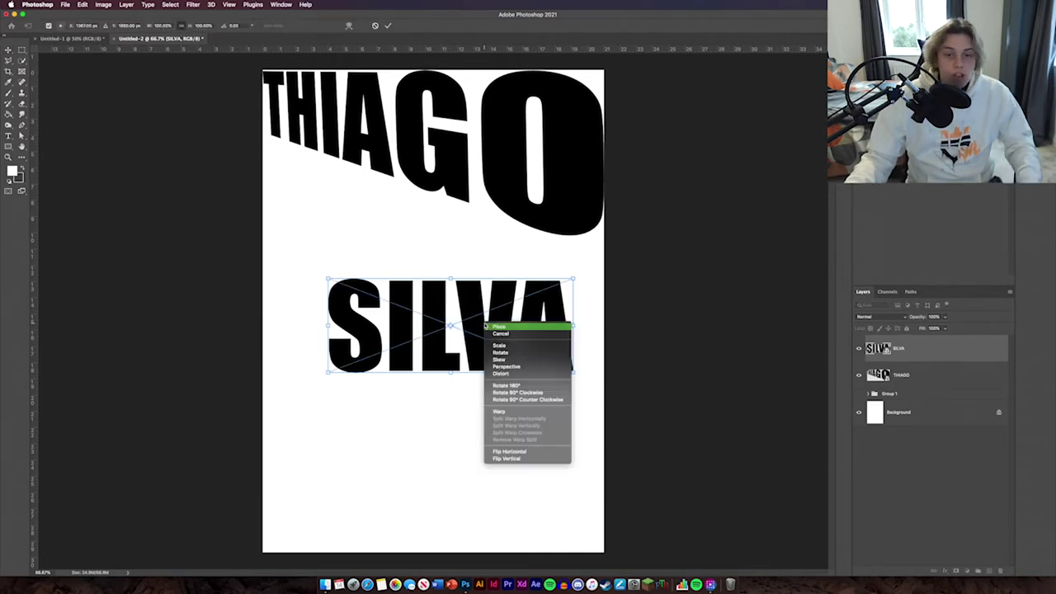
pyautogui.click(524, 369)
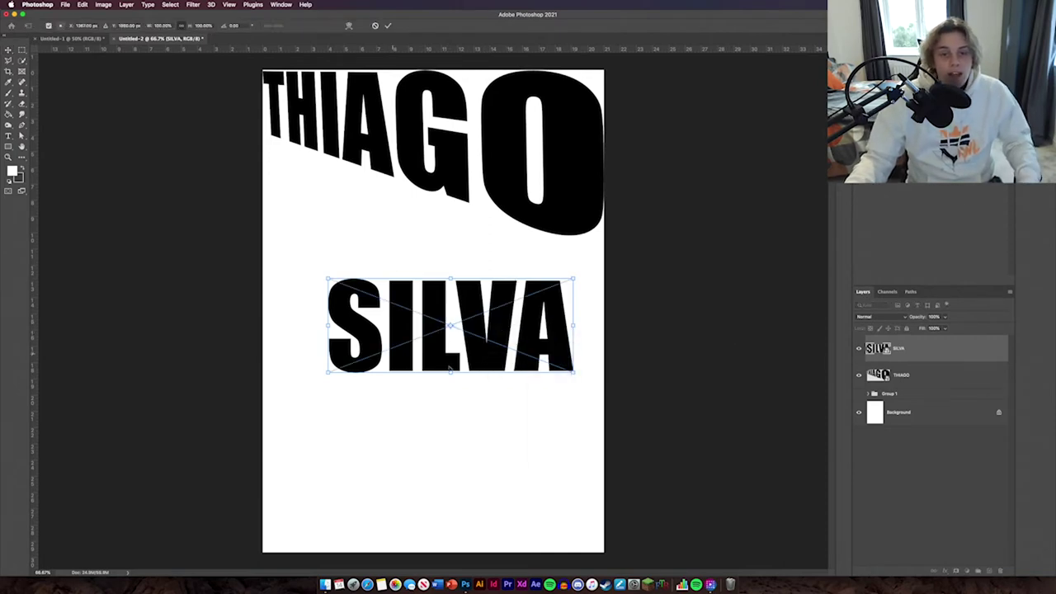
pyautogui.moveTo(327, 279)
pyautogui.mouseDown()
pyautogui.moveTo(313, 245)
pyautogui.moveTo(316, 283)
pyautogui.moveTo(315, 264)
pyautogui.mouseUp()
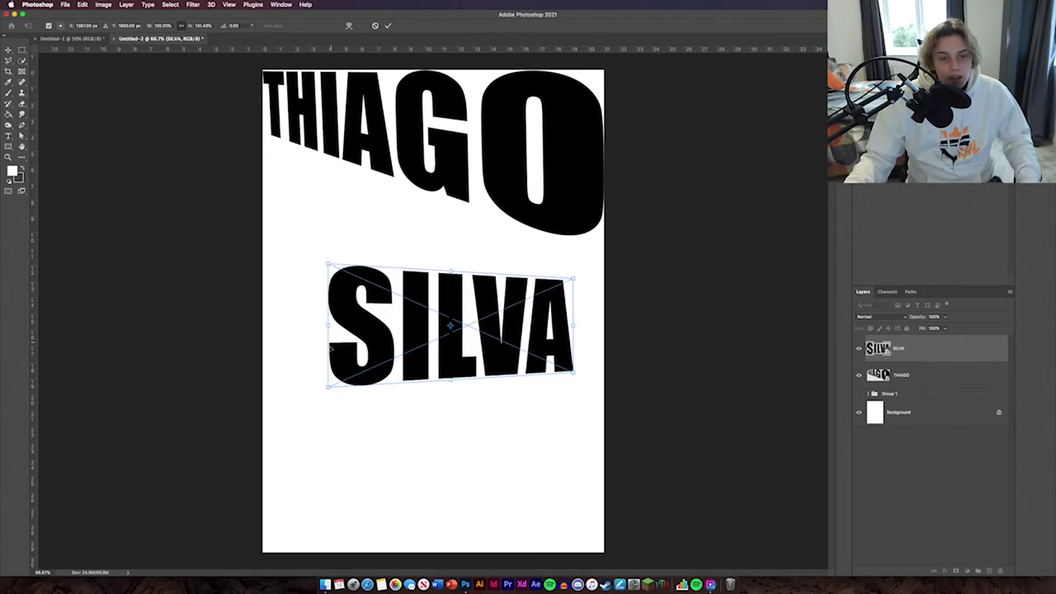
pyautogui.moveTo(327, 386); pyautogui.dragTo(325, 415)
# - Move SILVA directly beneath THIAGO and skew it, reducing the S end so its upper edge follows THIAGO's slanted underside
pyautogui.moveTo(384, 363); pyautogui.dragTo(320, 282)
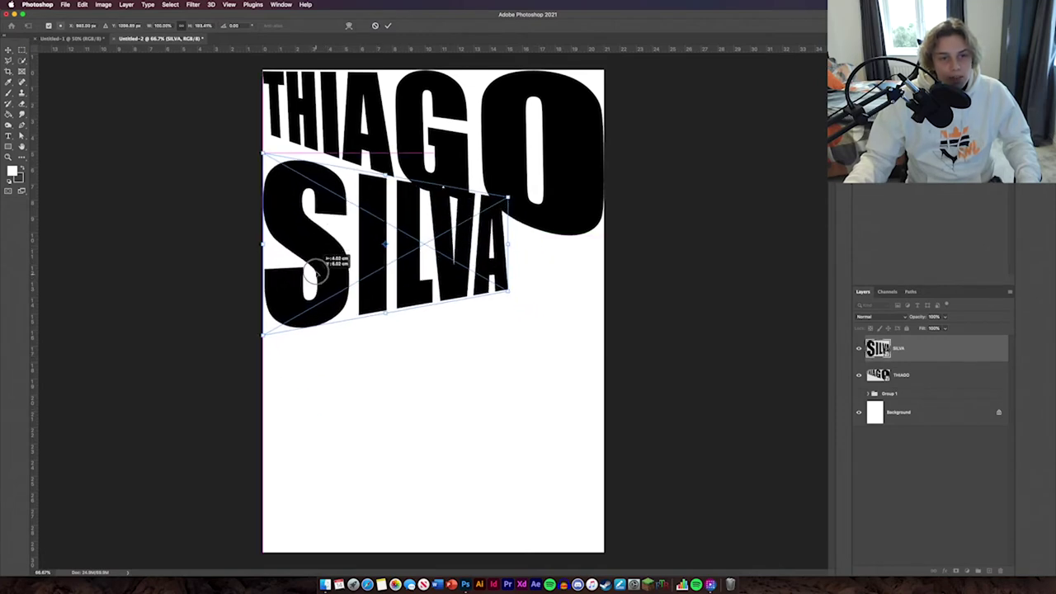
pyautogui.moveTo(509, 246)
pyautogui.mouseDown()
pyautogui.moveTo(519, 275)
pyautogui.moveTo(509, 265)
pyautogui.mouseUp()
pyautogui.moveTo(383, 237); pyautogui.dragTo(388, 239)
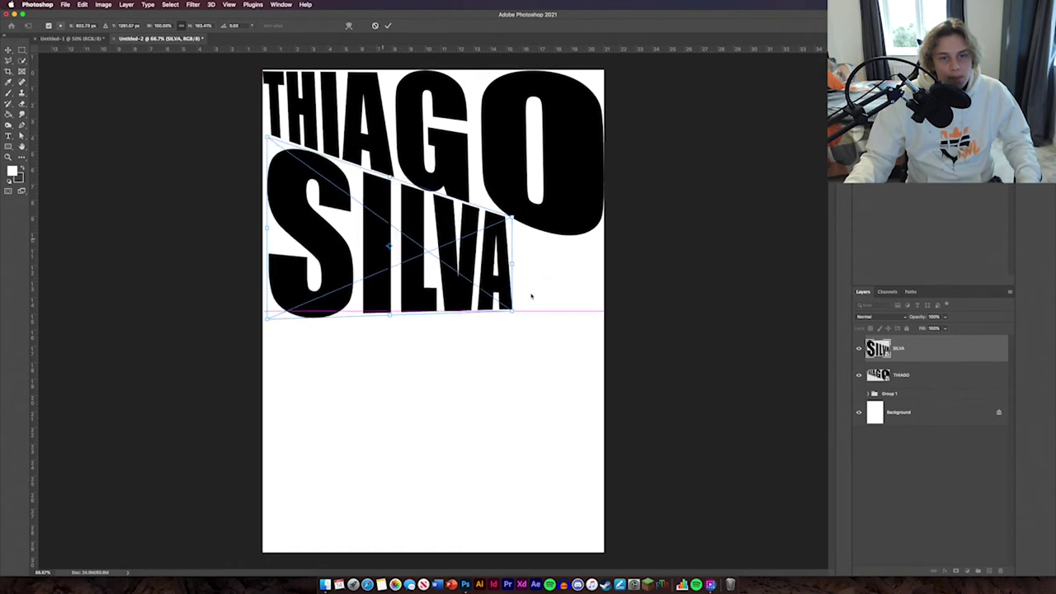
pyautogui.moveTo(512, 264); pyautogui.dragTo(513, 271)
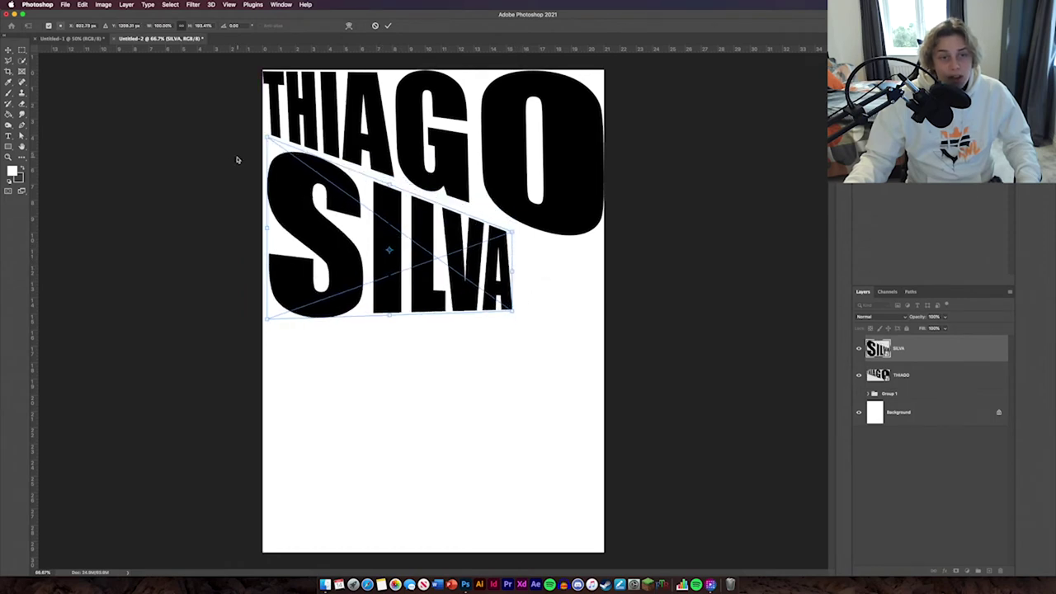
pyautogui.moveTo(266, 138); pyautogui.dragTo(267, 154)
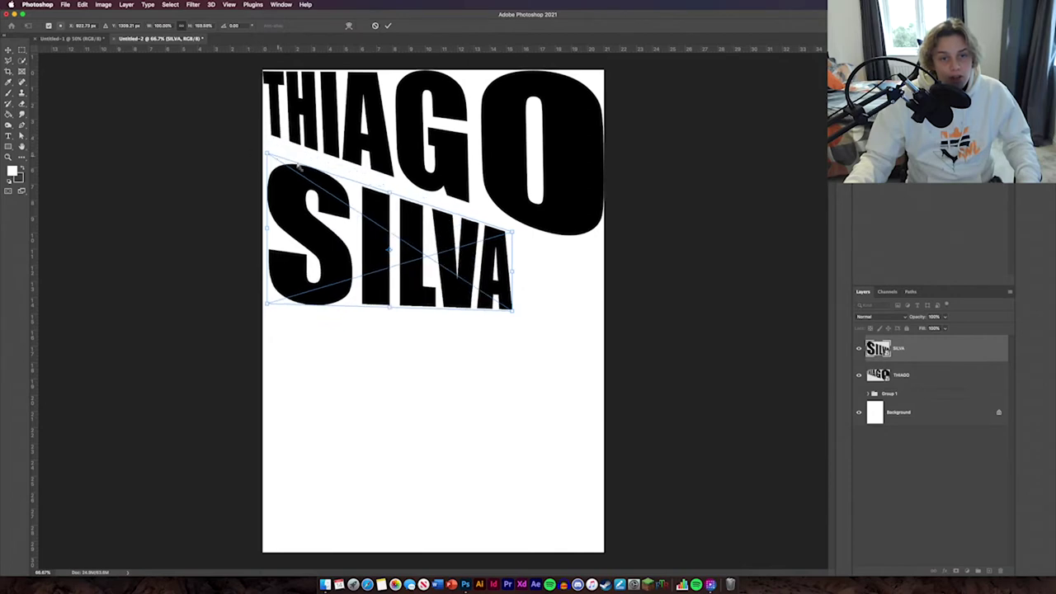
pyautogui.moveTo(383, 234); pyautogui.dragTo(386, 220)
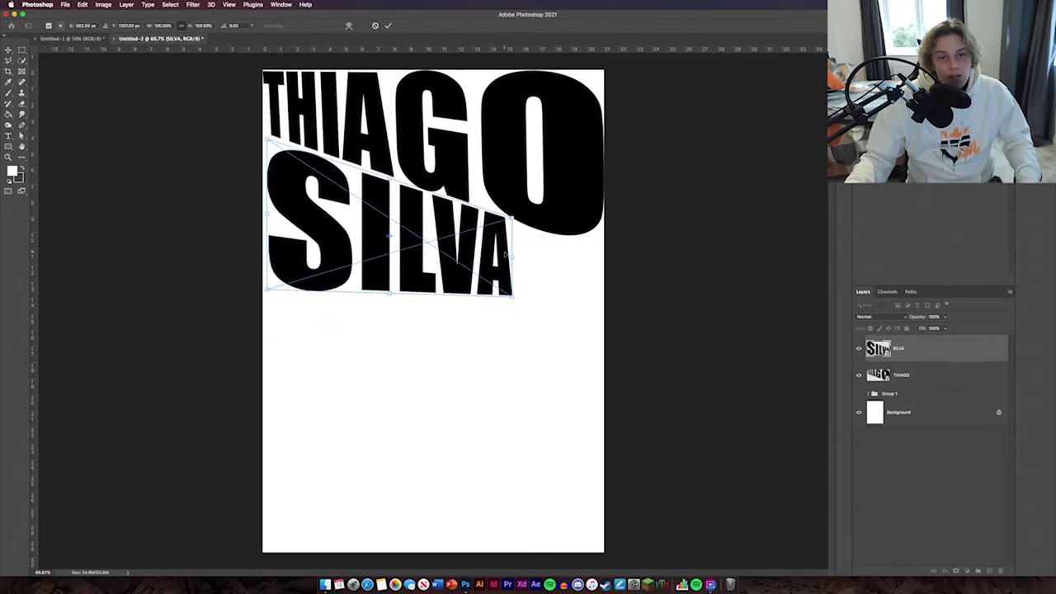
# - Shrink the A end of SILVA in perspective and align the S with the page's left edge, keeping the slope under THIAGO
pyautogui.moveTo(513, 299); pyautogui.dragTo(513, 269)
pyautogui.moveTo(432, 242); pyautogui.dragTo(425, 238)
pyautogui.moveTo(509, 263); pyautogui.dragTo(509, 259)
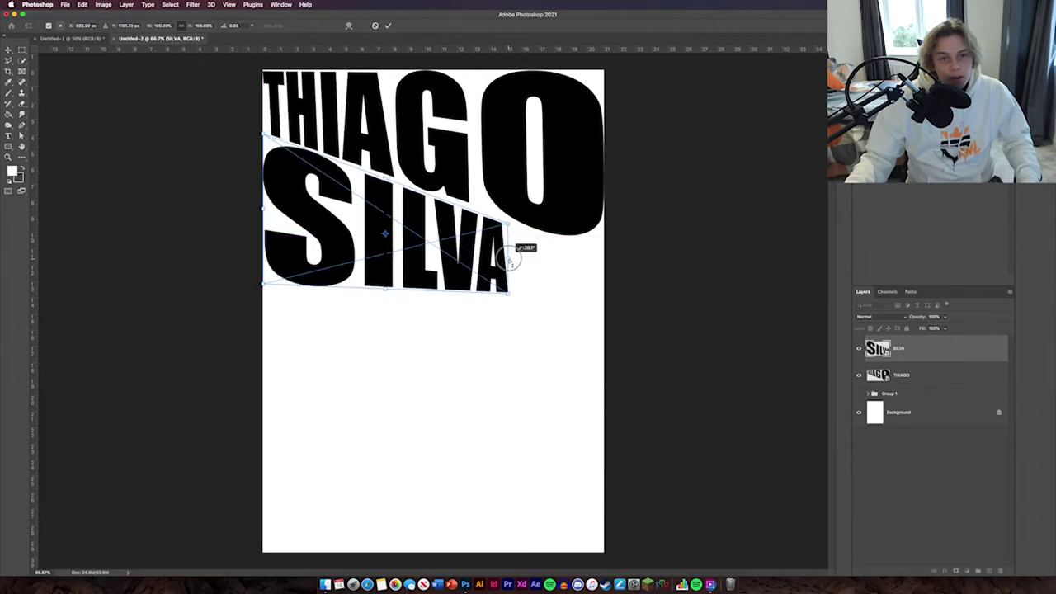
pyautogui.click(389, 26)
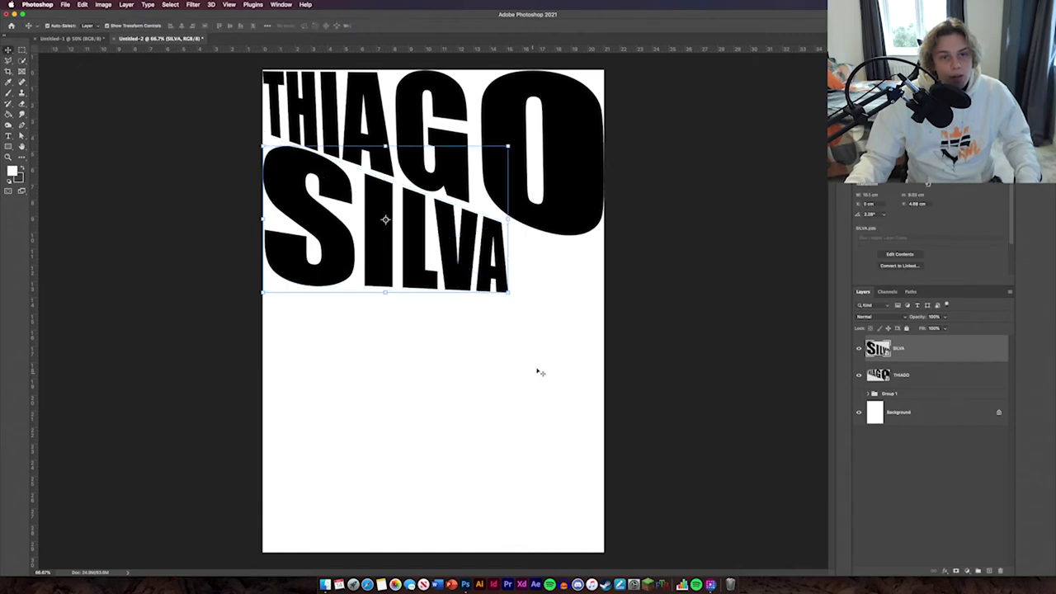
# - Enlarge SILVA to nearly the full page width and reduce the height of its S end with the Perspective transform
pyautogui.moveTo(522, 309); pyautogui.dragTo(595, 354)
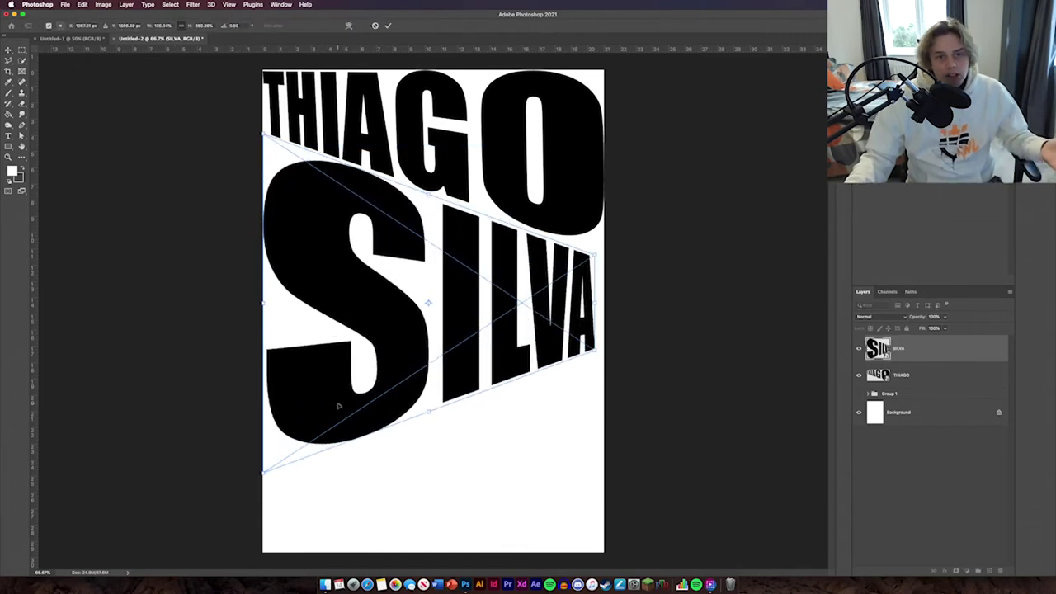
pyautogui.rightClick(378, 280)
pyautogui.click(406, 328)
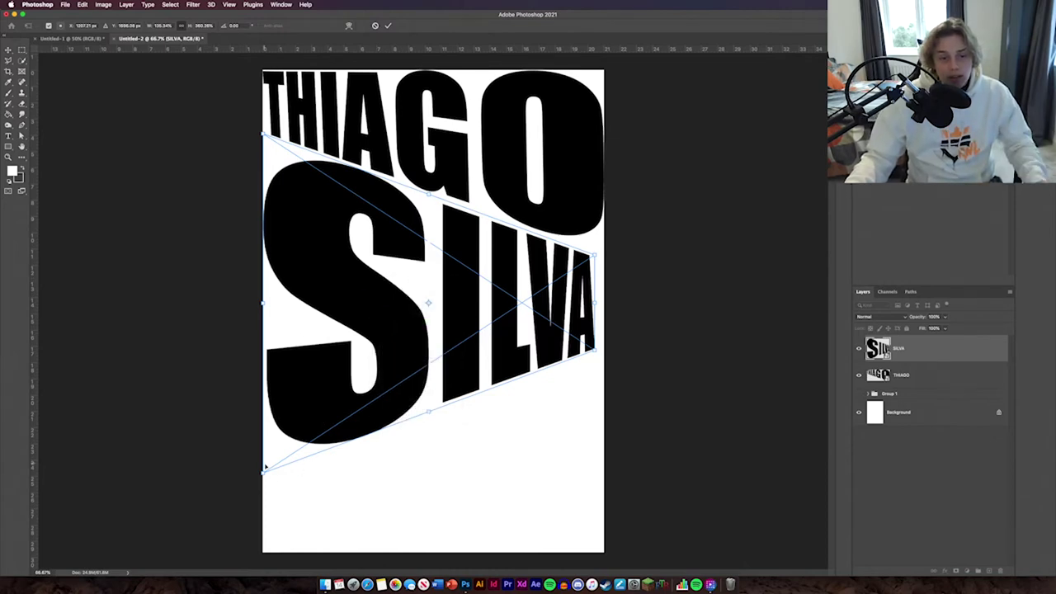
pyautogui.moveTo(262, 474); pyautogui.dragTo(262, 394)
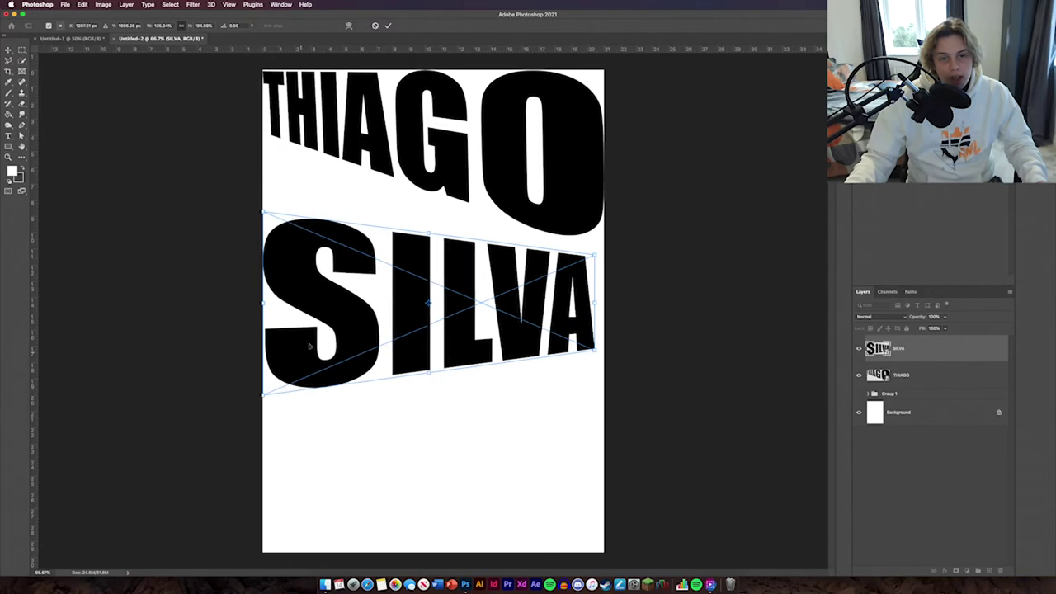
# - Move SILVA up against THIAGO's slanted underside, skew it to match the slope, and slightly reduce the height of its S end
pyautogui.moveTo(549, 297); pyautogui.dragTo(547, 279)
pyautogui.moveTo(263, 287); pyautogui.dragTo(265, 234)
pyautogui.moveTo(595, 302); pyautogui.dragTo(560, 286)
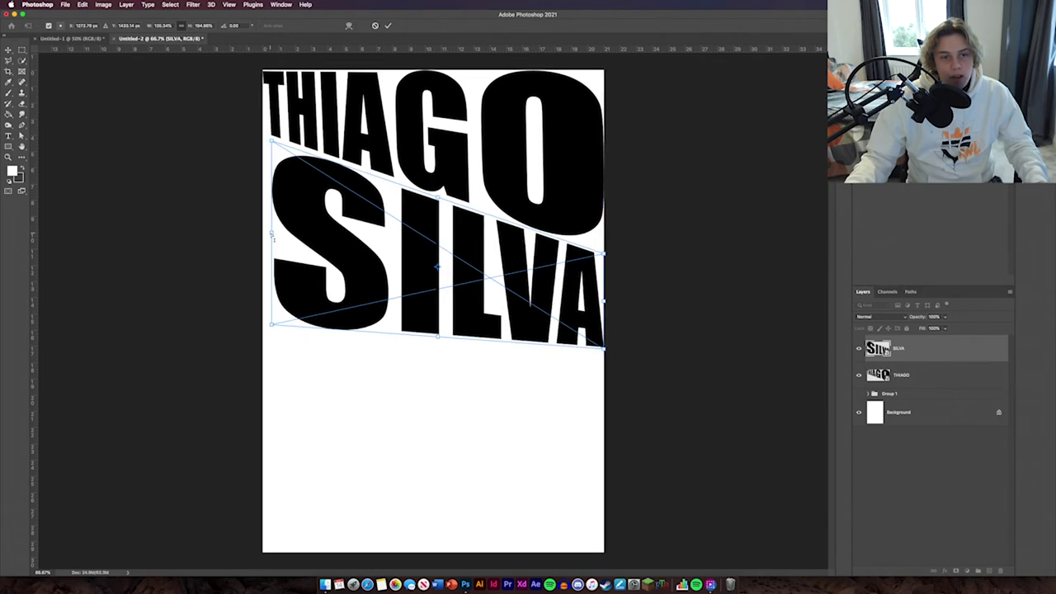
pyautogui.moveTo(273, 234); pyautogui.dragTo(269, 231)
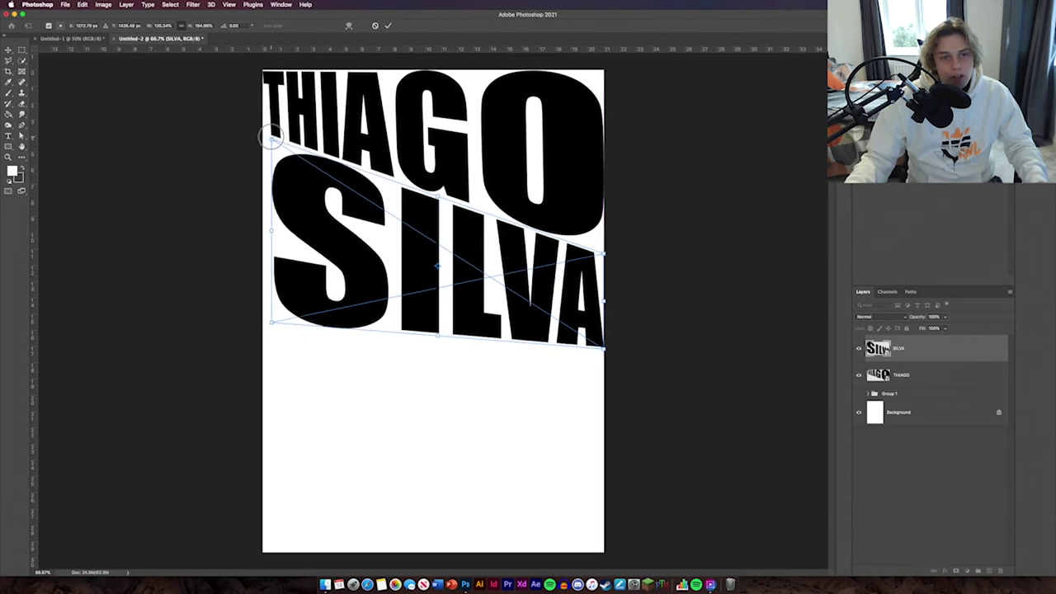
pyautogui.moveTo(271, 136); pyautogui.dragTo(269, 146)
pyautogui.click(391, 27)
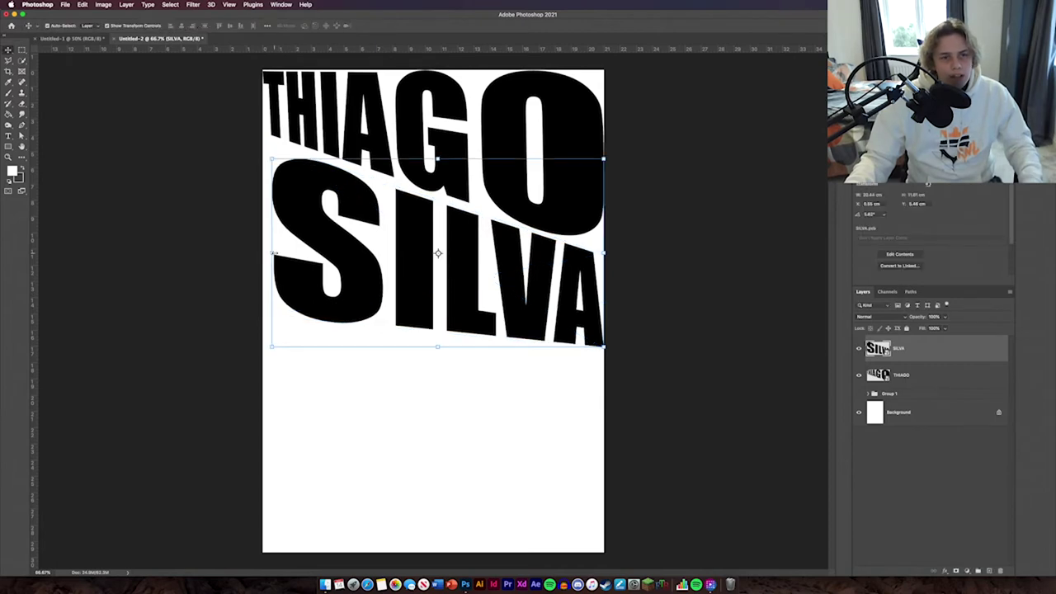
# - Stretch SILVA sideways so the S and the A meet the two side edges of the page
pyautogui.moveTo(274, 254); pyautogui.dragTo(266, 251)
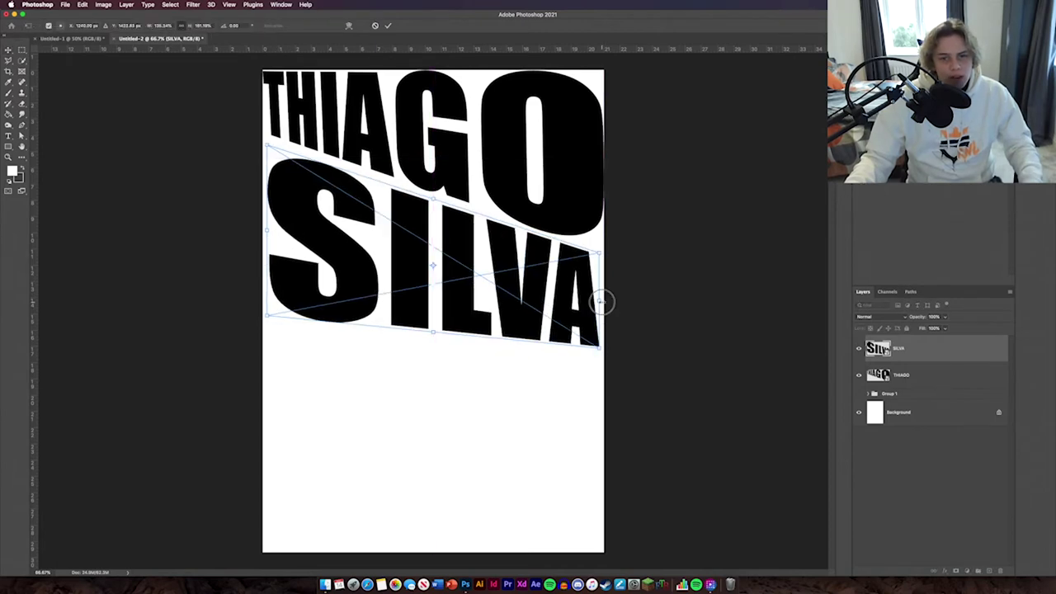
pyautogui.moveTo(601, 303); pyautogui.dragTo(607, 304)
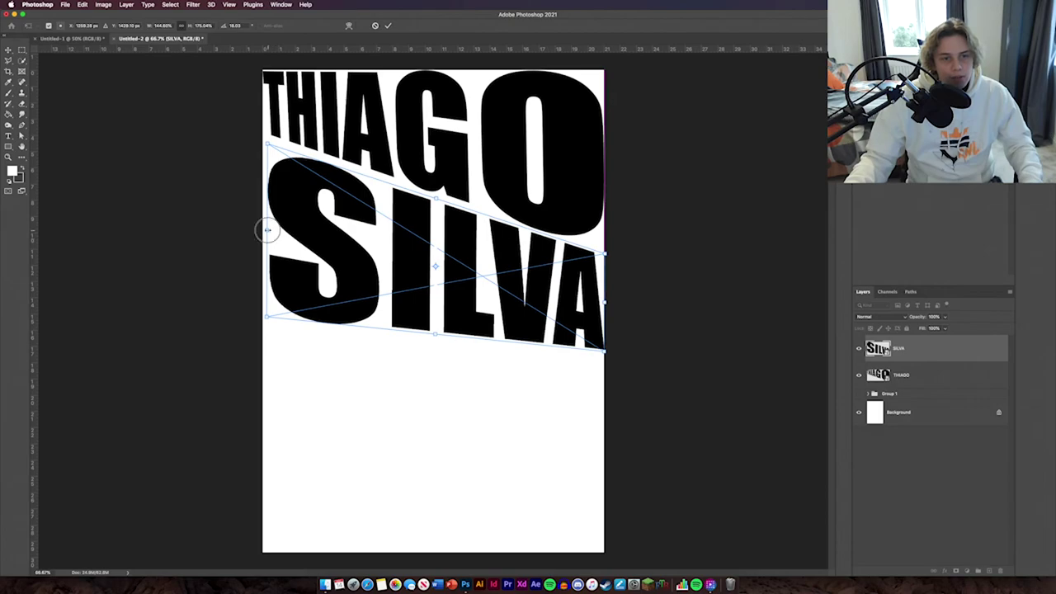
pyautogui.moveTo(266, 230); pyautogui.dragTo(263, 226)
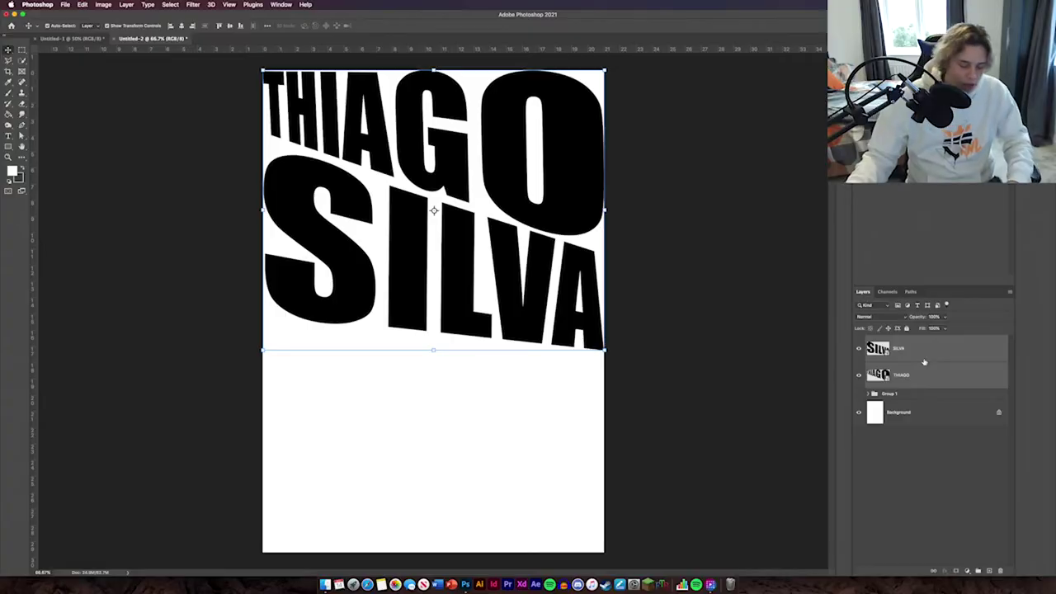
# - Duplicate the THIAGO and SILVA layers and place the copies directly beneath the originals
pyautogui.press('super+j')
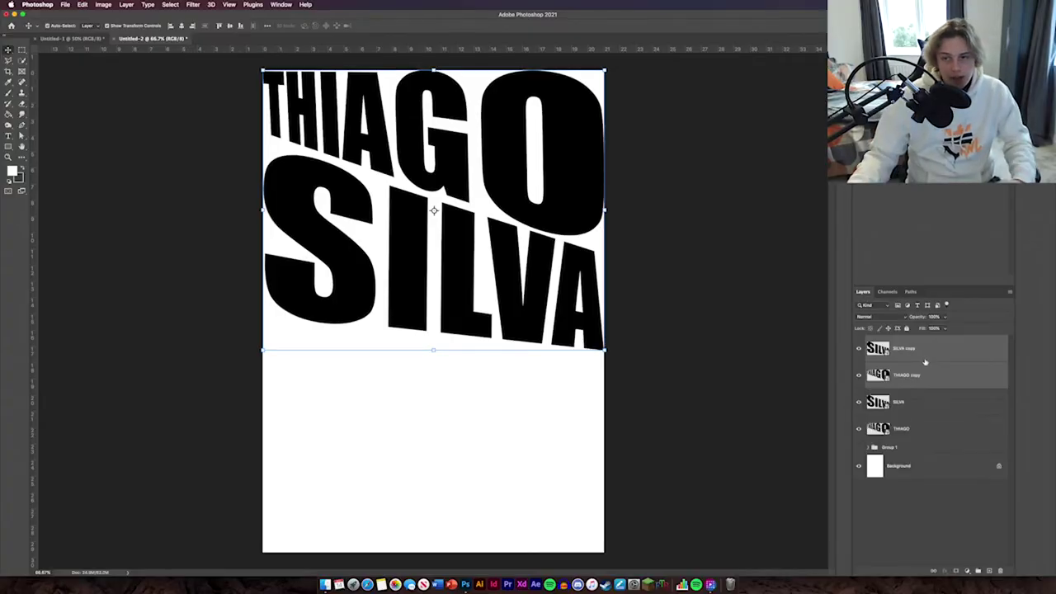
pyautogui.click(911, 516)
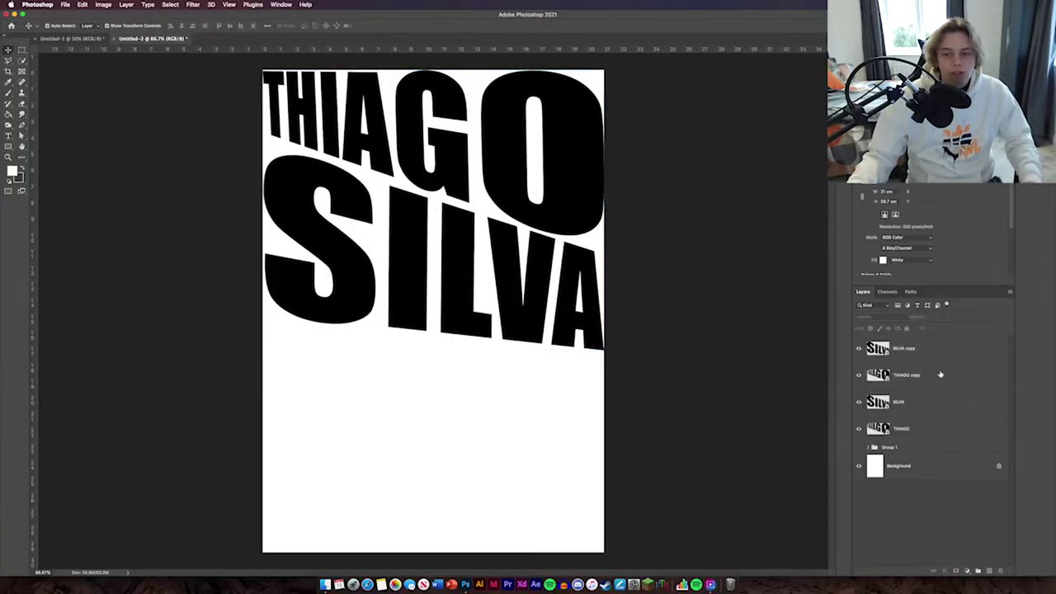
pyautogui.click(945, 357)
pyautogui.keyDown('shift'); pyautogui.click(945, 377); pyautogui.keyUp('shift')
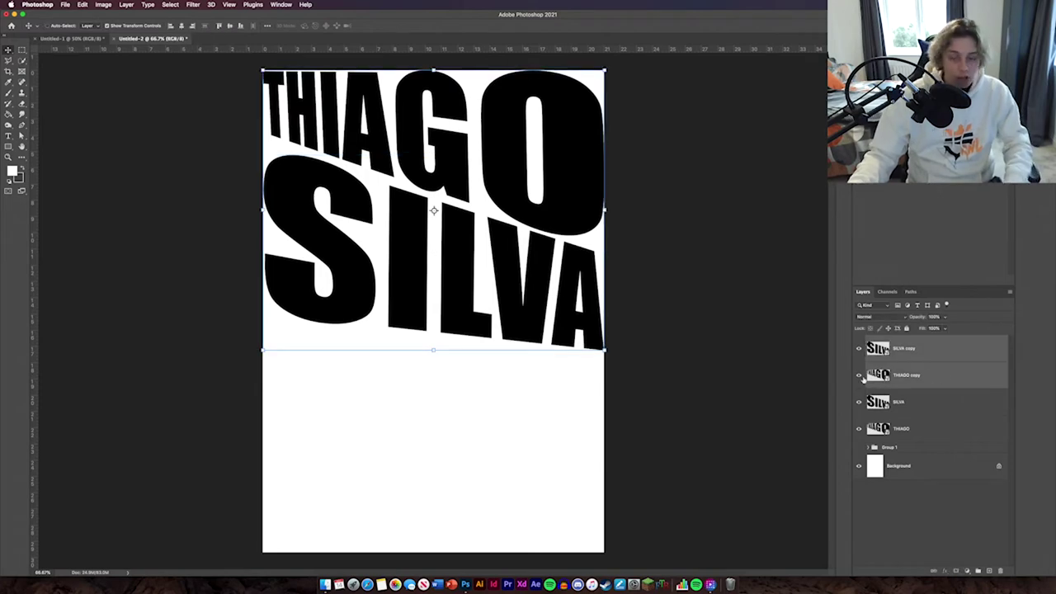
pyautogui.press('super+t')
pyautogui.moveTo(456, 165); pyautogui.dragTo(454, 443)
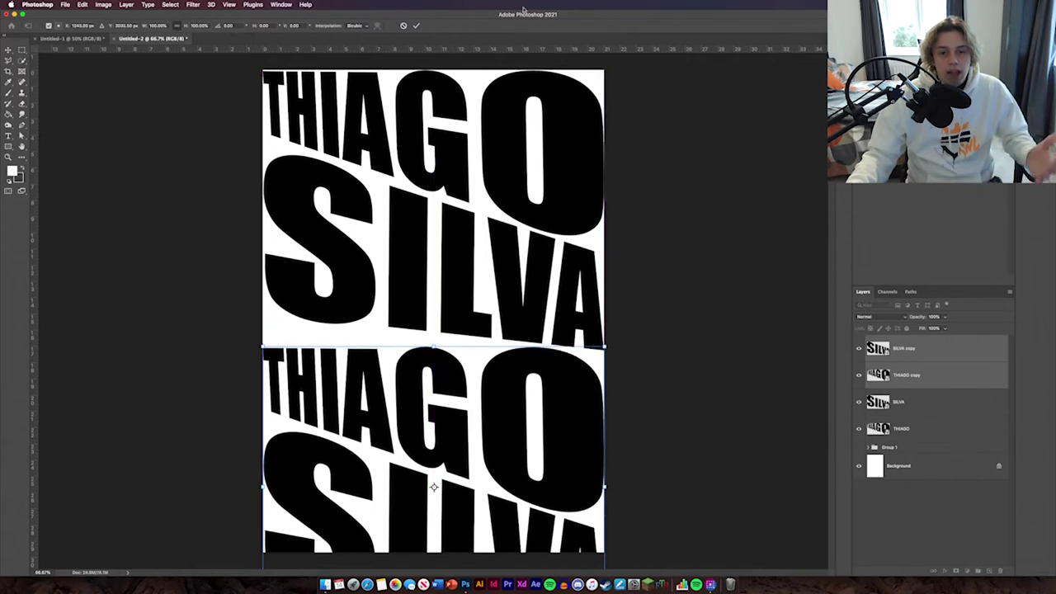
pyautogui.click(416, 27)
pyautogui.click(724, 347)
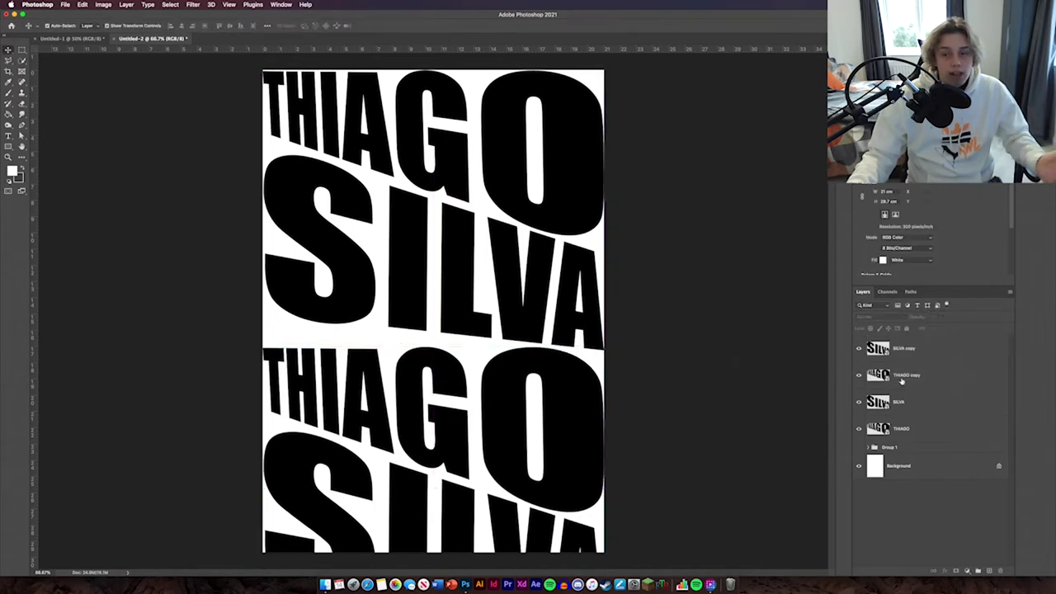
pyautogui.click(952, 348)
pyautogui.keyDown('shift'); pyautogui.click(953, 428); pyautogui.keyUp('shift')
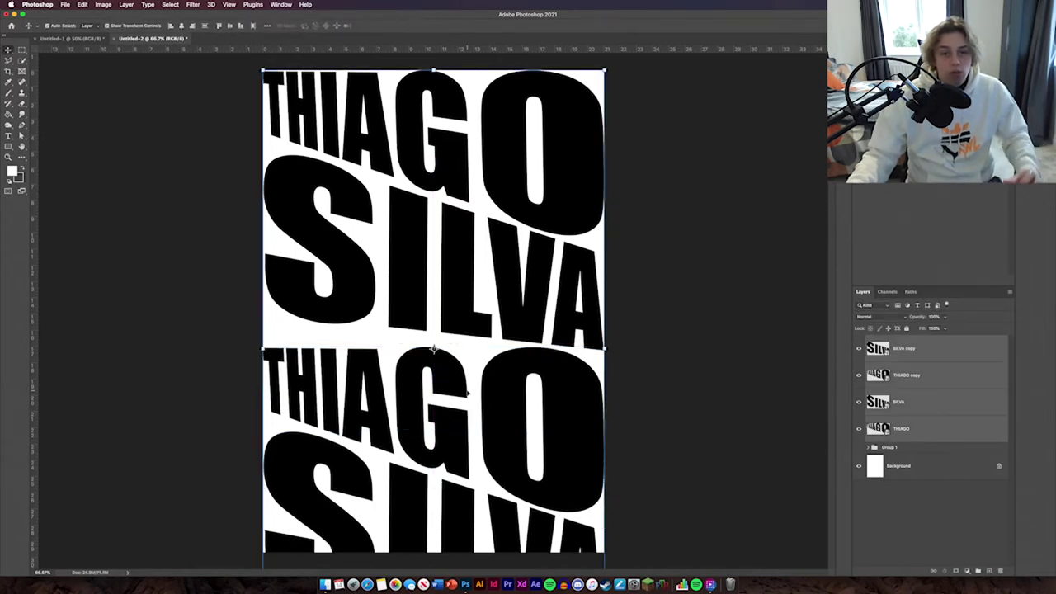
pyautogui.moveTo(468, 392); pyautogui.dragTo(467, 377)
pyautogui.click(761, 389)
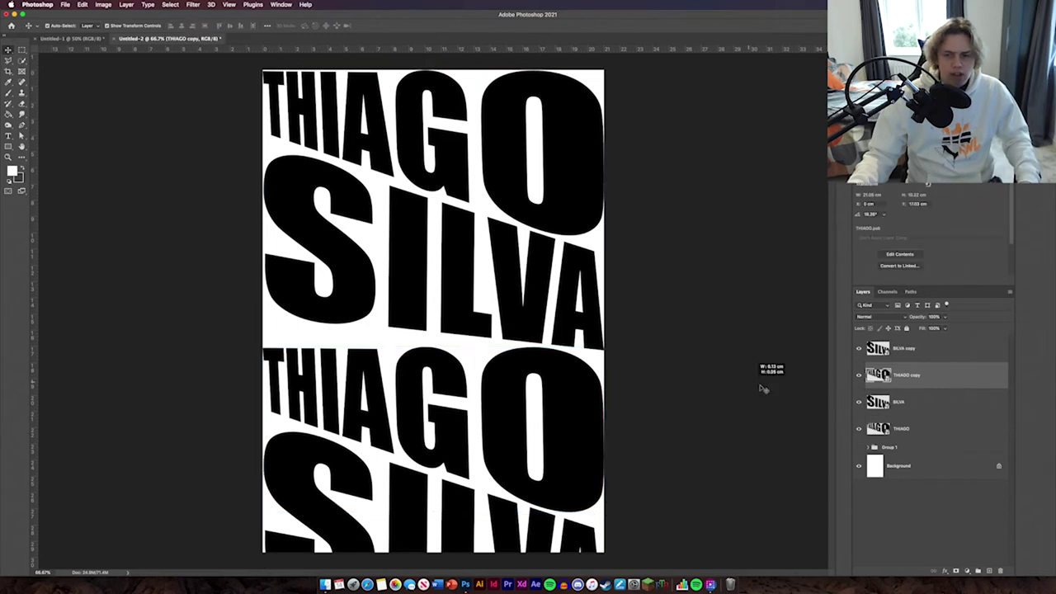
# - Move all four text layers up together so the page's upper edge crops the first THIAGO
pyautogui.click(945, 430)
pyautogui.keyDown('shift'); pyautogui.click(945, 349); pyautogui.keyUp('shift')
pyautogui.press('super+t')
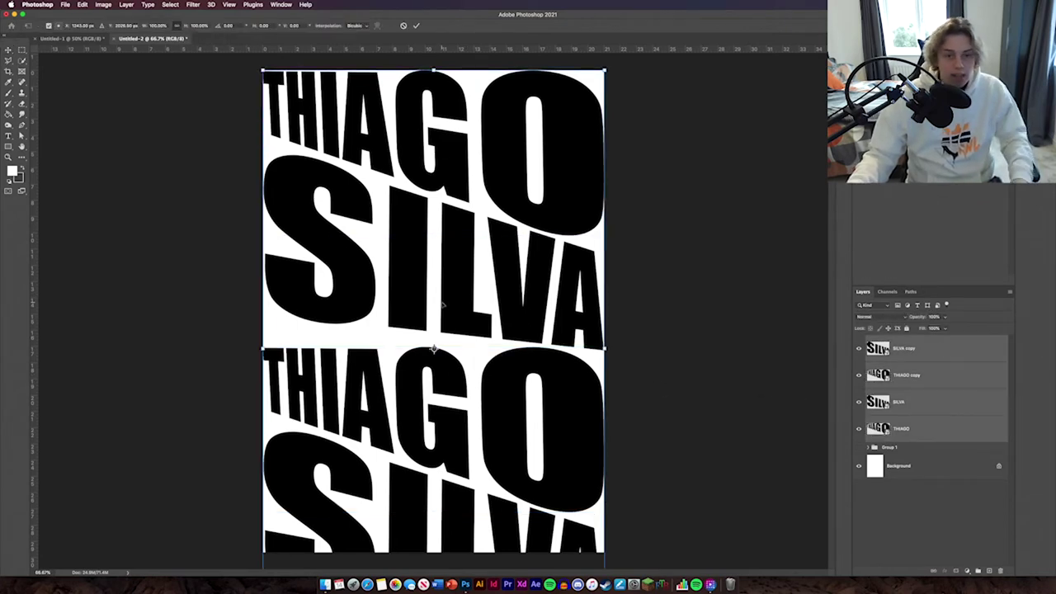
pyautogui.moveTo(443, 305)
pyautogui.mouseDown()
pyautogui.moveTo(444, 258)
pyautogui.moveTo(437, 305)
pyautogui.mouseUp()
pyautogui.press('Return')
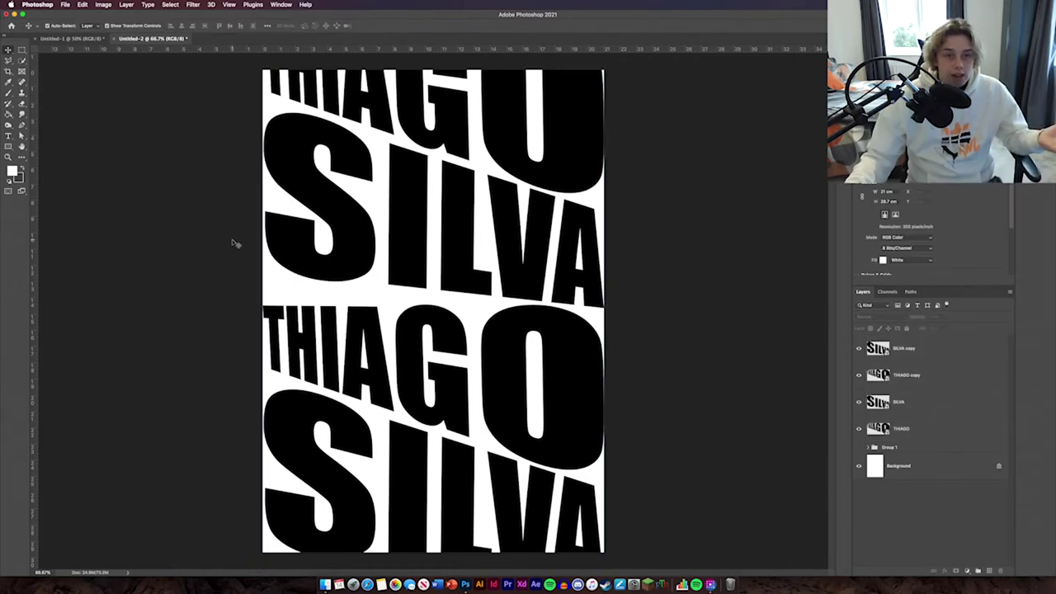
# - Shift all four text layers slightly down so only a small part of the first THIAGO is cropped
pyautogui.click(936, 431)
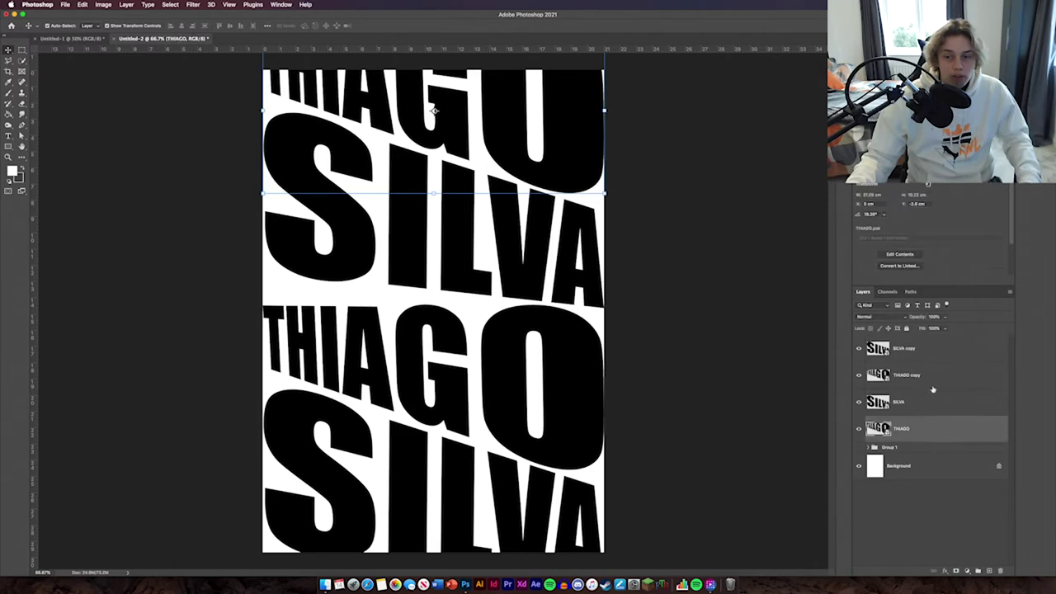
pyautogui.keyDown('shift'); pyautogui.click(936, 355); pyautogui.keyUp('shift')
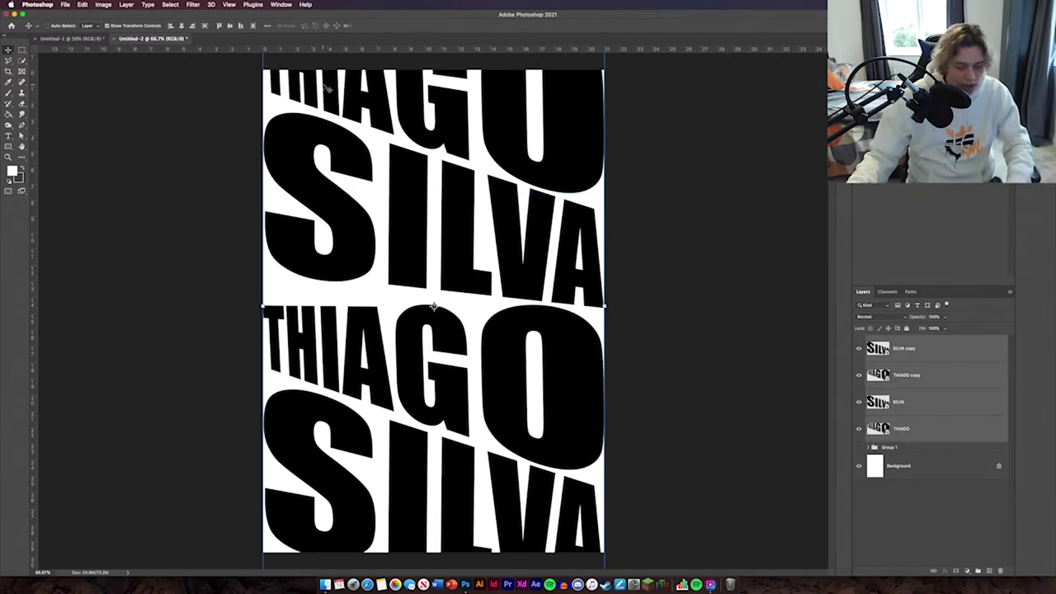
pyautogui.press('super+t')
pyautogui.moveTo(414, 122); pyautogui.dragTo(412, 147)
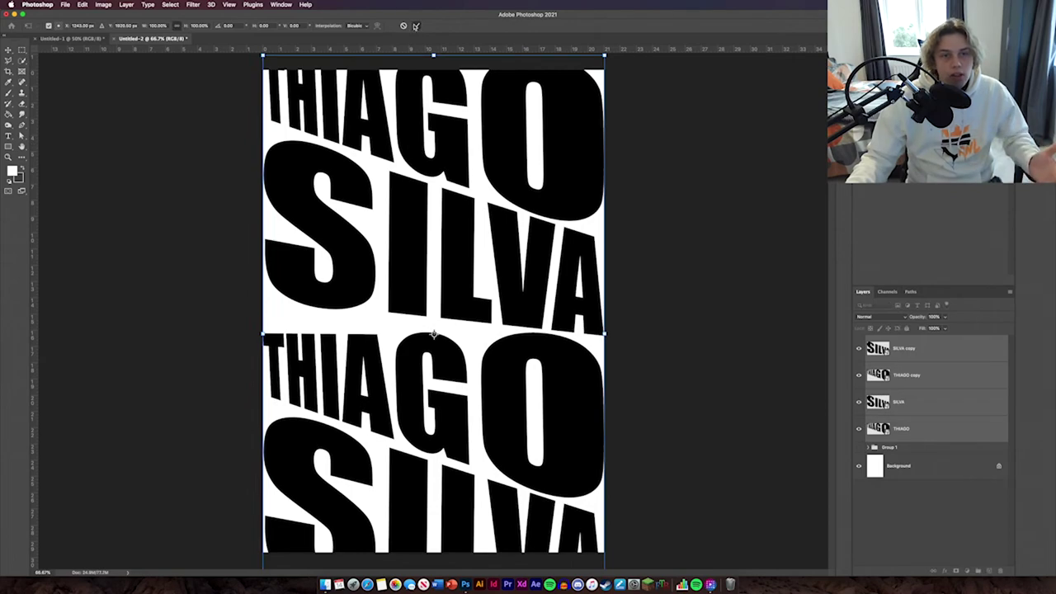
pyautogui.press('Return')
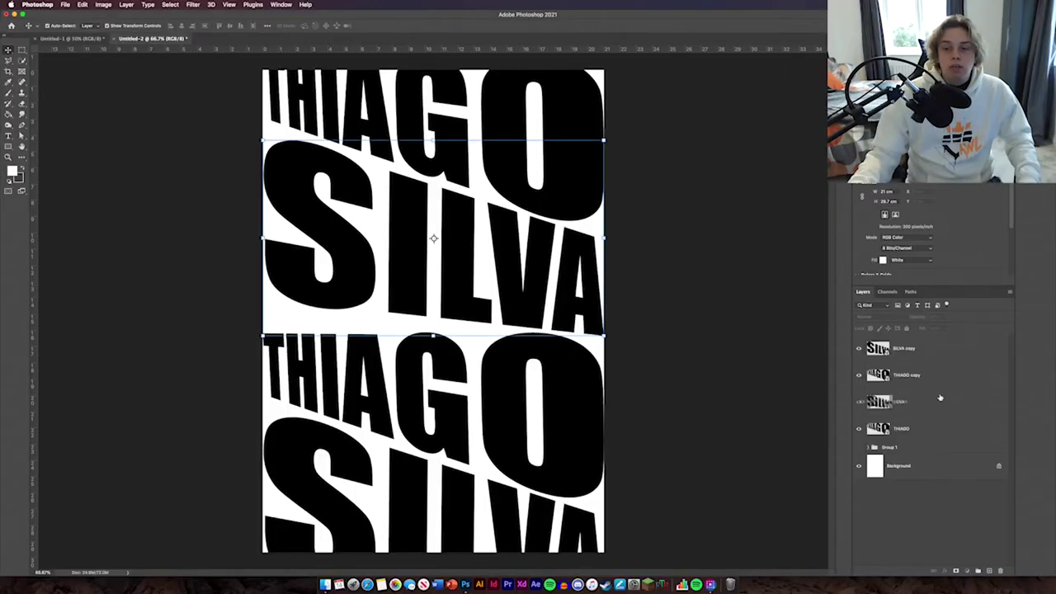
# - Add one blank layer above SILVA and another above SILVA copy
pyautogui.click(938, 409)
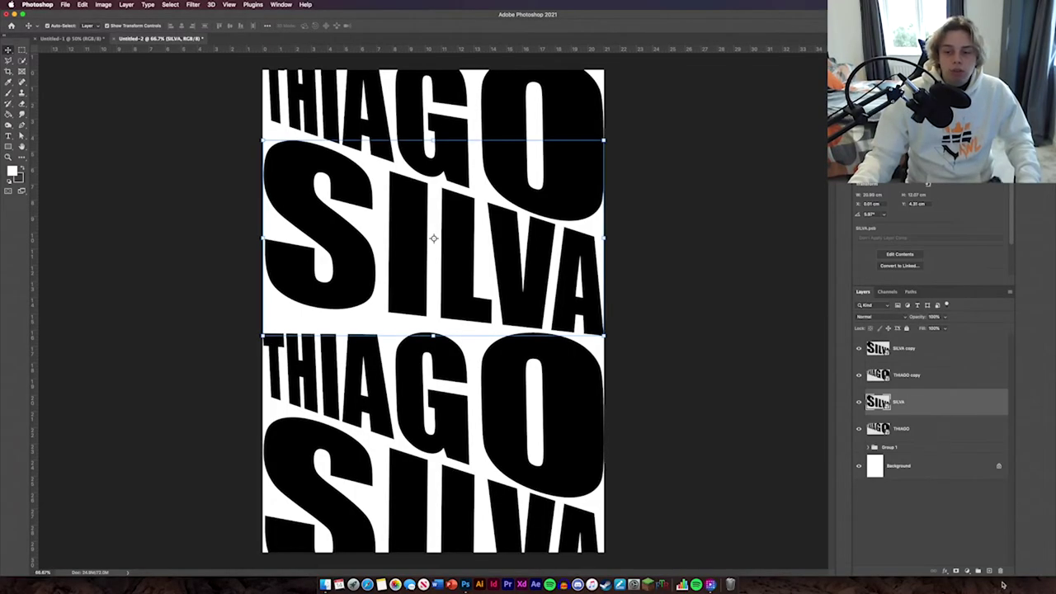
pyautogui.click(990, 571)
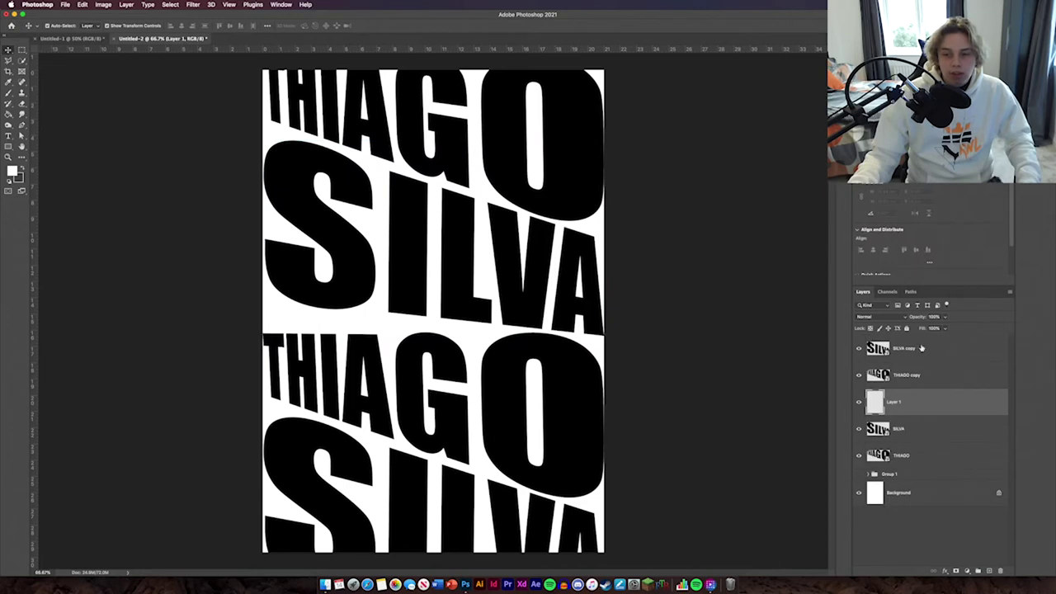
pyautogui.click(922, 348)
pyautogui.click(990, 571)
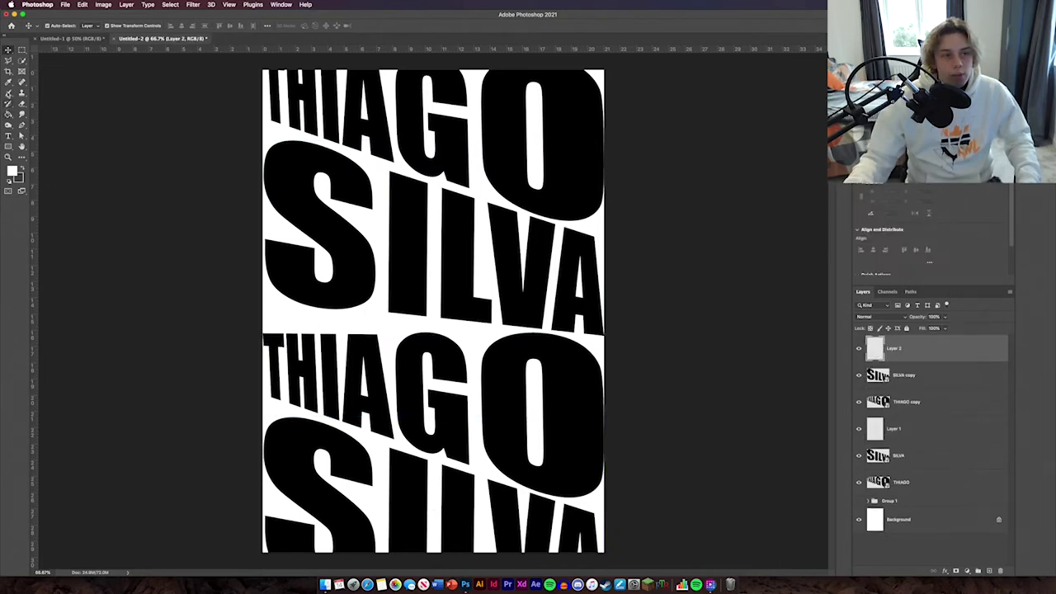
# - Set up a 2600 px torn-paper brush with a teal foreground colour, trying one stamp across the upper SILVA and undoing it
pyautogui.click(9, 92)
pyautogui.click(53, 27)
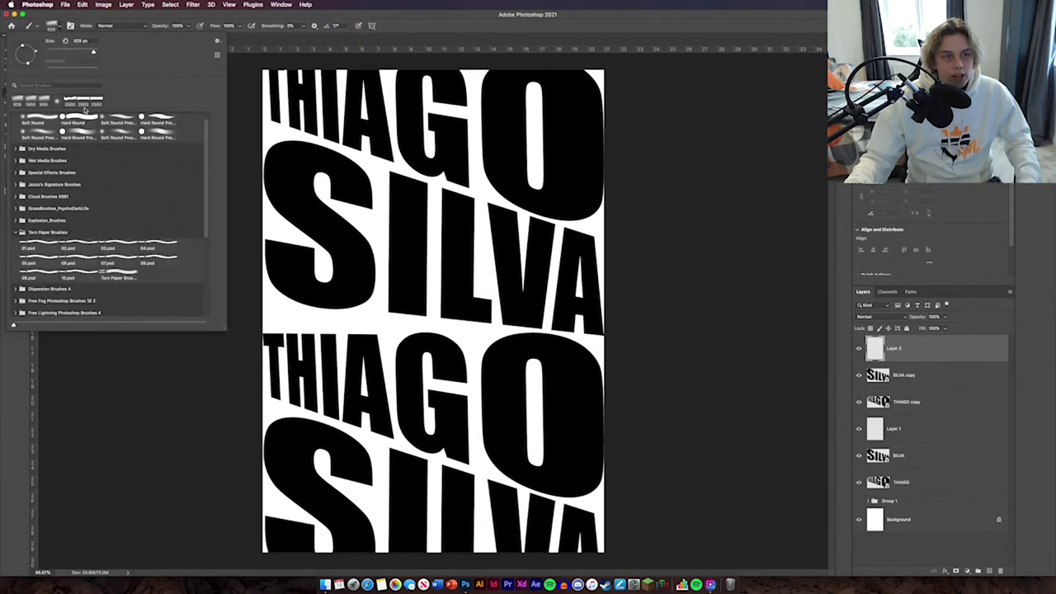
pyautogui.click(64, 29)
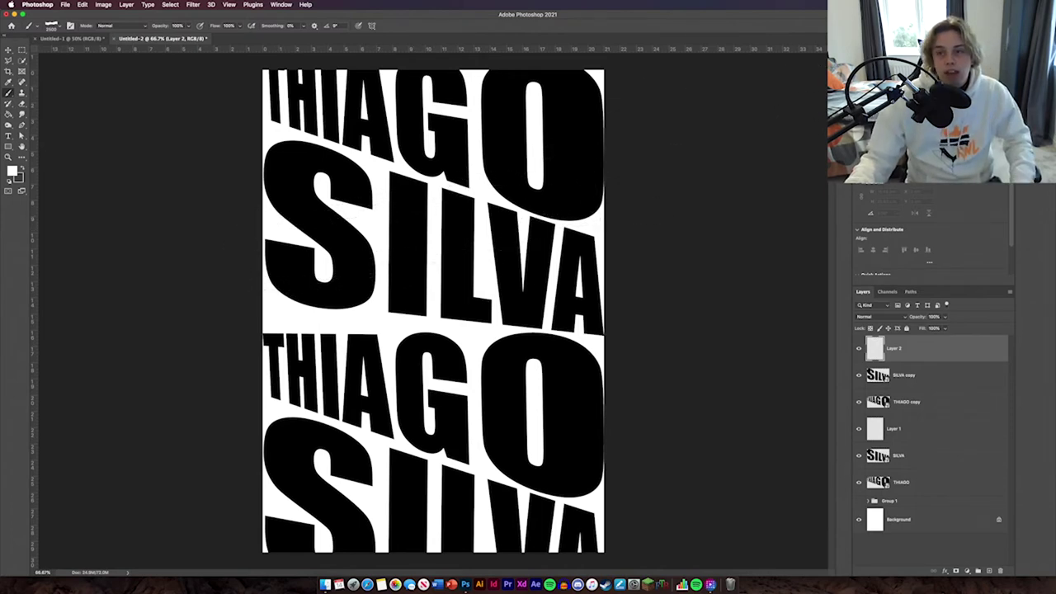
pyautogui.press('x')
pyautogui.click(433, 244)
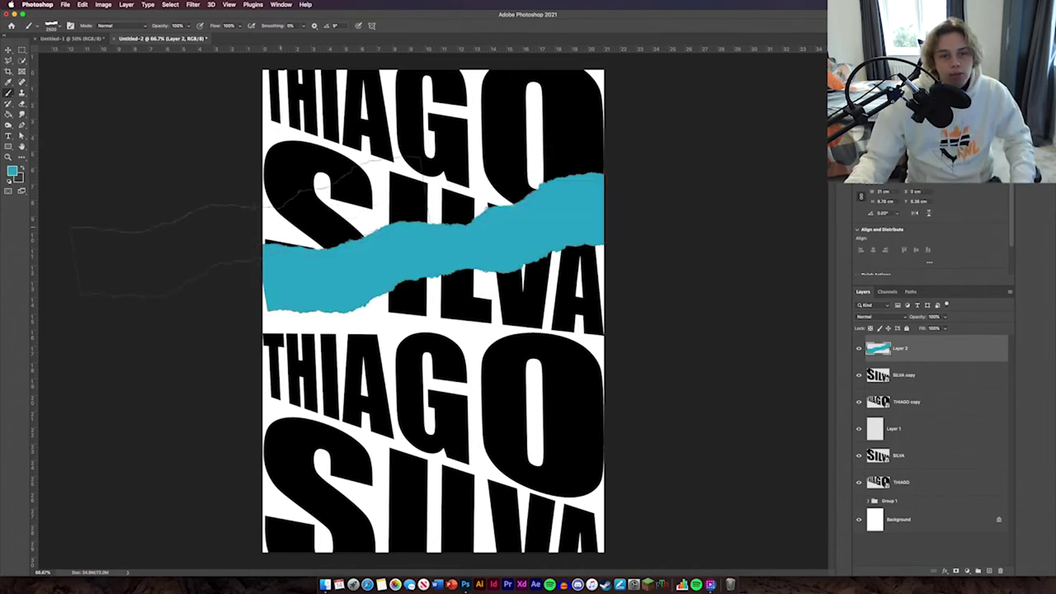
pyautogui.press('super+z')
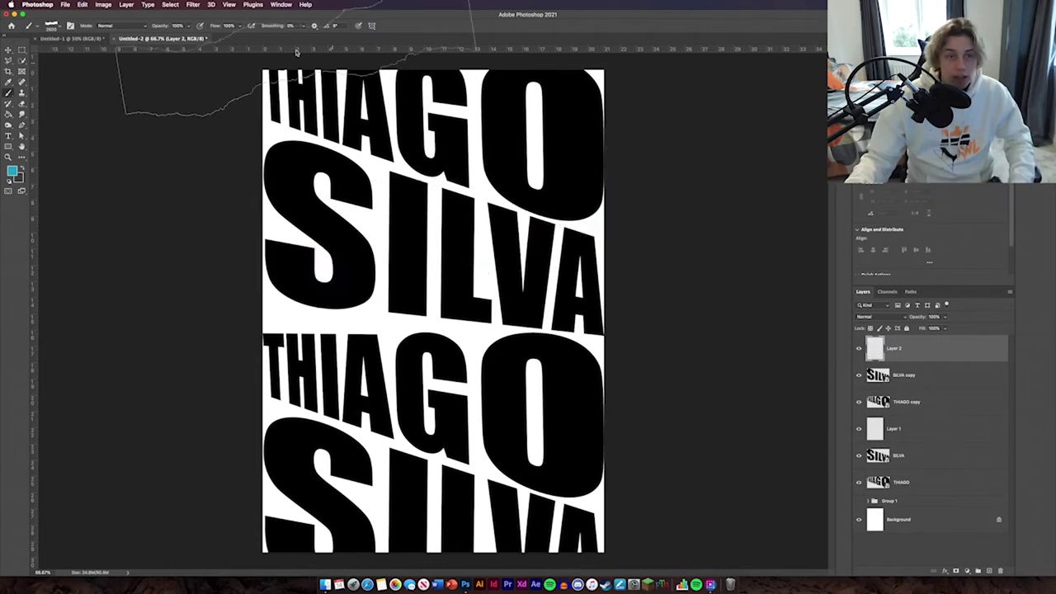
# - Tilt the torn-paper brush tip more steeply and stamp teal on Layer 2, covering the poster's upper part with a ragged diagonal edge
pyautogui.click(71, 26)
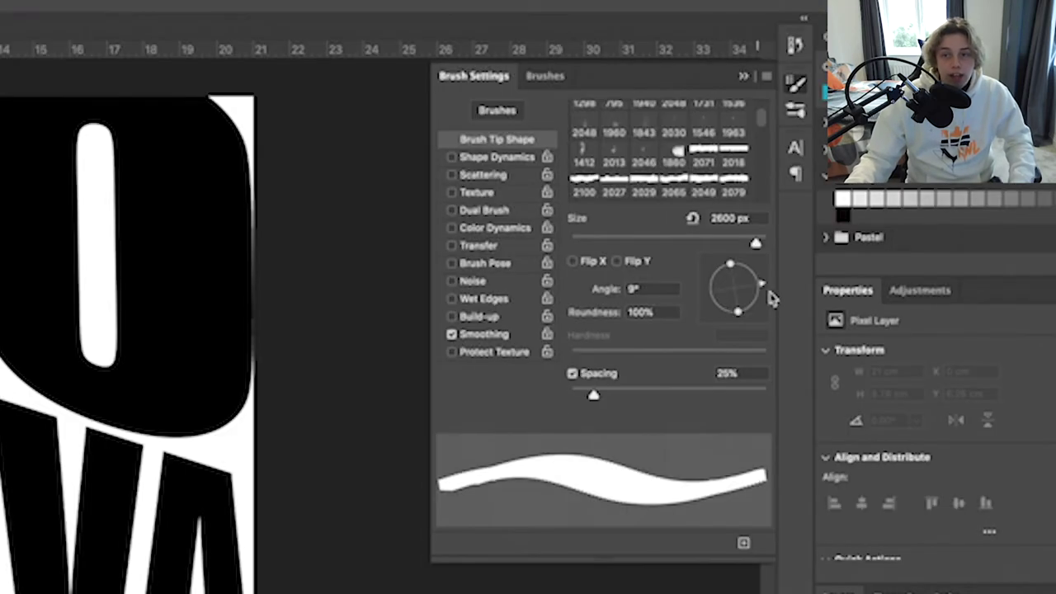
pyautogui.moveTo(771, 299); pyautogui.dragTo(761, 283)
pyautogui.click(58, 248)
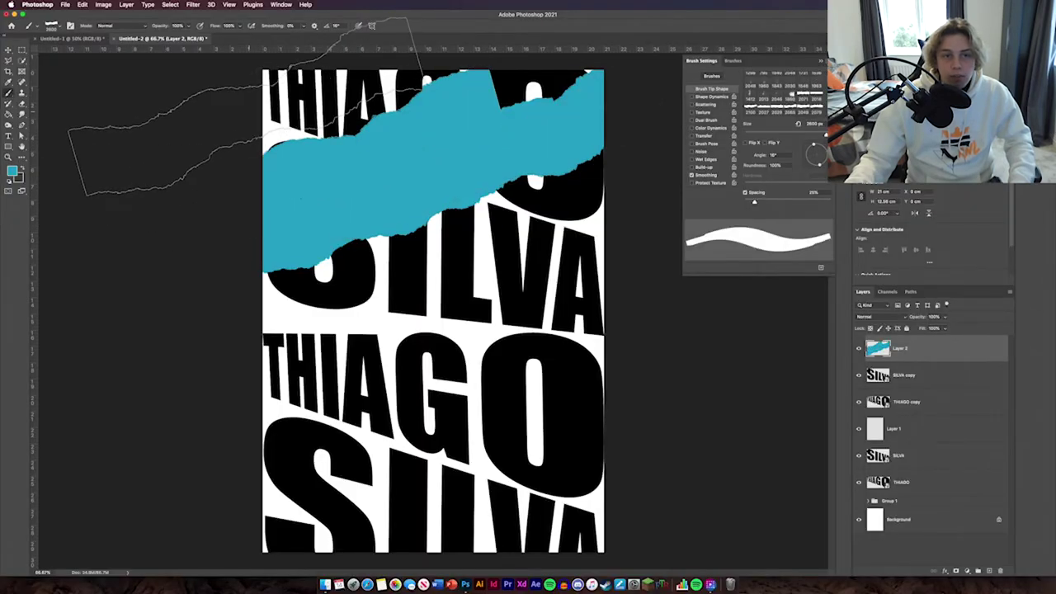
pyautogui.click(396, 58)
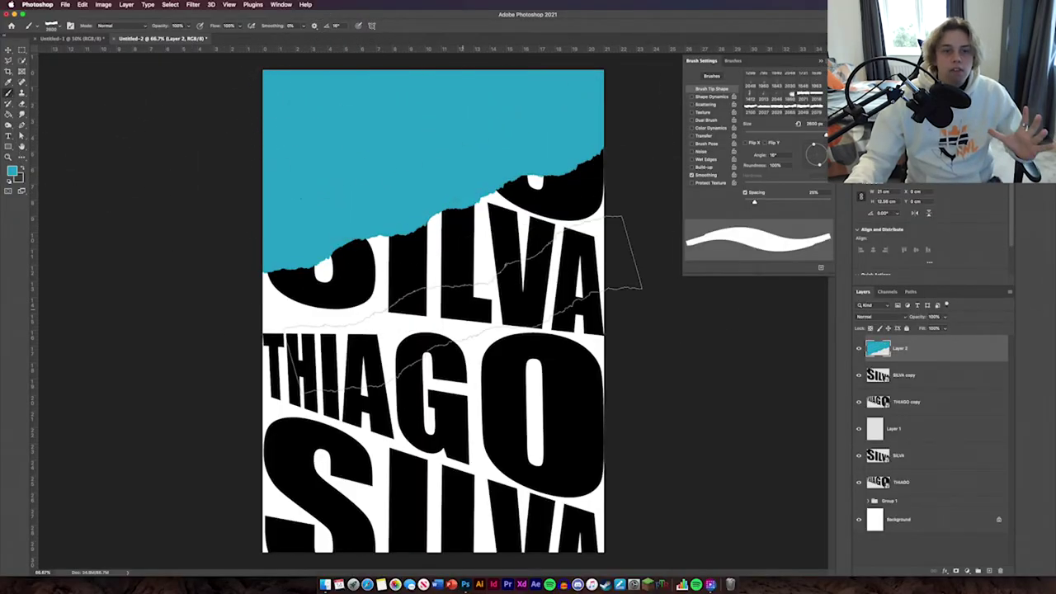
pyautogui.click(396, 79)
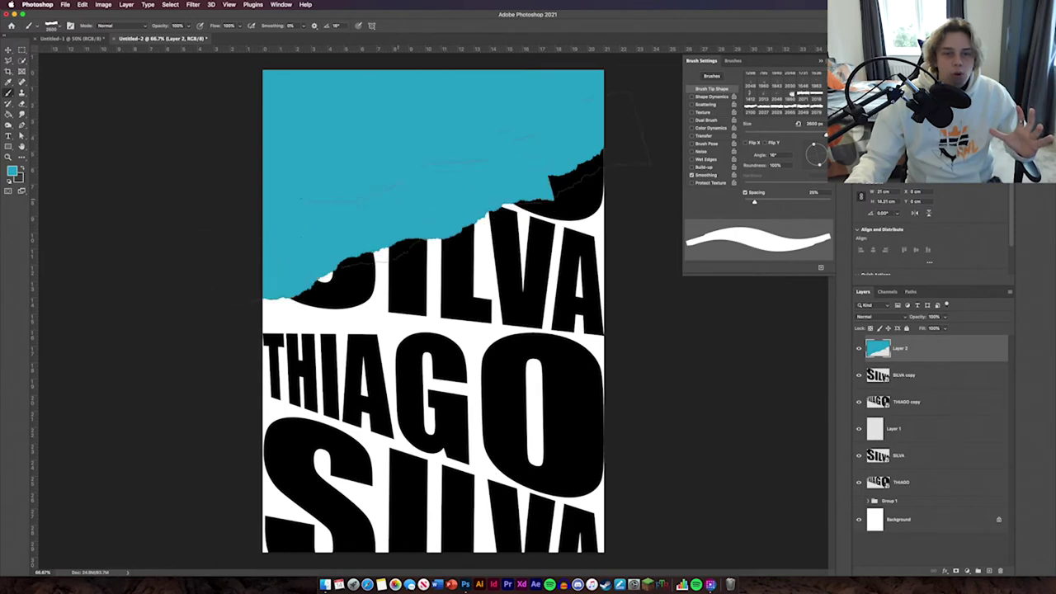
pyautogui.click(479, 138)
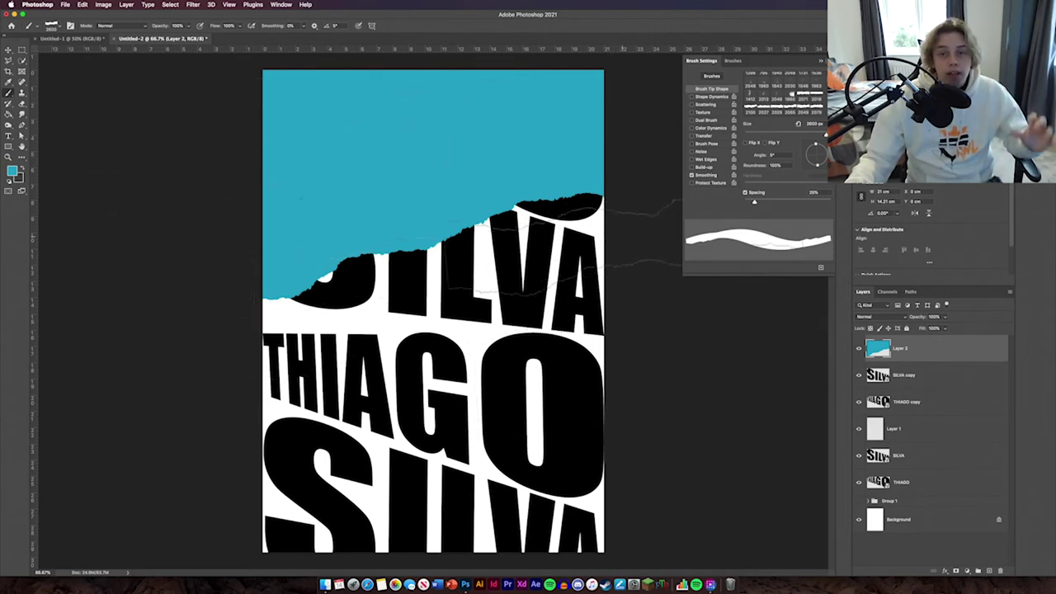
# - On Layer 1, stamp teal torn-paper shapes at a -21° brush angle to fill the poster's lower part behind the second THIAGO SILVA
pyautogui.click(916, 429)
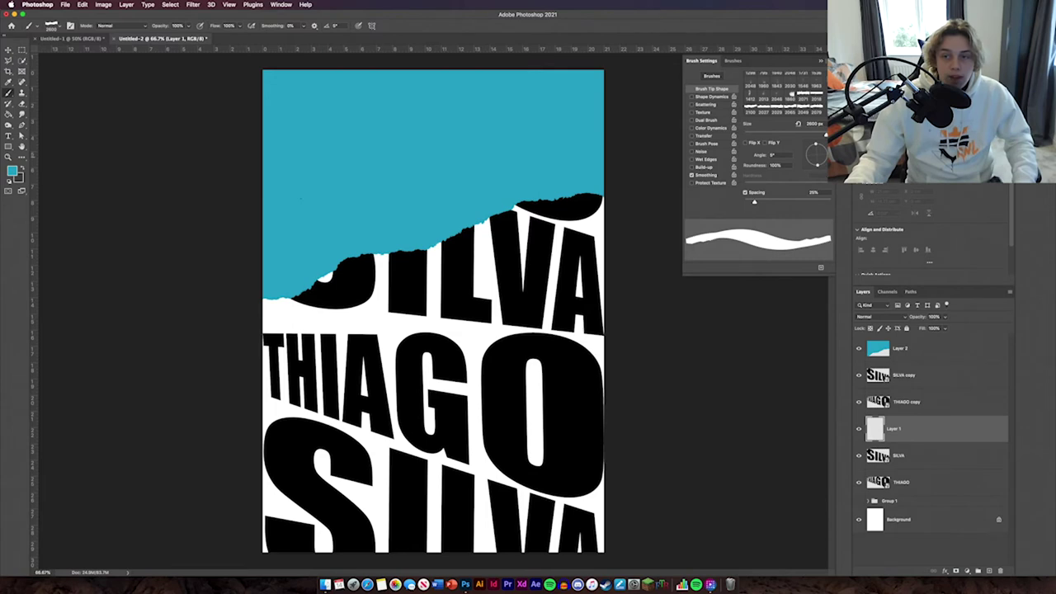
pyautogui.click(433, 425)
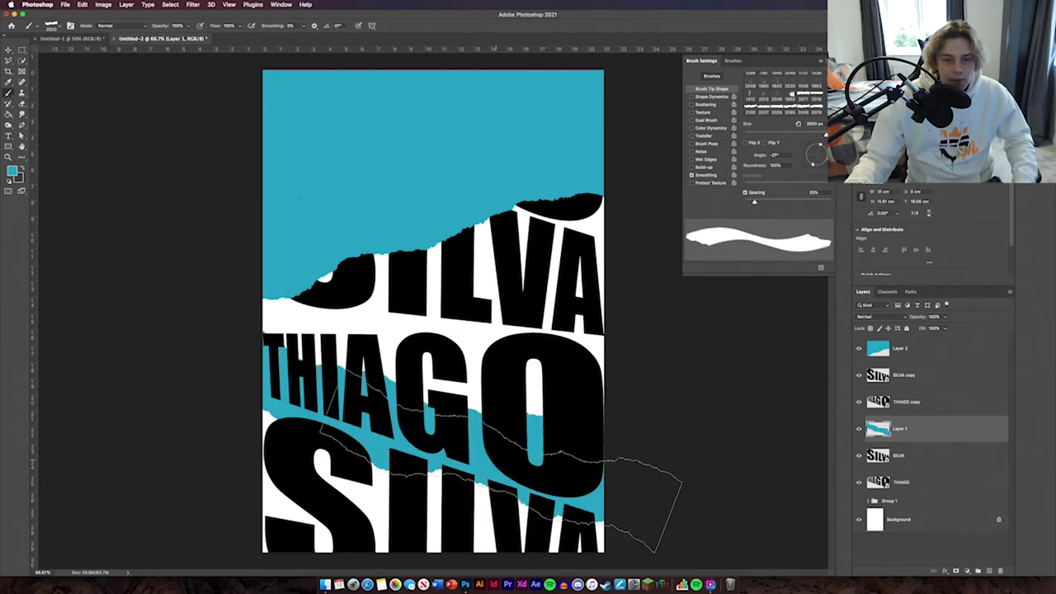
pyautogui.click(468, 486)
pyautogui.click(429, 493)
pyautogui.click(361, 503)
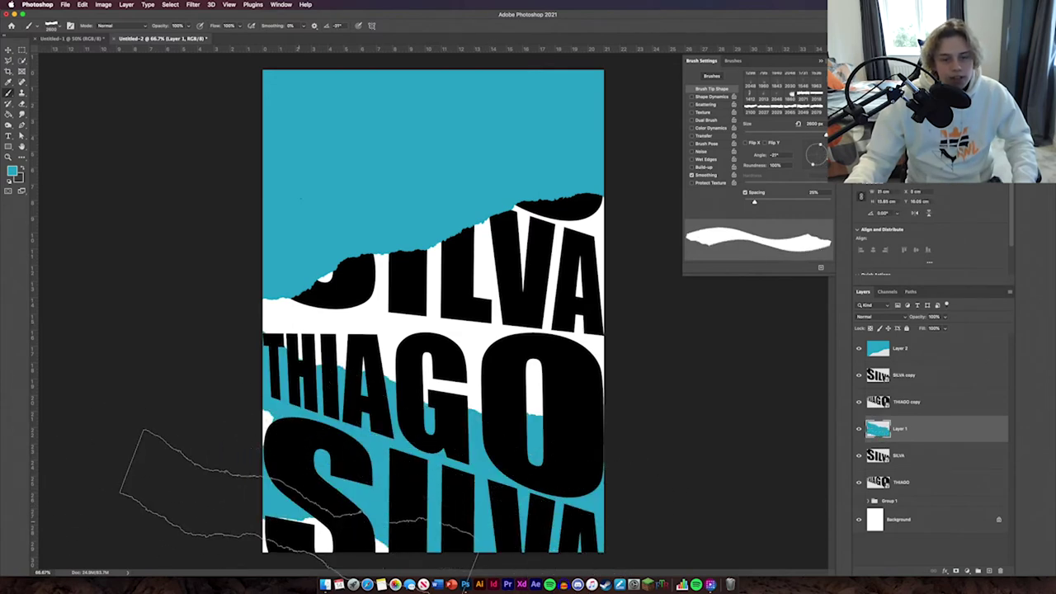
pyautogui.click(299, 520)
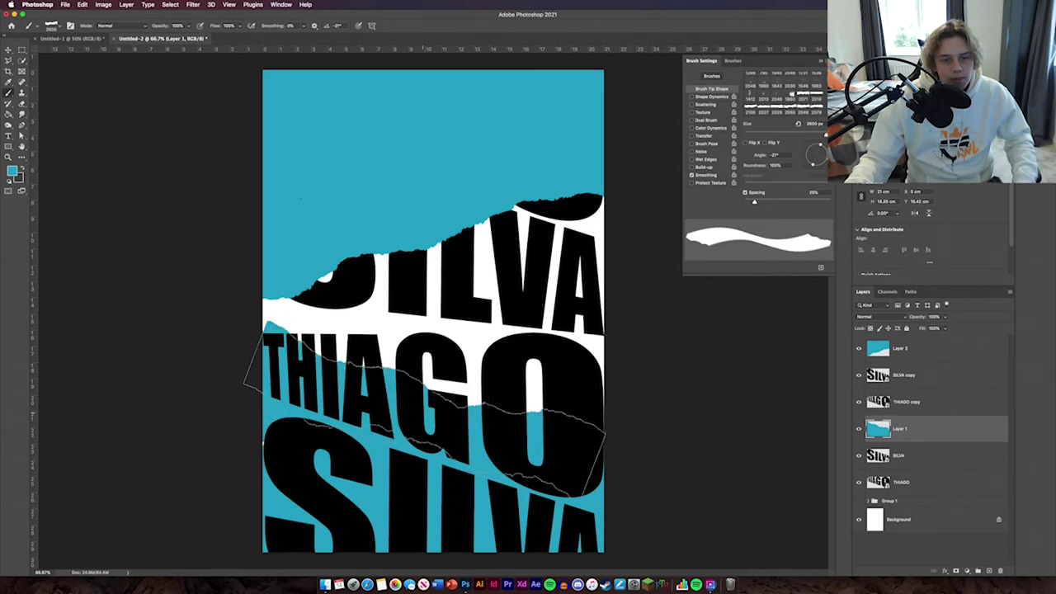
# - Stamp more teal torn-paper shapes along the ragged edge of Layer 1, setting the brush tip to a flatter angle for the last stamp
pyautogui.click(317, 351)
pyautogui.hotkey('shift', 'Left')
pyautogui.click(429, 425)
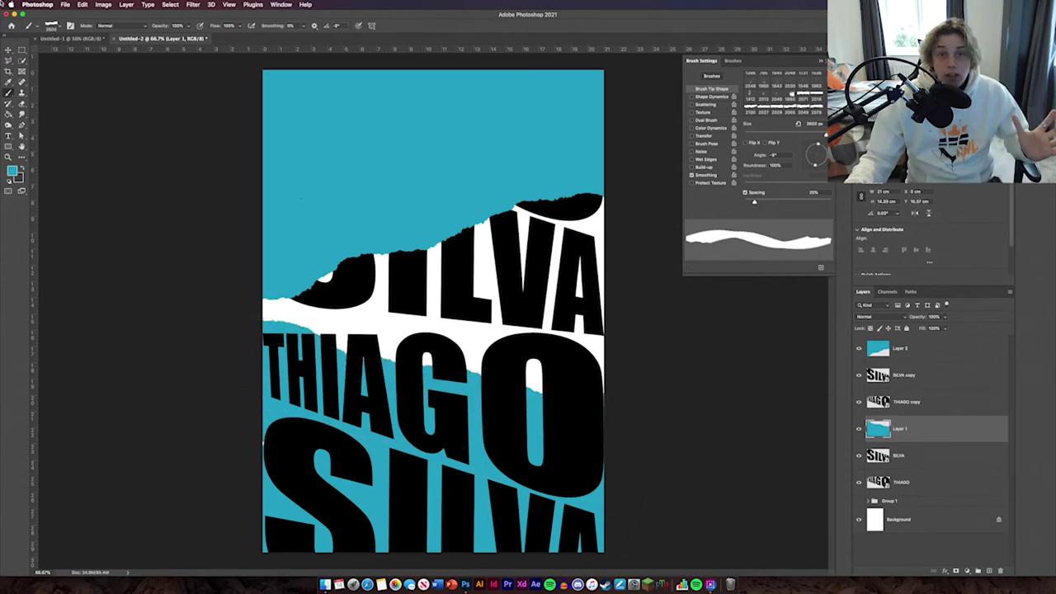
# - Clip the THIAGO copy and SILVA copy layers to the teal torn-paper shape on Layer 1
pyautogui.click(9, 50)
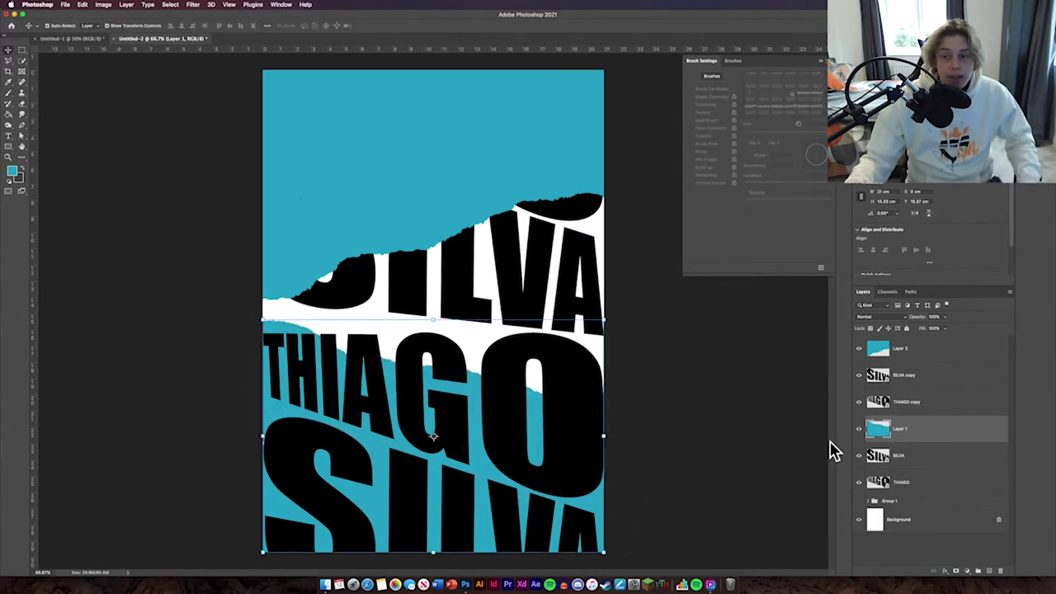
pyautogui.keyDown('super'); pyautogui.click(958, 436); pyautogui.keyUp('super')
pyautogui.click(938, 436)
pyautogui.click(936, 455)
pyautogui.click(931, 430)
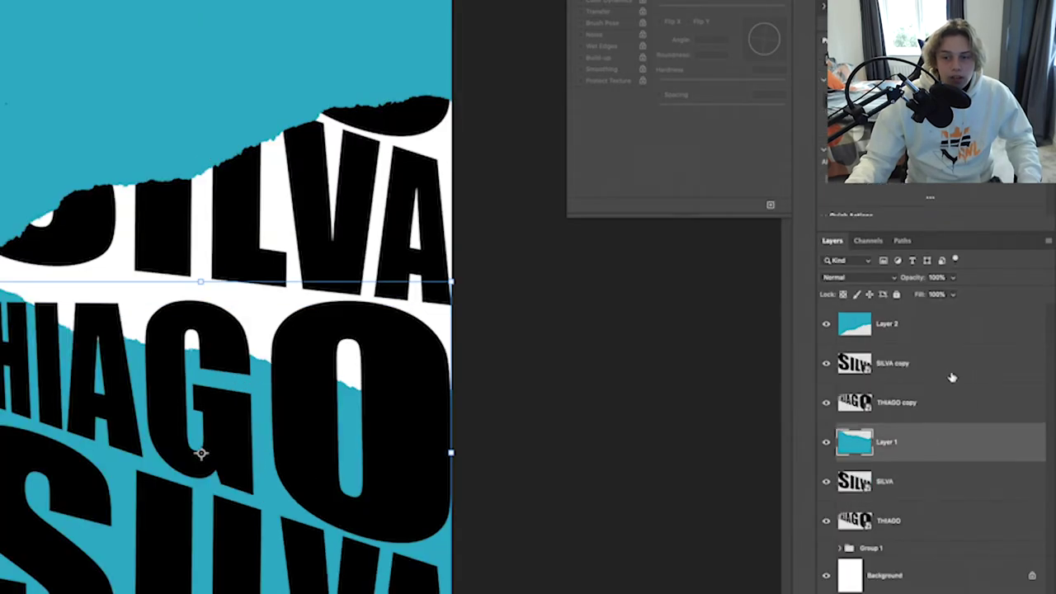
pyautogui.click(951, 373)
pyautogui.click(936, 420)
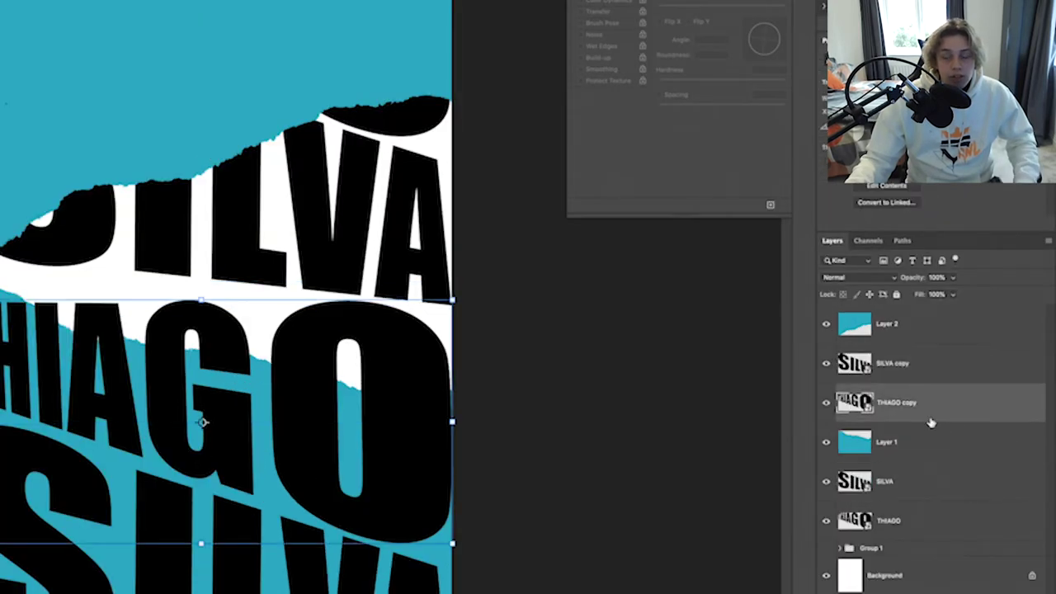
pyautogui.keyDown('alt'); pyautogui.click(935, 419); pyautogui.keyUp('alt')
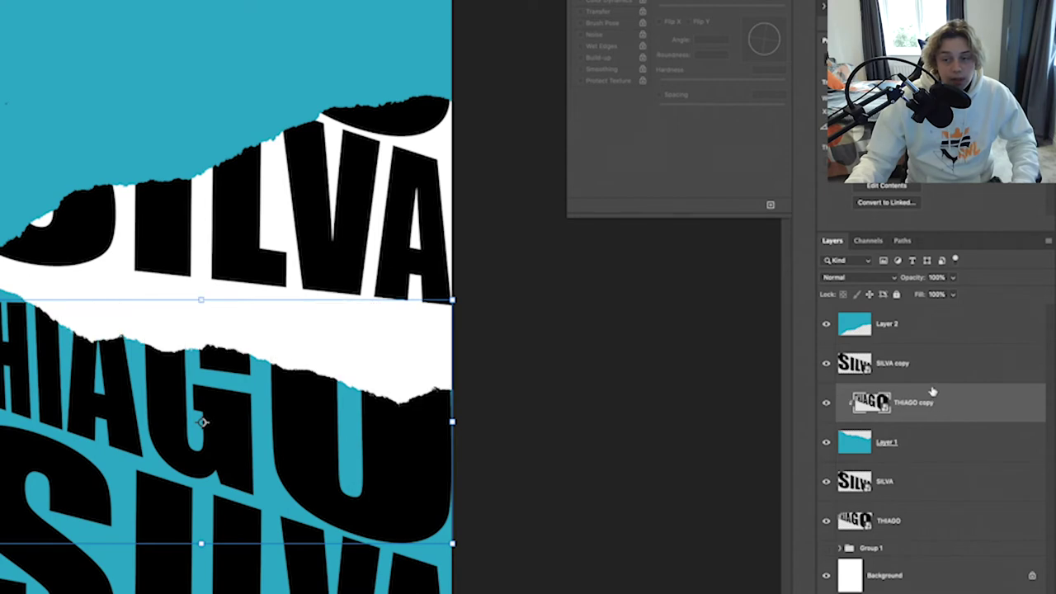
pyautogui.keyDown('alt'); pyautogui.click(937, 381); pyautogui.keyUp('alt')
pyautogui.click(499, 535)
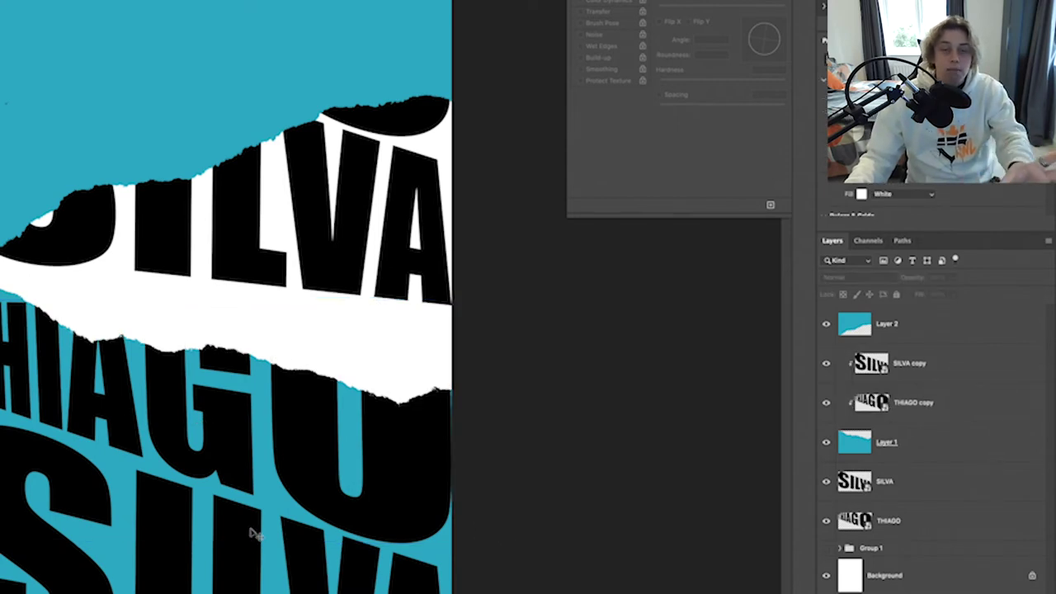
# - Move Layer 2 beneath the THIAGO layer and clip the upper THIAGO and SILVA lettering to it
pyautogui.moveTo(923, 324); pyautogui.dragTo(914, 483)
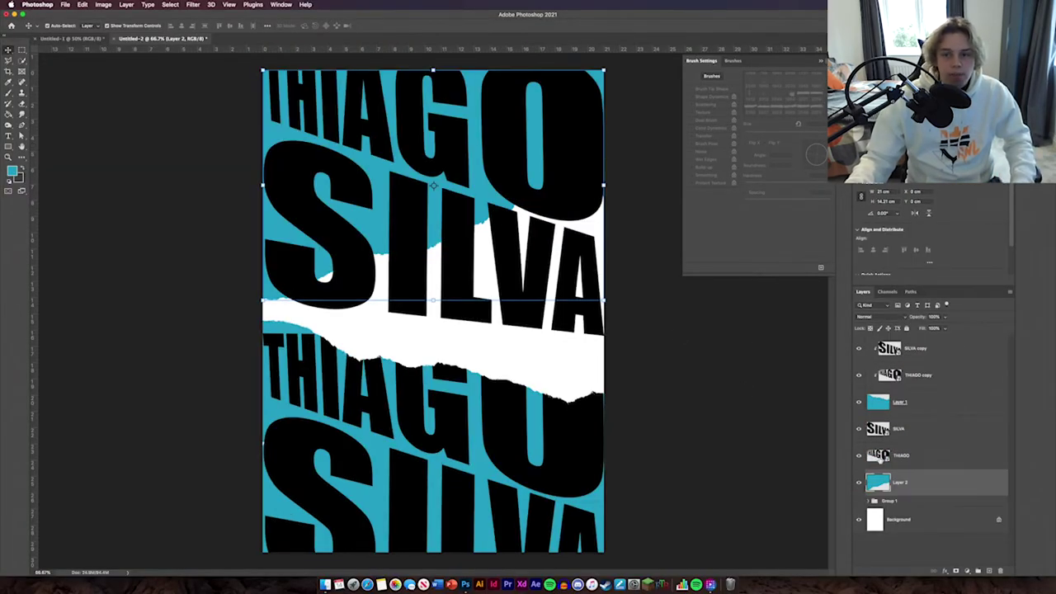
pyautogui.click(763, 455)
pyautogui.rightClick(931, 462)
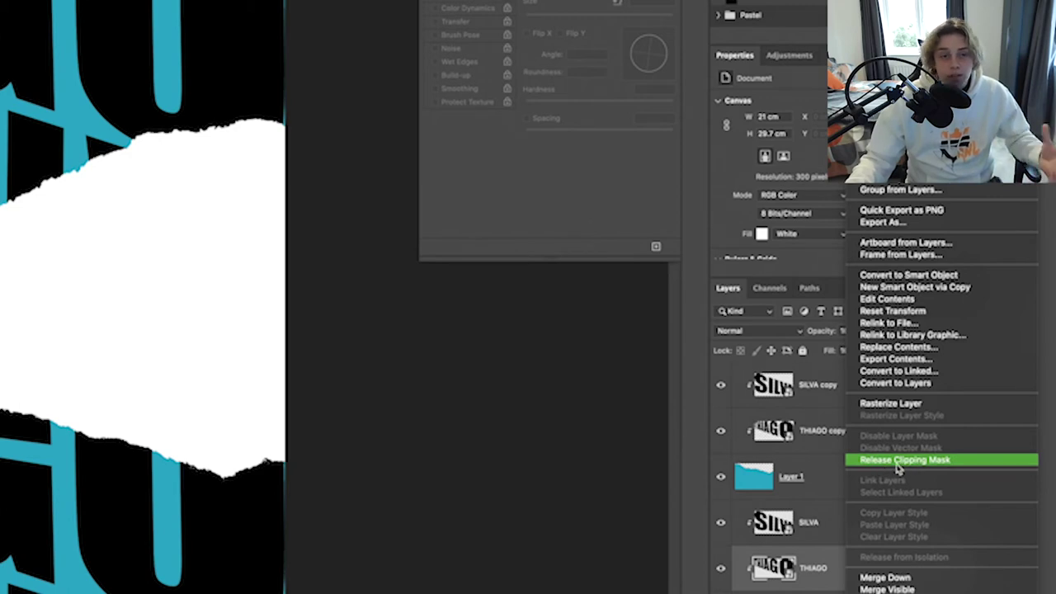
pyautogui.click(898, 469)
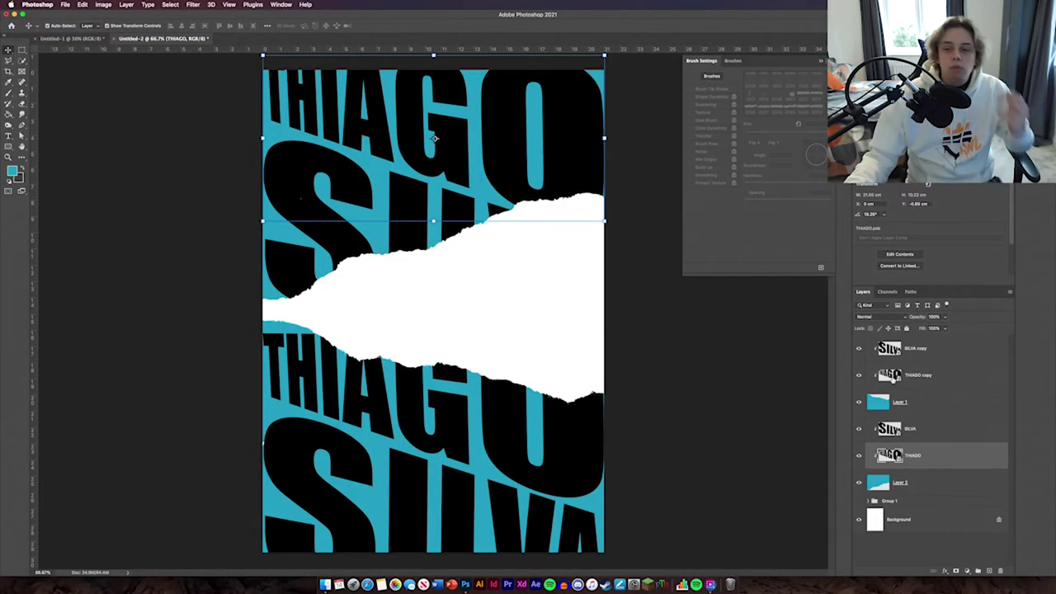
# - Show the red paper texture in Group 1, and group the upper and lower sets of clipped lettering with their teal shapes separately
pyautogui.click(858, 502)
pyautogui.click(672, 459)
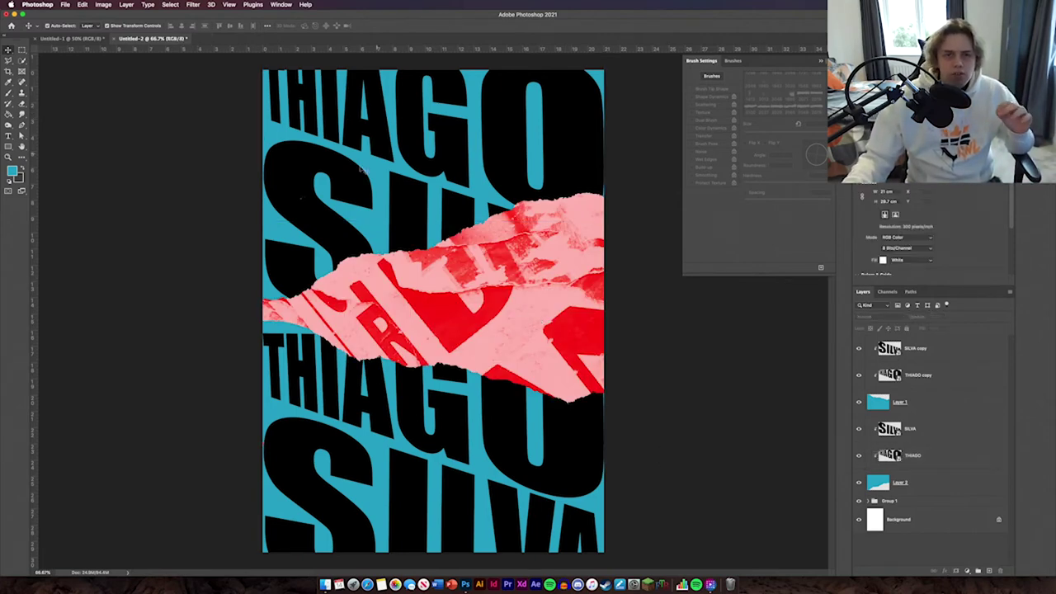
pyautogui.click(943, 481)
pyautogui.keyDown('shift'); pyautogui.click(923, 438); pyautogui.keyUp('shift')
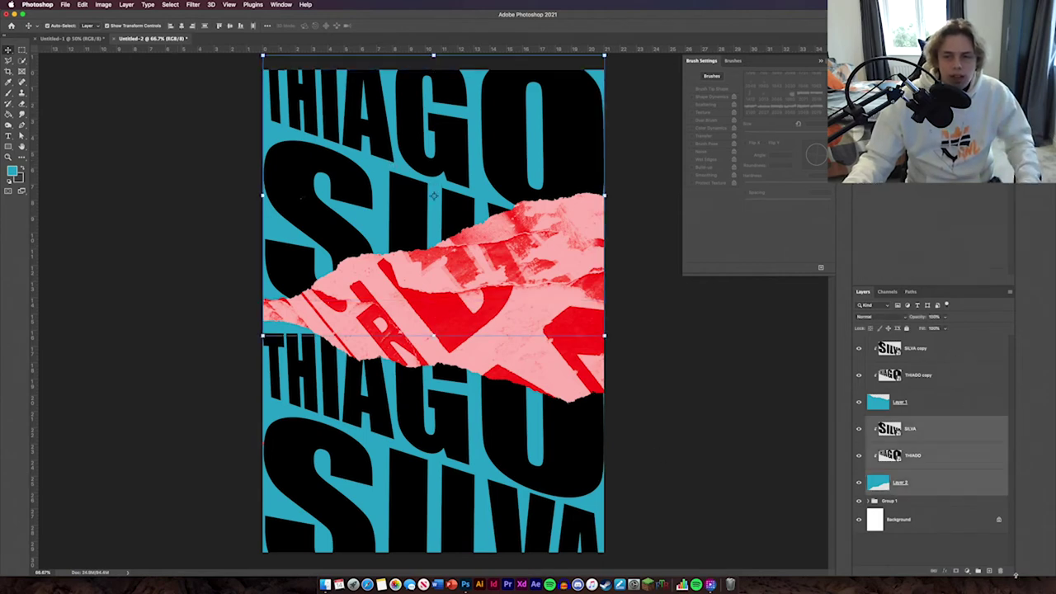
pyautogui.click(978, 571)
pyautogui.click(952, 406)
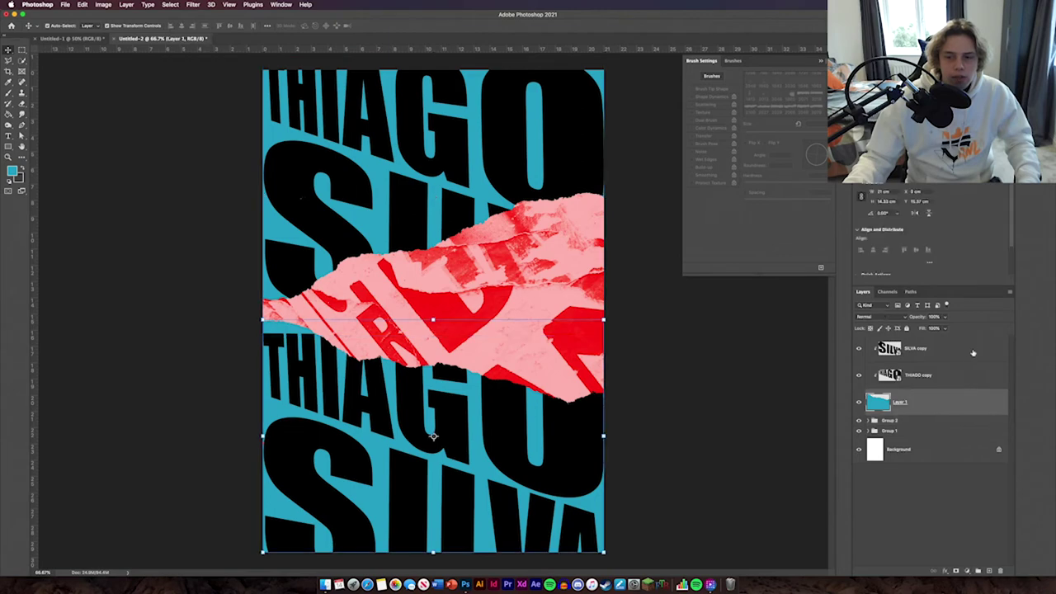
pyautogui.keyDown('shift'); pyautogui.click(974, 352); pyautogui.keyUp('shift')
pyautogui.click(978, 571)
# - Rename the upper lettering group "text top" and the lower lettering group "text bottom"
pyautogui.click(891, 352)
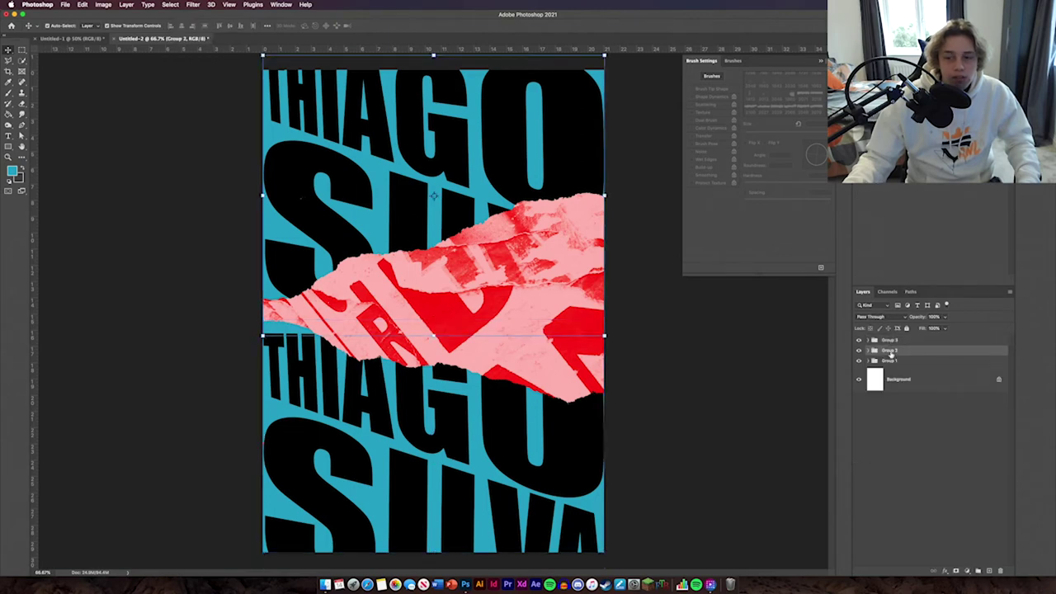
pyautogui.write('text top')
pyautogui.press('Return')
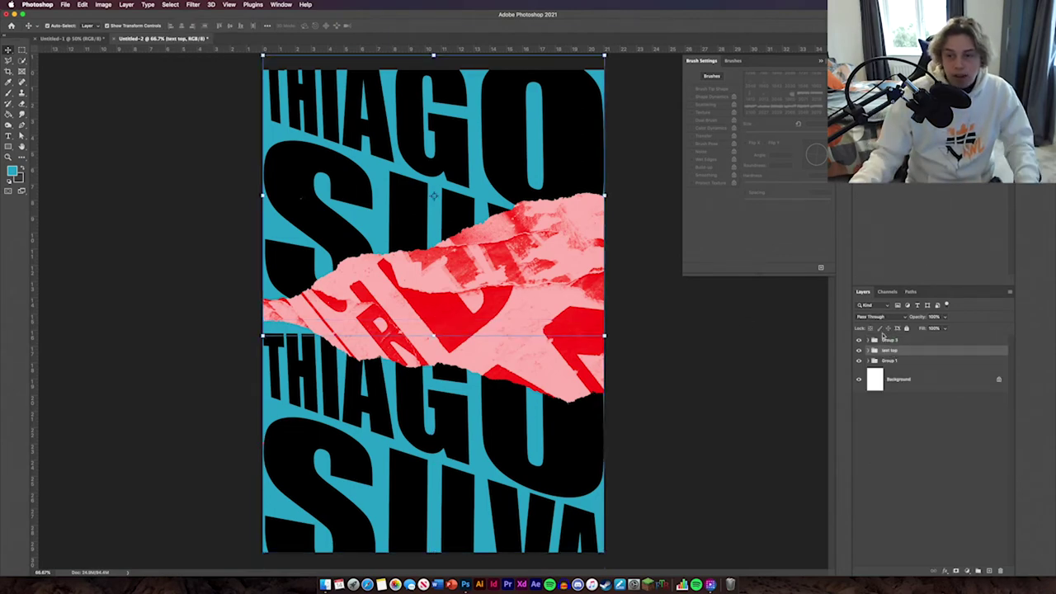
pyautogui.doubleClick(887, 339)
pyautogui.write('text bottom')
pyautogui.press('Return')
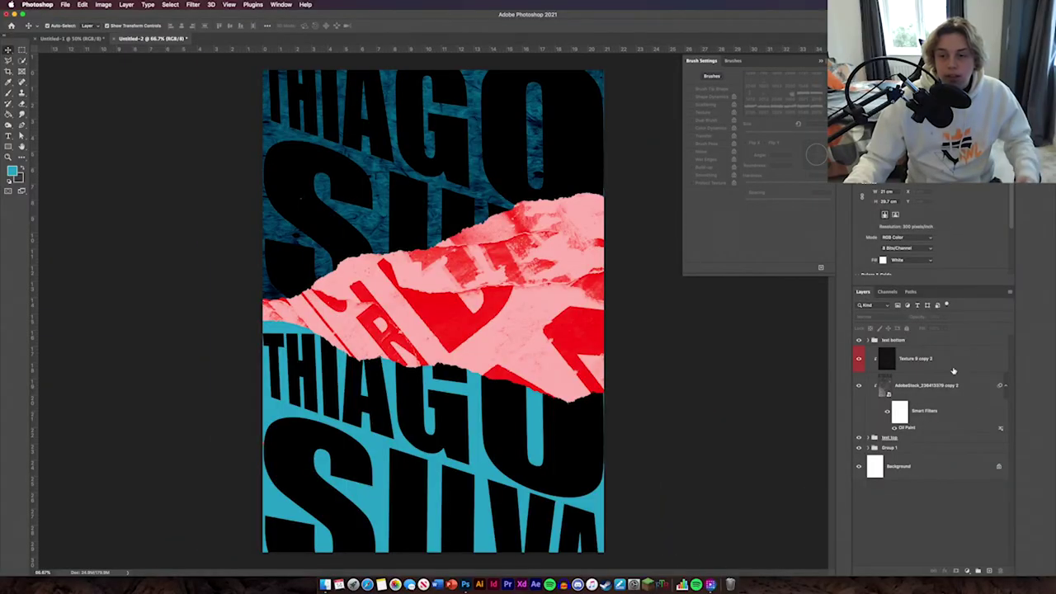
# - Duplicate the dark Texture layer together with the AdobeStock texture layer and move the duplicates into the text top group
pyautogui.click(954, 370)
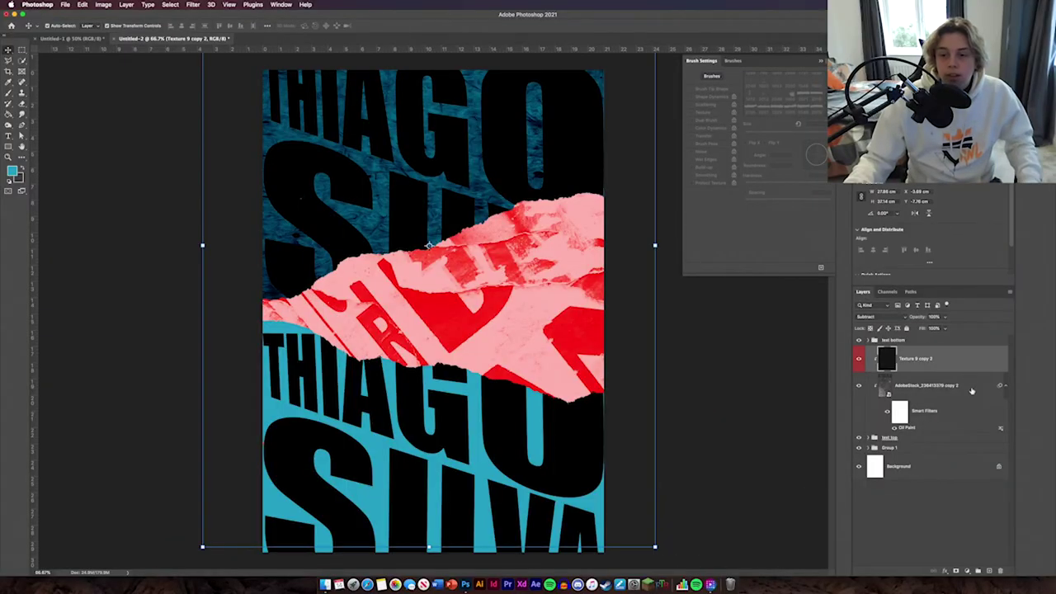
pyautogui.keyDown('shift'); pyautogui.click(952, 384); pyautogui.keyUp('shift')
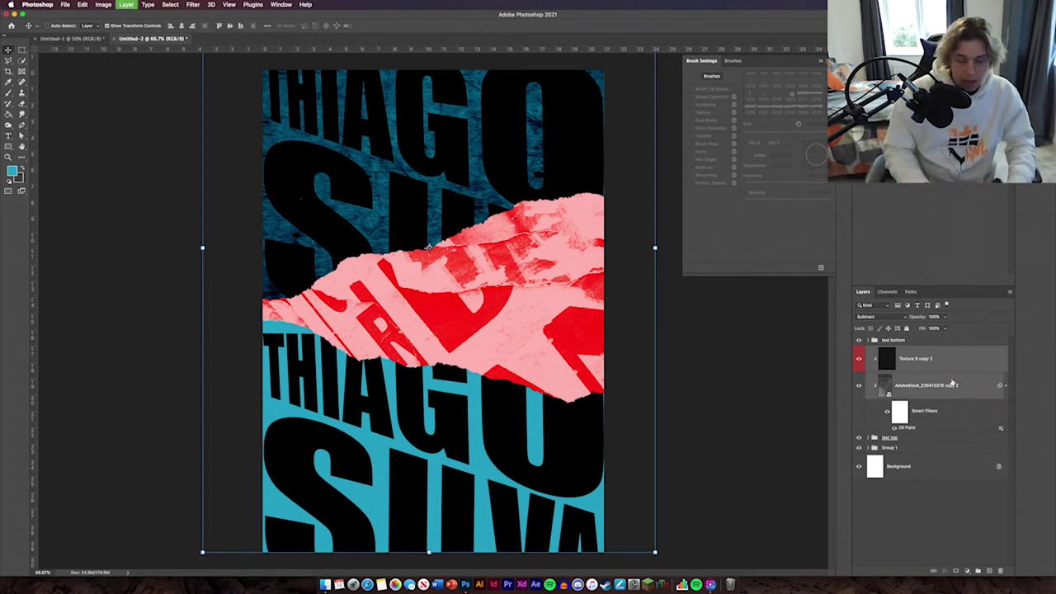
pyautogui.hotkey('ctrl', 'j')
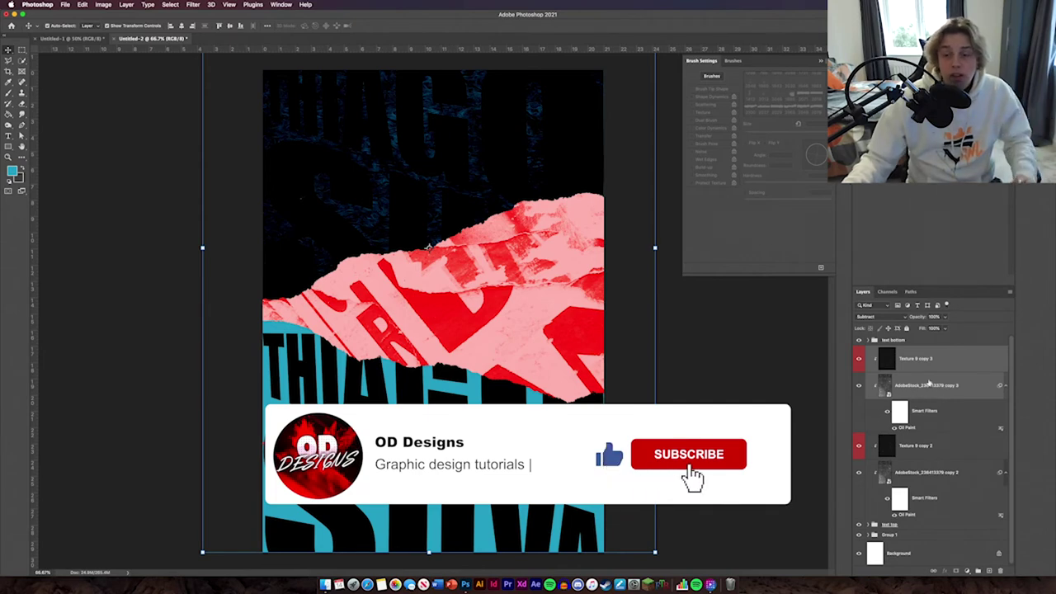
pyautogui.moveTo(966, 369); pyautogui.dragTo(943, 544)
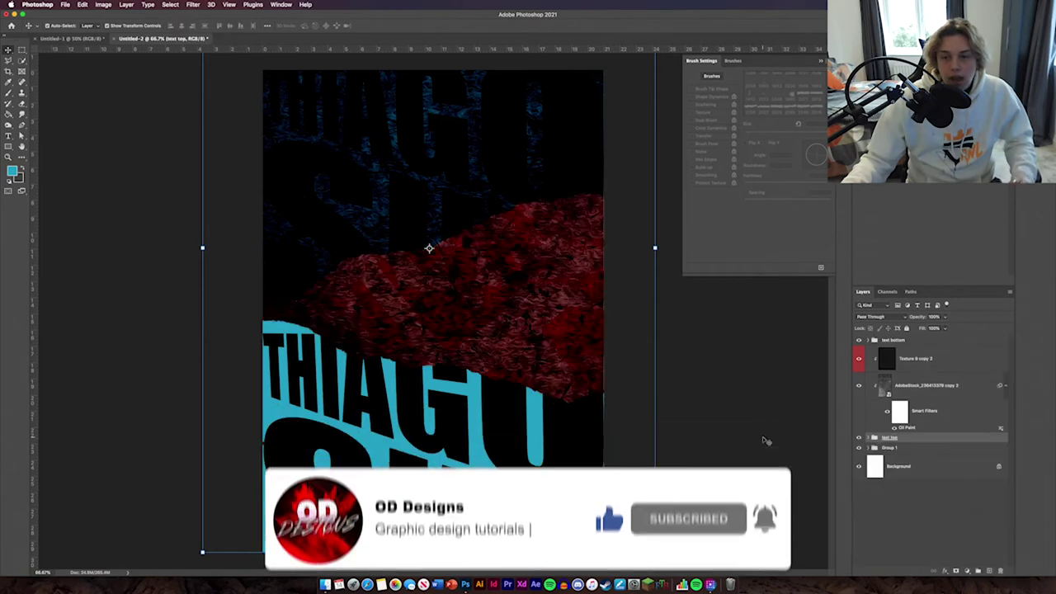
# - Move the original Texture and AdobeStock layers into the text bottom group, above its lettering
pyautogui.click(933, 355)
pyautogui.keyDown('shift'); pyautogui.click(961, 384); pyautogui.keyUp('shift')
pyautogui.moveTo(962, 387); pyautogui.dragTo(927, 342)
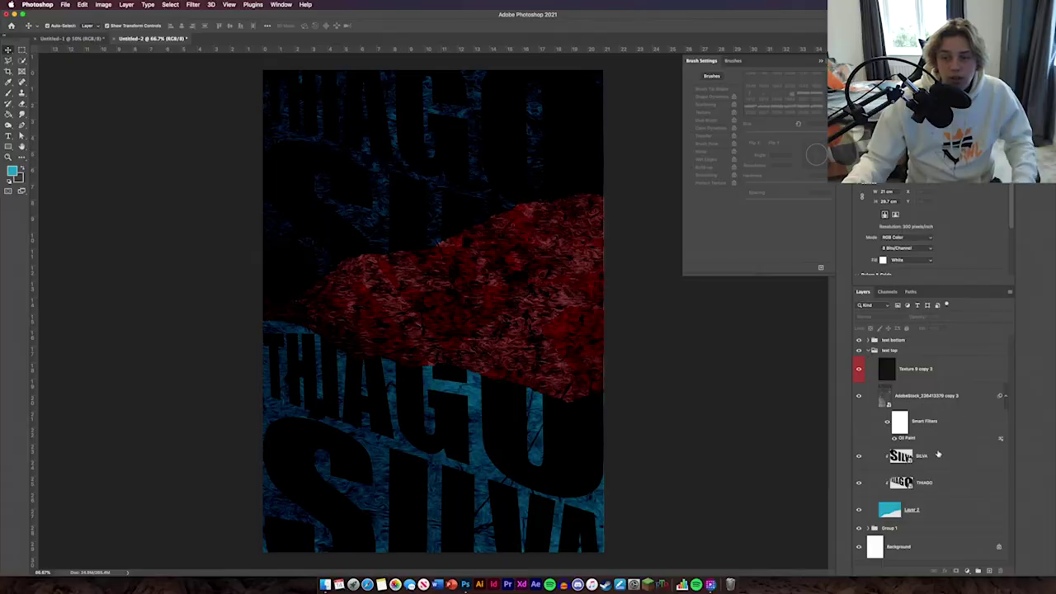
# - Clip the two texture layers in the text top and text bottom groups to the lettering and teal shape beneath them
pyautogui.keyDown('alt'); pyautogui.click(939, 441); pyautogui.keyUp('alt')
pyautogui.keyDown('alt'); pyautogui.click(927, 381); pyautogui.keyUp('alt')
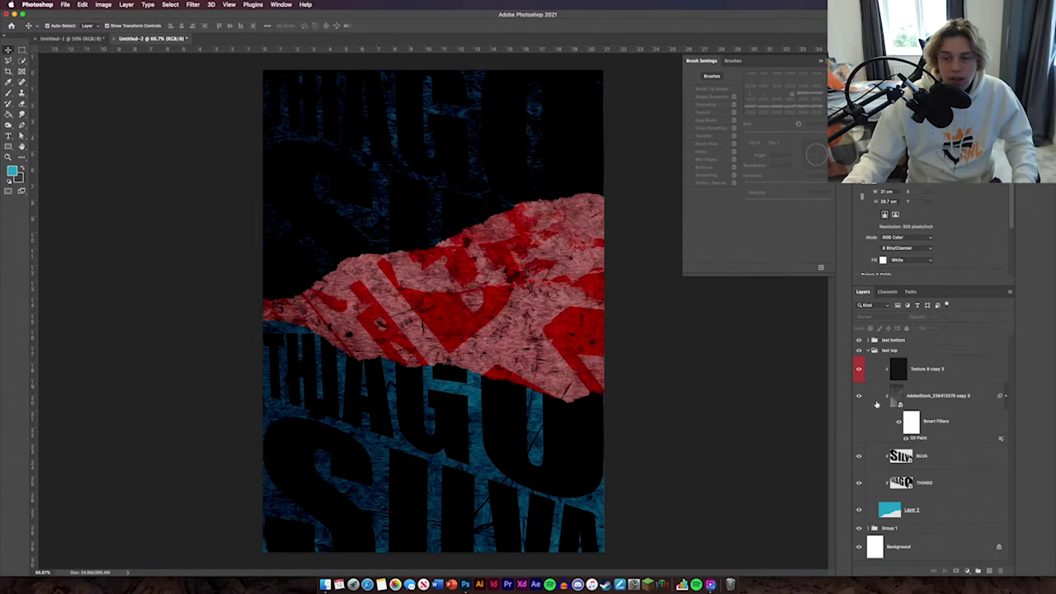
pyautogui.click(890, 341)
pyautogui.click(867, 340)
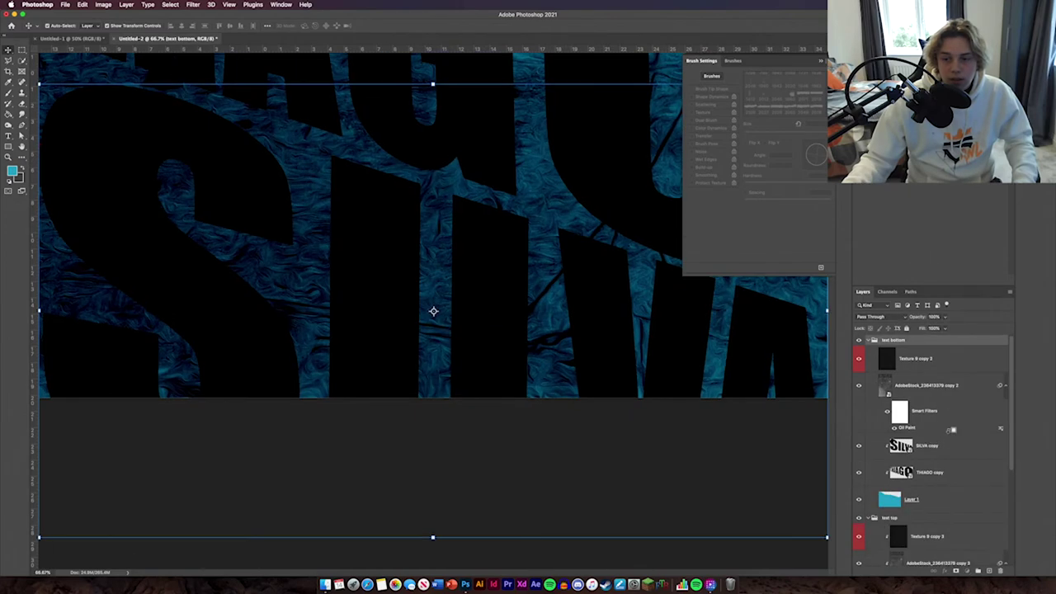
pyautogui.click(949, 437)
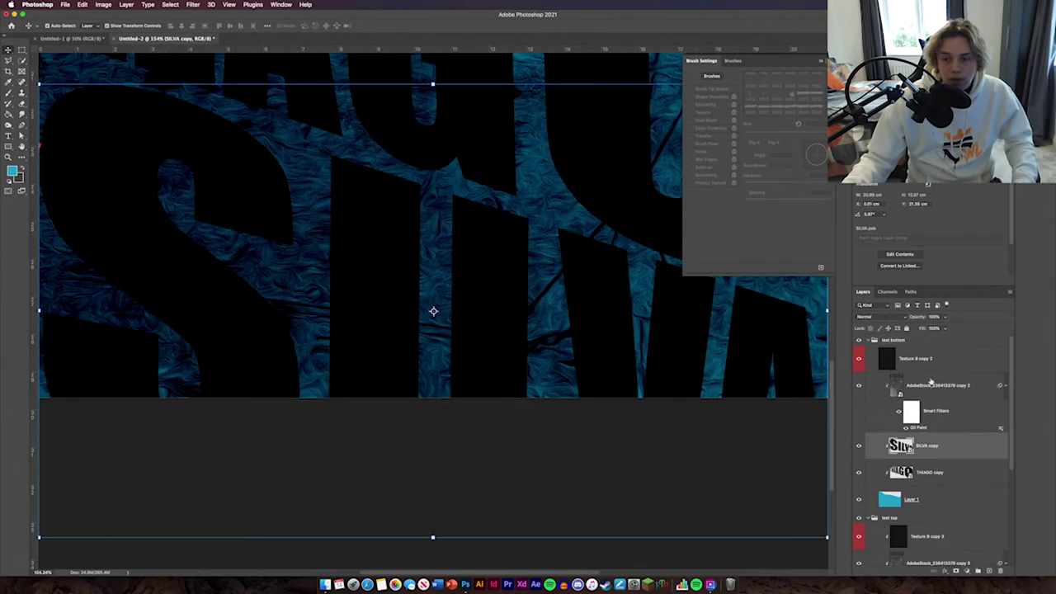
pyautogui.keyDown('alt'); pyautogui.click(930, 372); pyautogui.keyUp('alt')
pyautogui.press('super+minus')
pyautogui.press('super+minus')
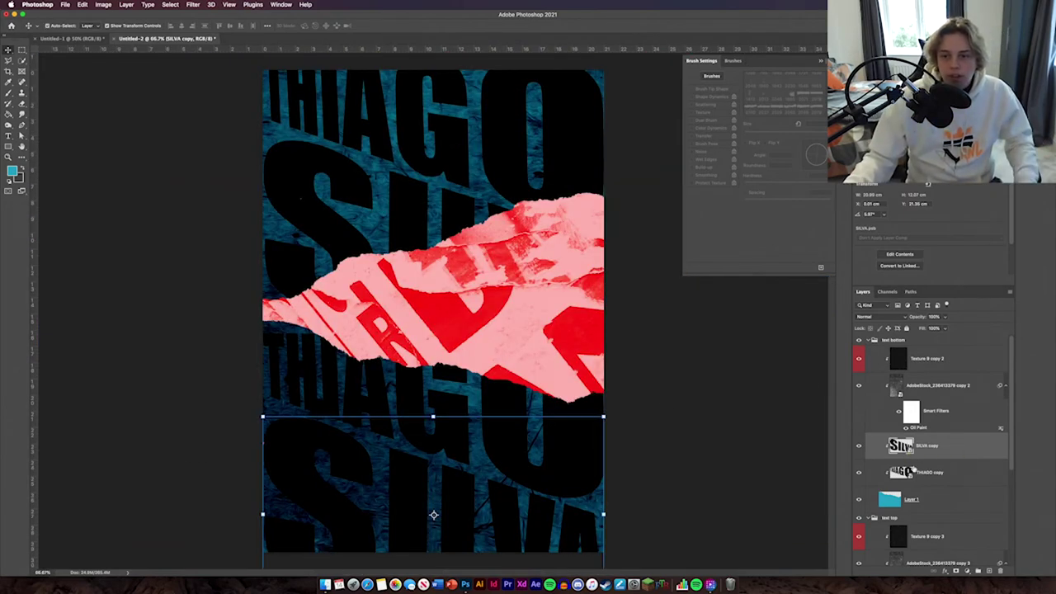
# - Apply a white Color Overlay to the SILVA copy and THIAGO copy layers in the text bottom group
pyautogui.scroll(-5, 914, 469)
pyautogui.scroll(2, 938, 383)
pyautogui.doubleClick(955, 382)
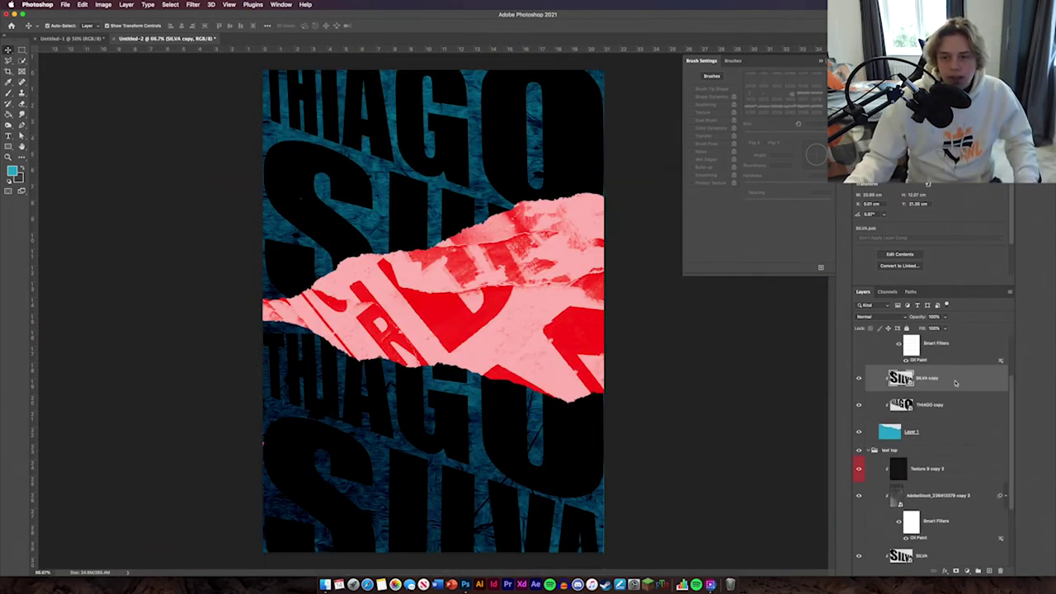
pyautogui.click(760, 254)
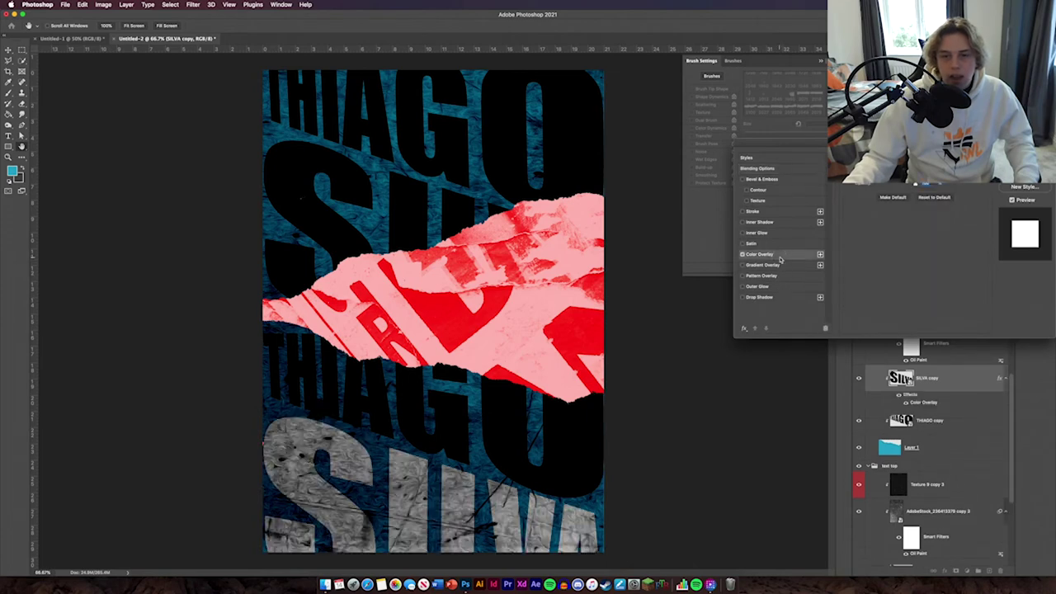
pyautogui.press('Return')
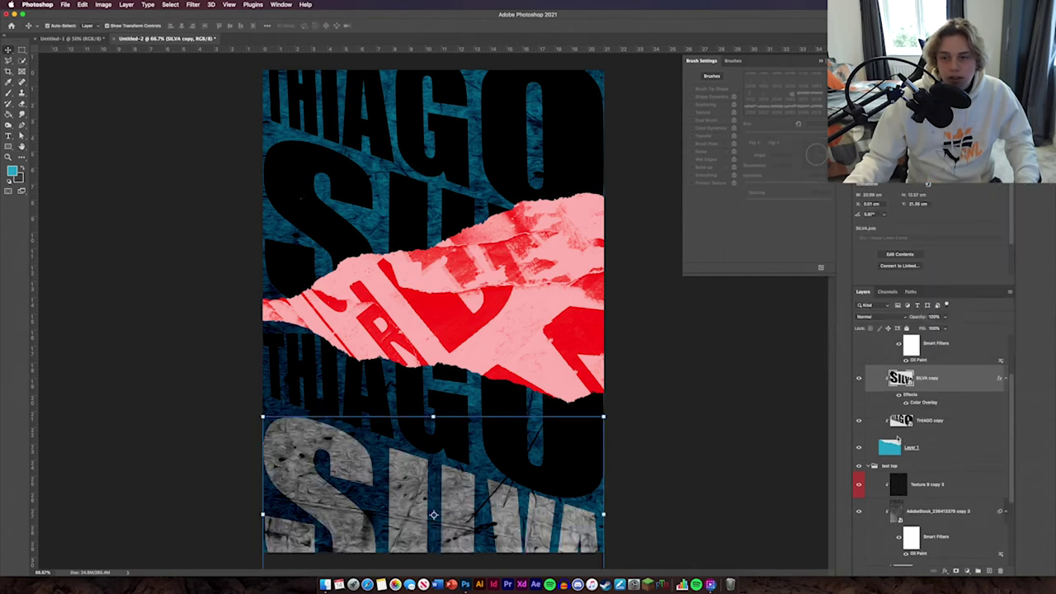
pyautogui.doubleClick(957, 421)
pyautogui.click(782, 257)
pyautogui.press('Return')
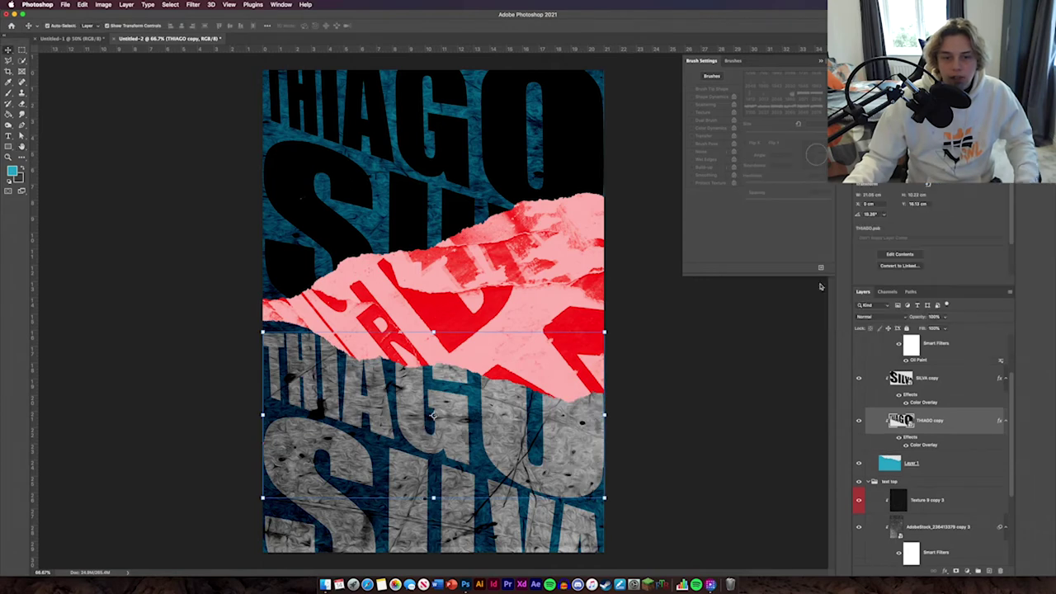
# - Apply a white Color Overlay to the SILVA and THIAGO layers in the text top group, and collapse both text groups
pyautogui.scroll(3, 880, 342)
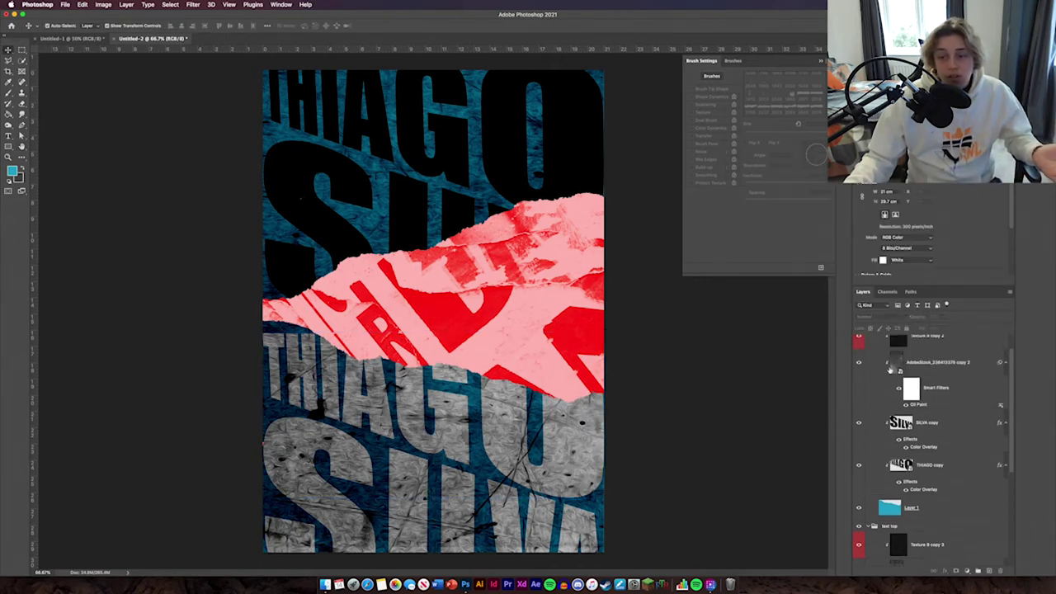
pyautogui.click(870, 341)
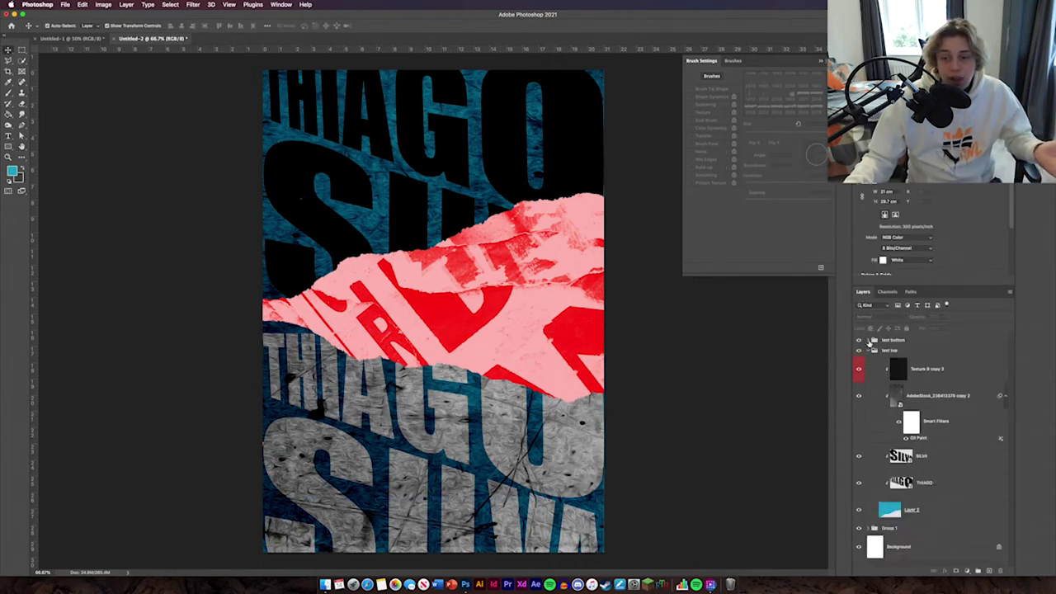
pyautogui.doubleClick(956, 462)
pyautogui.click(774, 254)
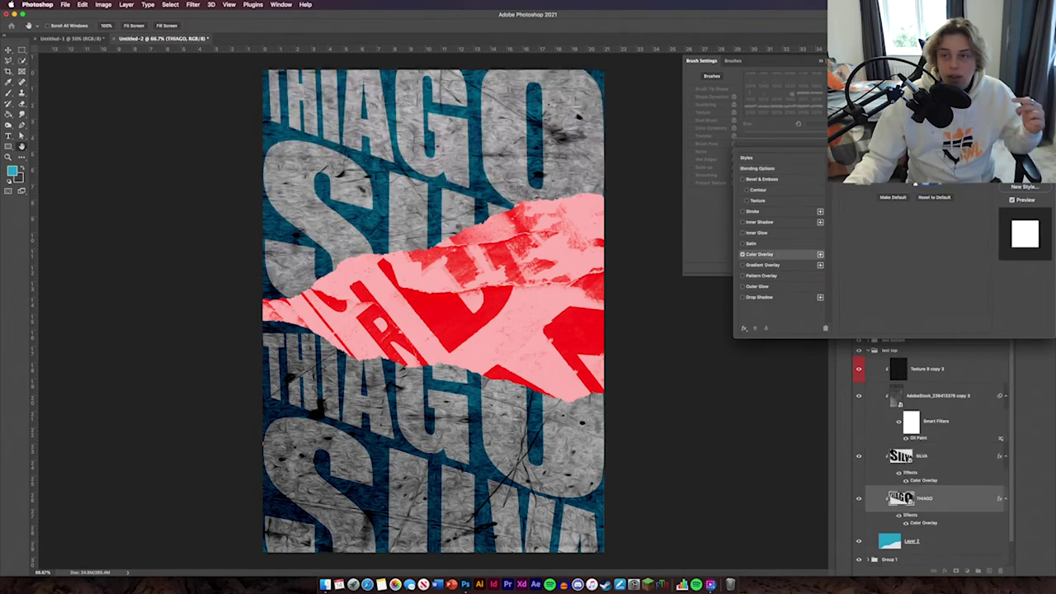
pyautogui.press('Return')
pyautogui.click(784, 415)
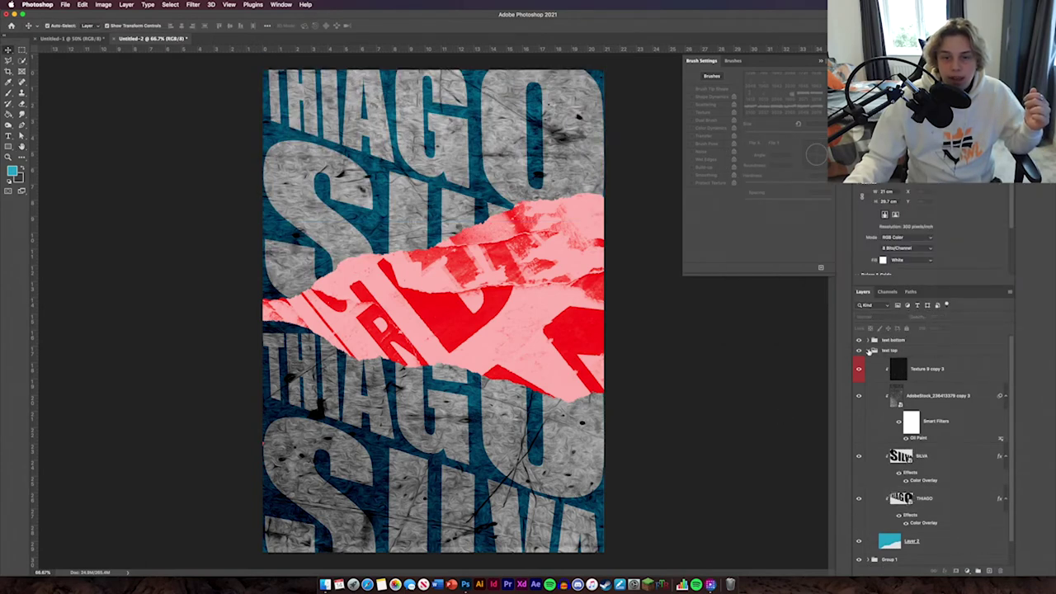
pyautogui.click(871, 351)
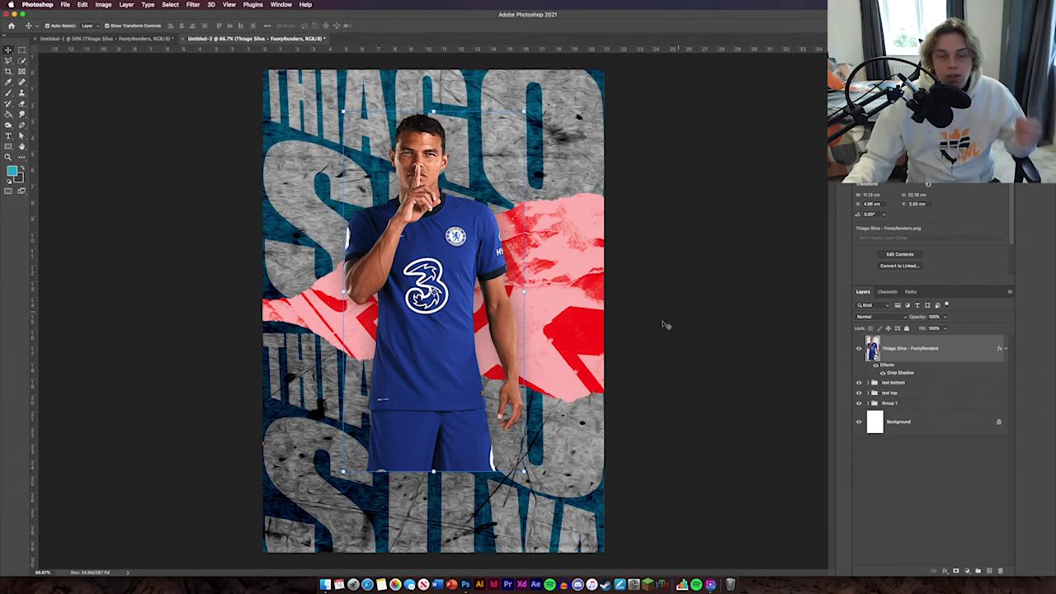
# - Place the Thiago Silva player render between the text bottom and text top groups and nudge it slightly upward on the poster
pyautogui.moveTo(954, 361)
pyautogui.mouseDown()
pyautogui.moveTo(954, 388)
pyautogui.moveTo(915, 399)
pyautogui.moveTo(939, 349)
pyautogui.mouseUp()
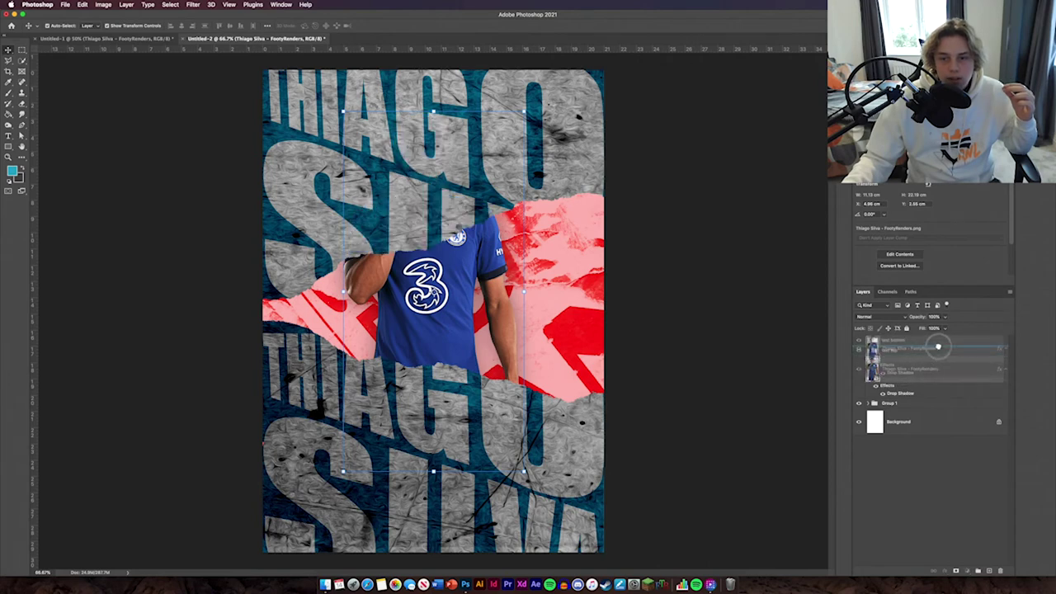
pyautogui.moveTo(435, 260); pyautogui.dragTo(437, 250)
pyautogui.click(724, 317)
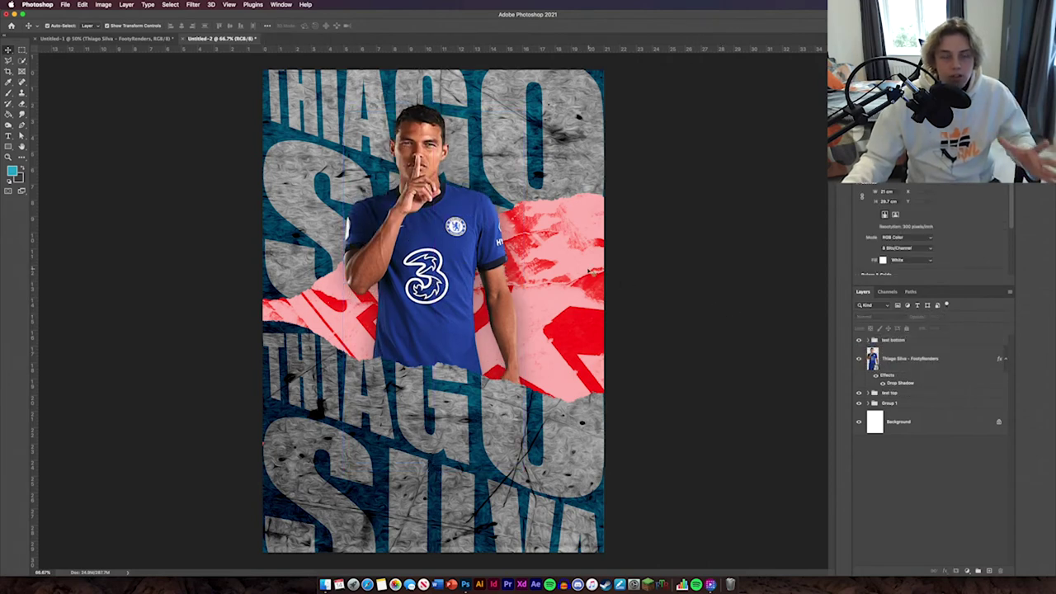
pyautogui.click(930, 396)
pyautogui.press('super+t')
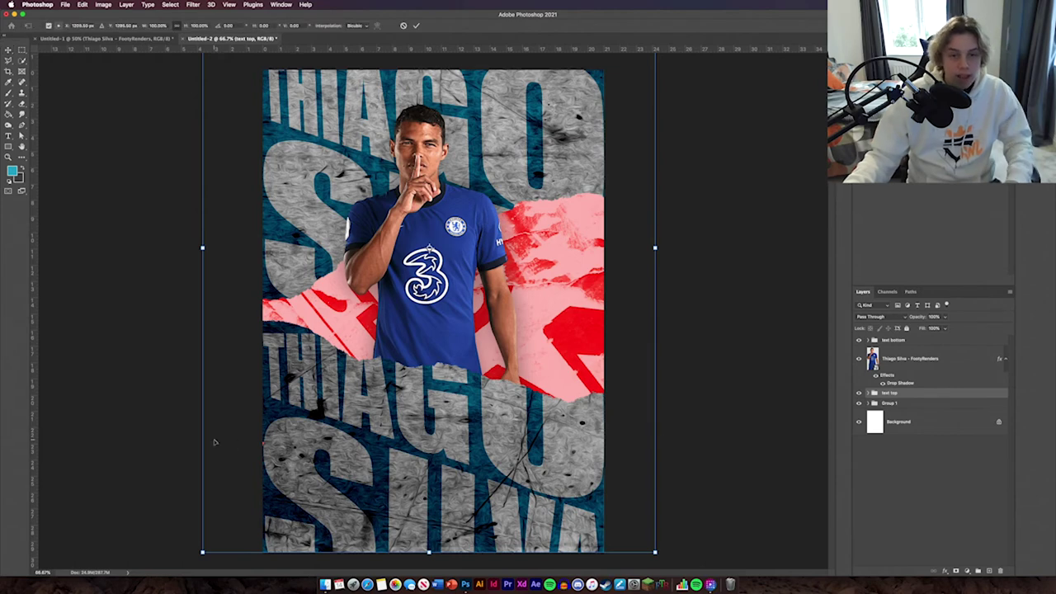
pyautogui.press('Return')
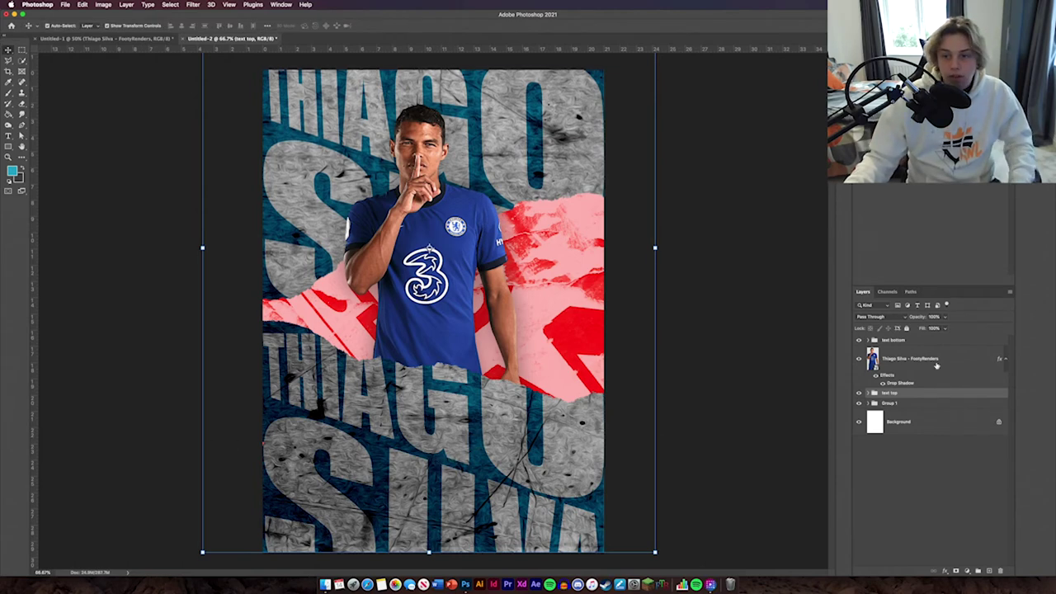
# - Move the text bottom group slightly down so more of the player and red background shows above it
pyautogui.click(930, 343)
pyautogui.press('super+t')
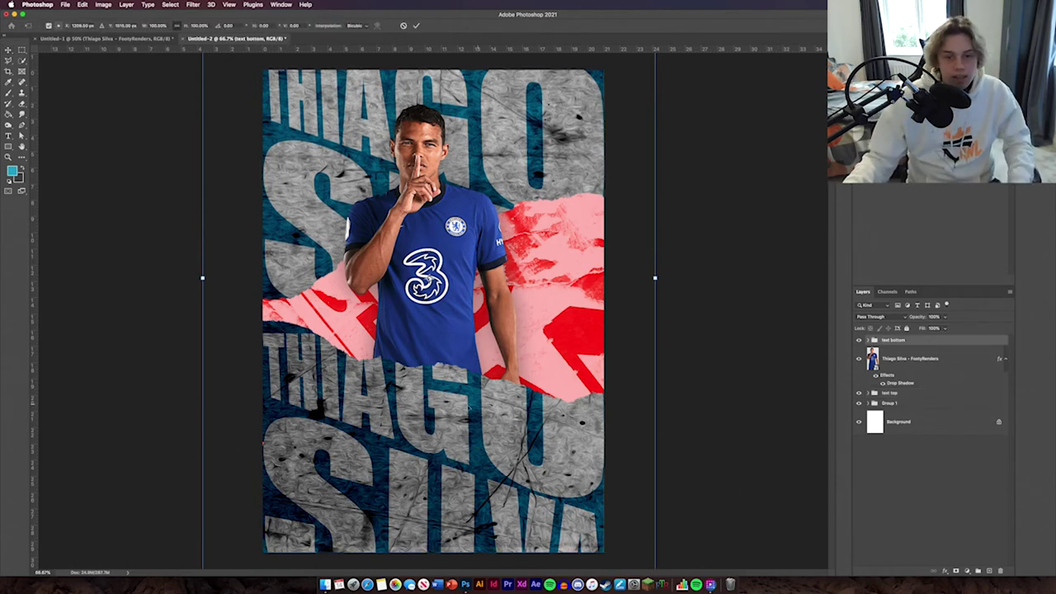
pyautogui.moveTo(453, 409); pyautogui.dragTo(455, 426)
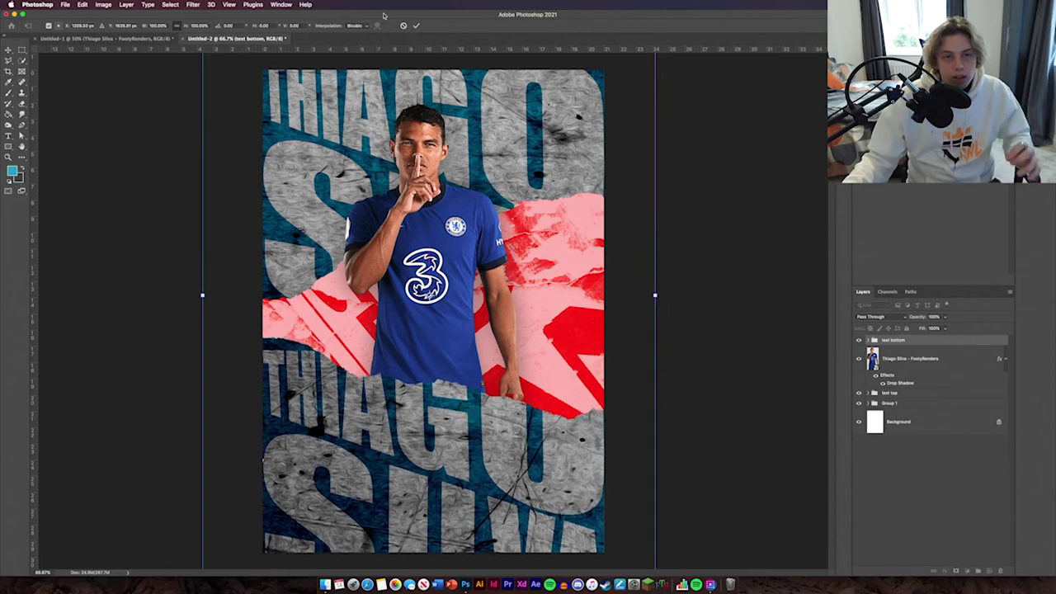
pyautogui.click(416, 25)
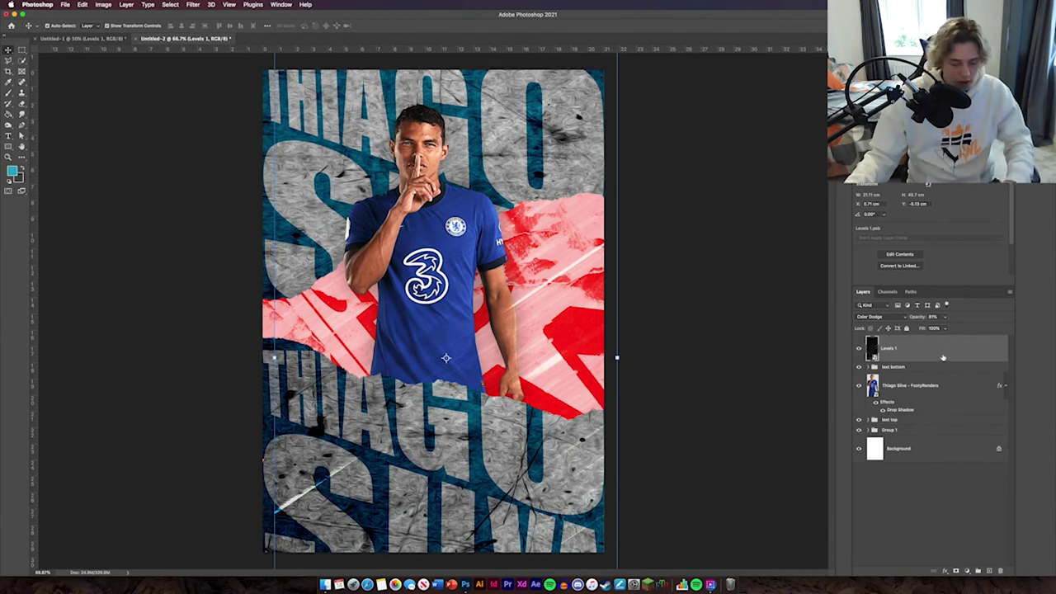
# - Shift the Levels 1 light-streak layer sideways so it spans the full width of the poster, and deselect it
pyautogui.hotkey('ctrl', 't')
pyautogui.moveTo(567, 294); pyautogui.dragTo(556, 295)
pyautogui.click(387, 24)
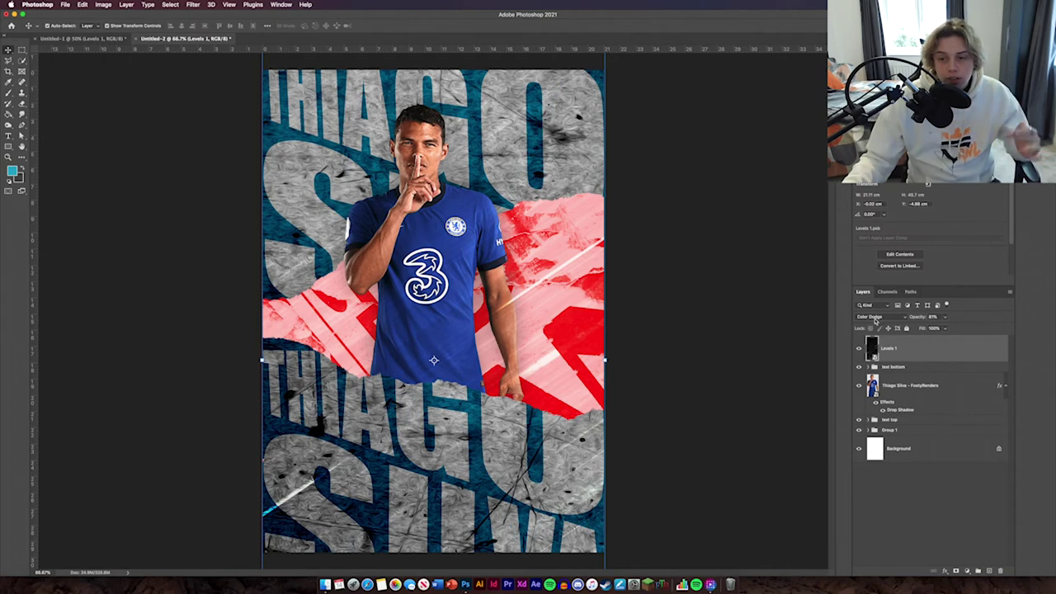
pyautogui.click(730, 339)
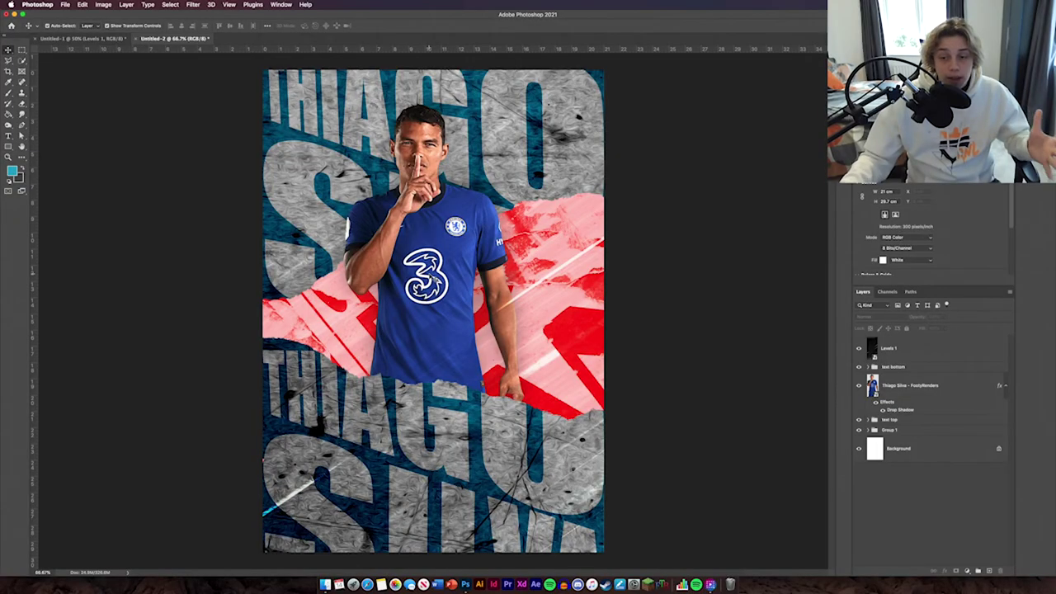
# - Add a new layer between the text top group and the player, and choose the Soft Round brush with red as the colour
pyautogui.click(928, 419)
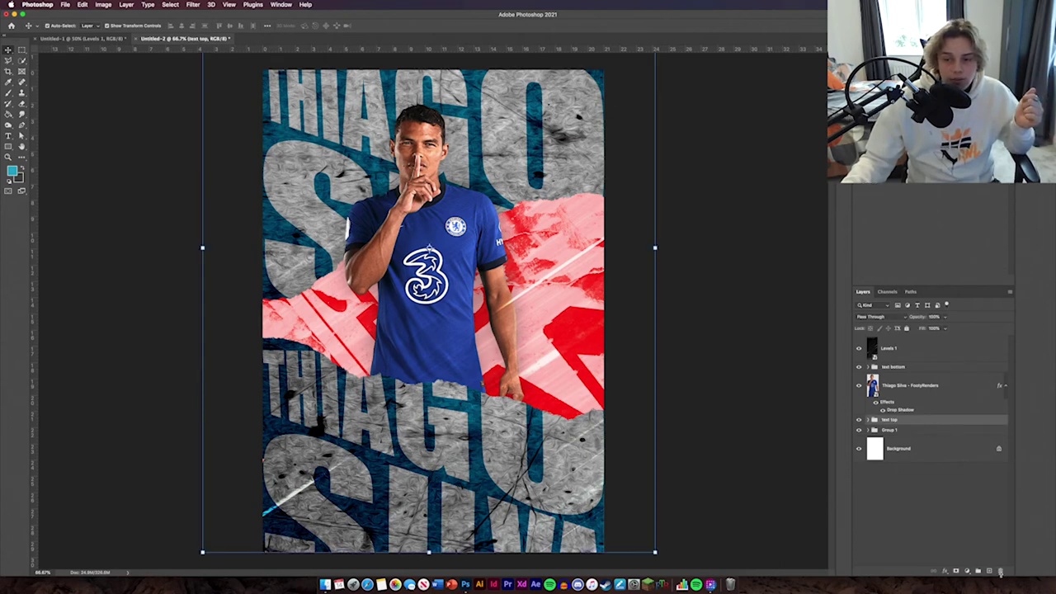
pyautogui.click(989, 571)
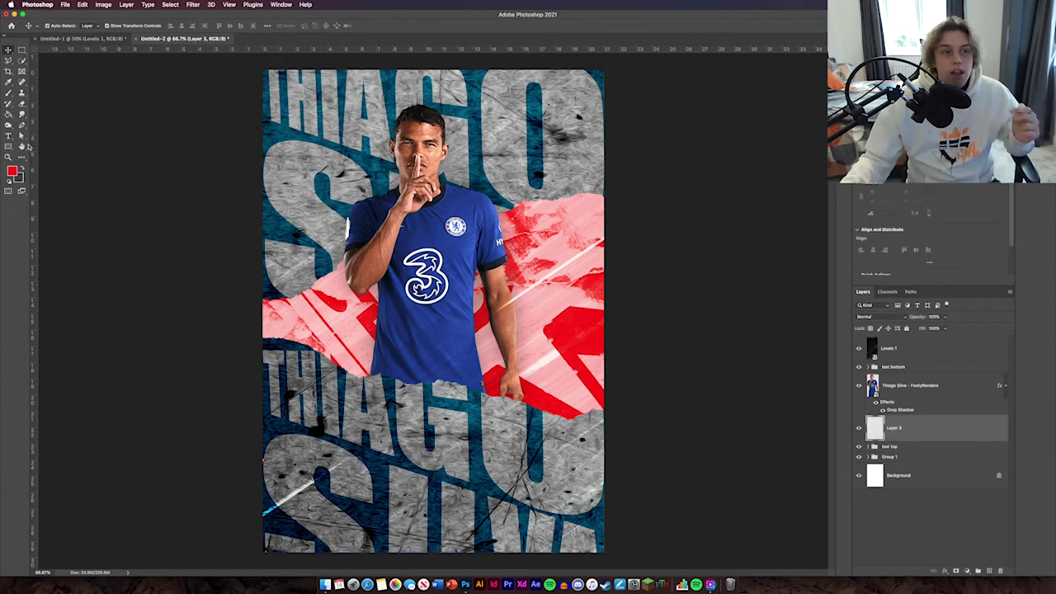
pyautogui.click(10, 93)
pyautogui.click(56, 25)
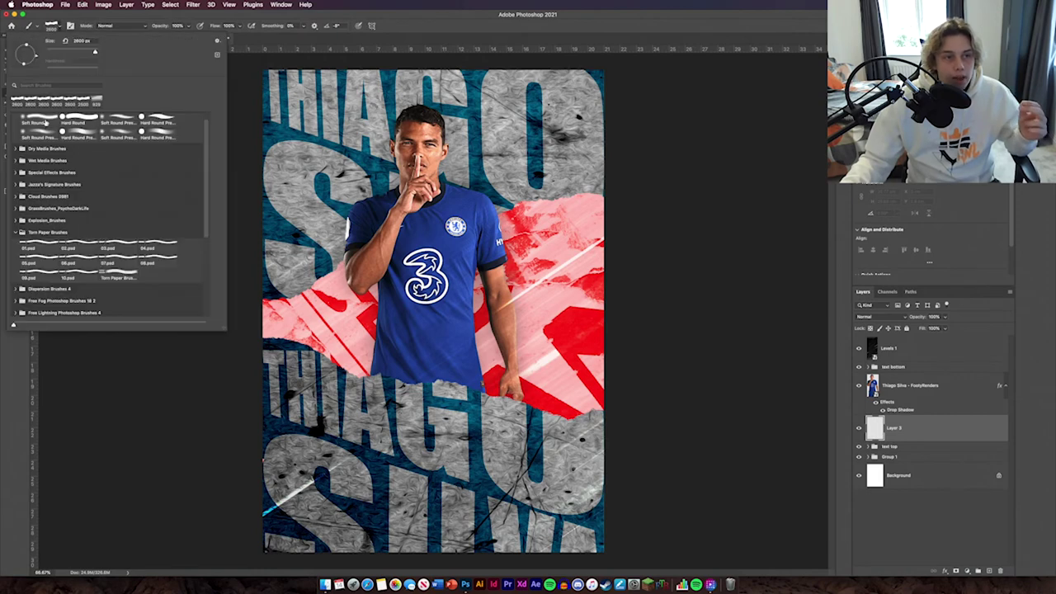
pyautogui.click(46, 122)
pyautogui.click(57, 28)
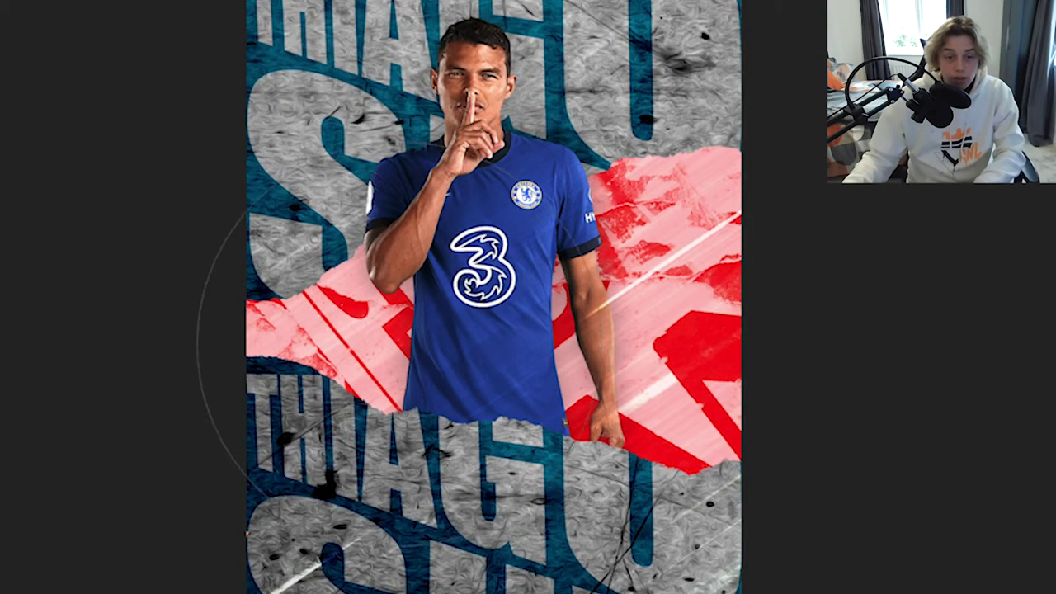
# - Shrink the brush and paint a soft red glow behind the player on the new layer
pyautogui.press('[')
pyautogui.press('[')
pyautogui.press('[')
pyautogui.press('[')
pyautogui.press('[')
pyautogui.press('[')
pyautogui.press('[')
pyautogui.press('[')
pyautogui.press('[')
pyautogui.press('[')
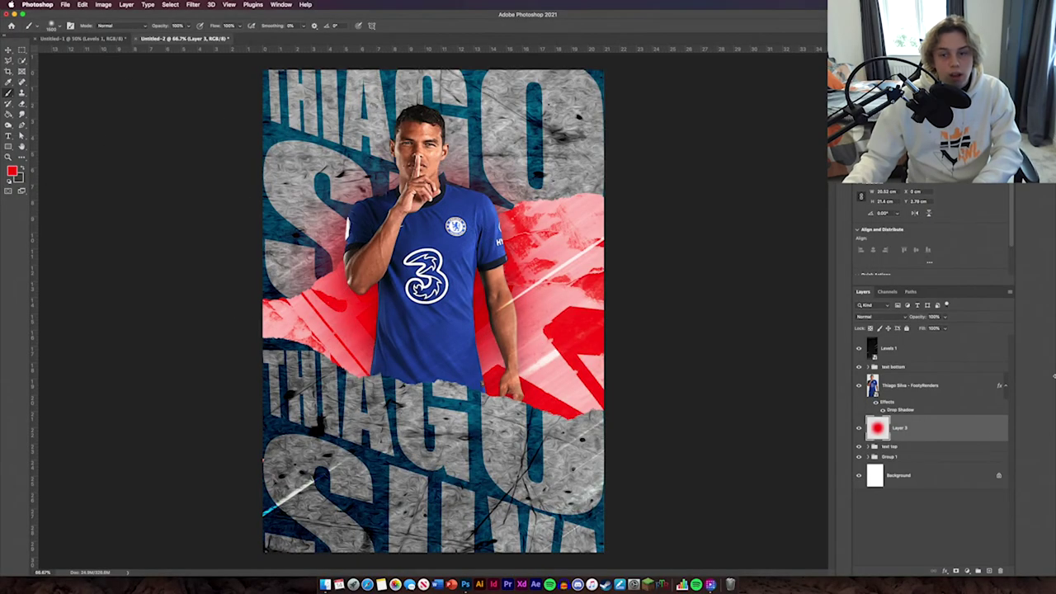
# - Set the red glow layer's blend mode to Screen and deselect the layer
pyautogui.click(897, 316)
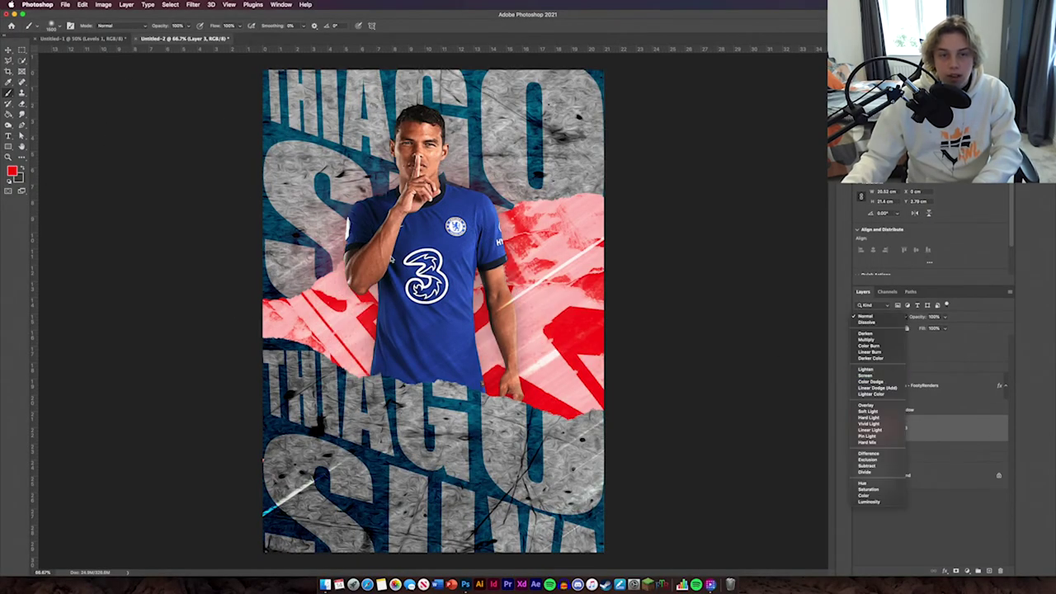
pyautogui.click(871, 379)
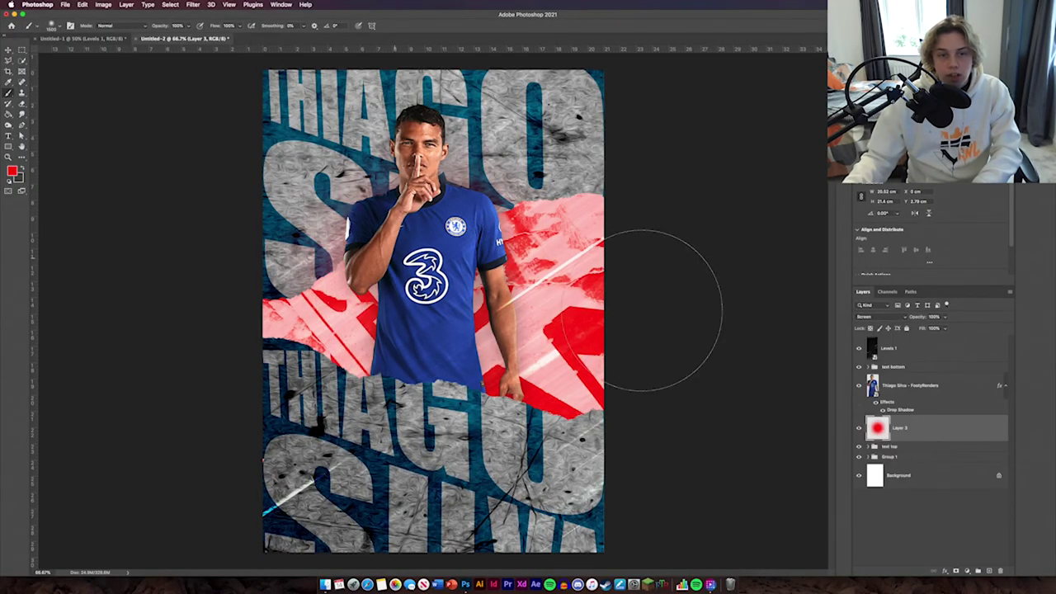
pyautogui.click(9, 50)
pyautogui.click(665, 293)
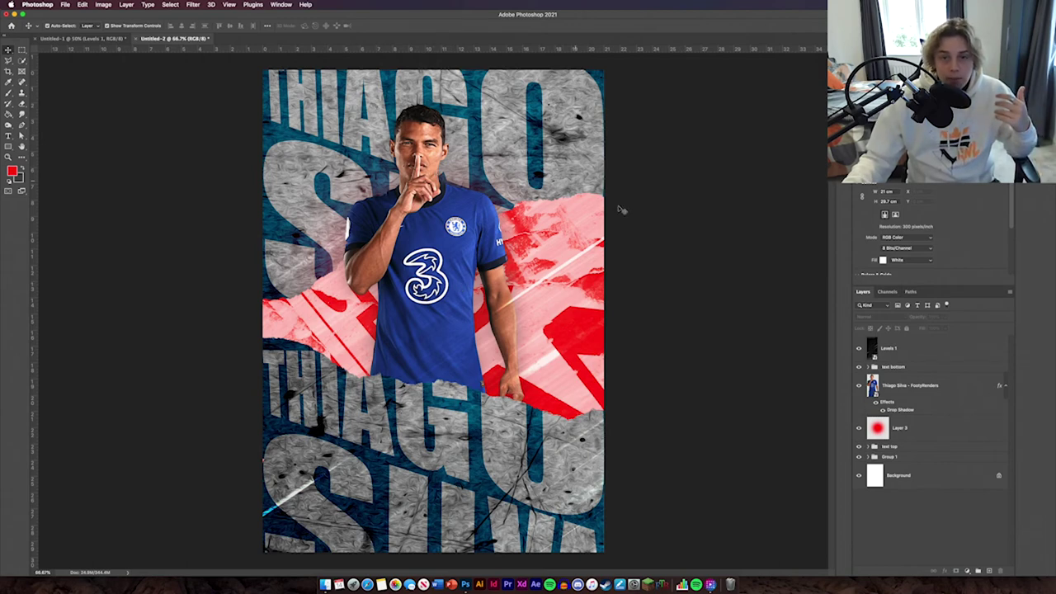
# - Add a new layer above Levels 1 and choose brush 31 from Free Painter Photoshop Brushes 3, with white as the colour
pyautogui.click(434, 360)
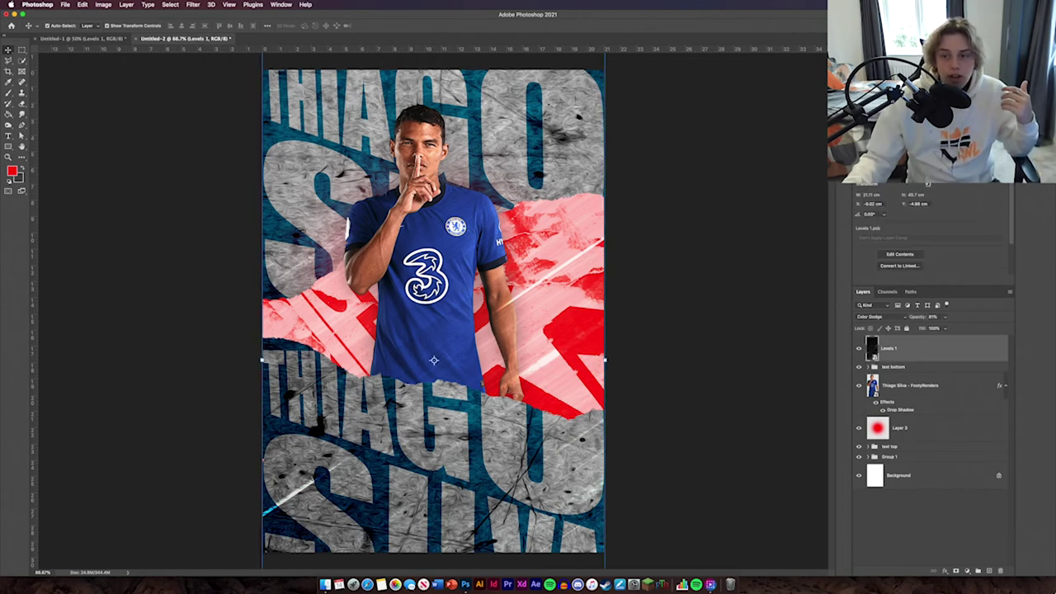
pyautogui.click(995, 570)
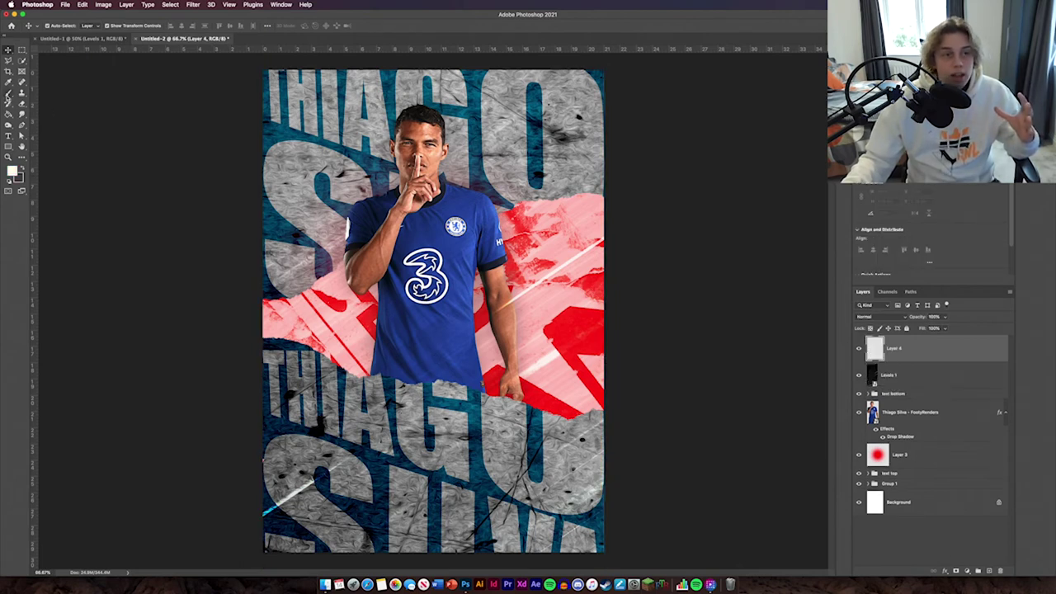
pyautogui.click(9, 95)
pyautogui.click(58, 27)
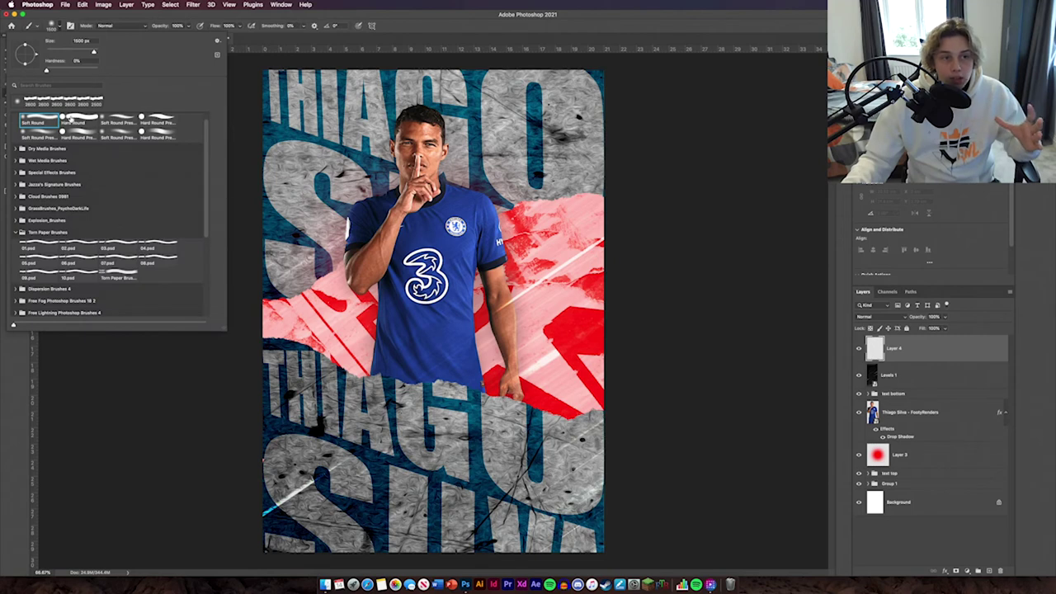
pyautogui.scroll(-5, 33, 227)
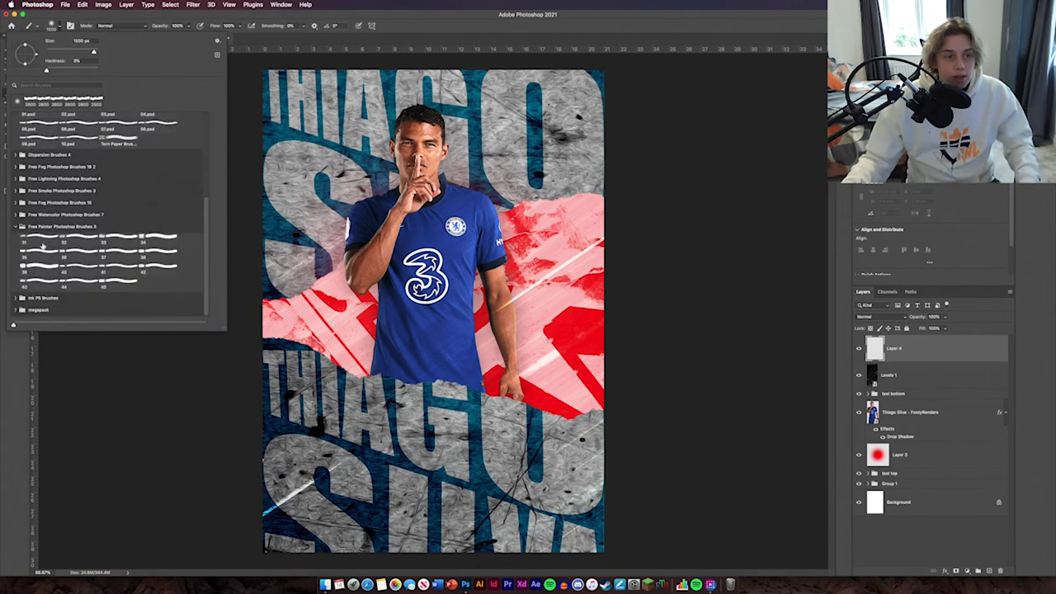
pyautogui.click(21, 216)
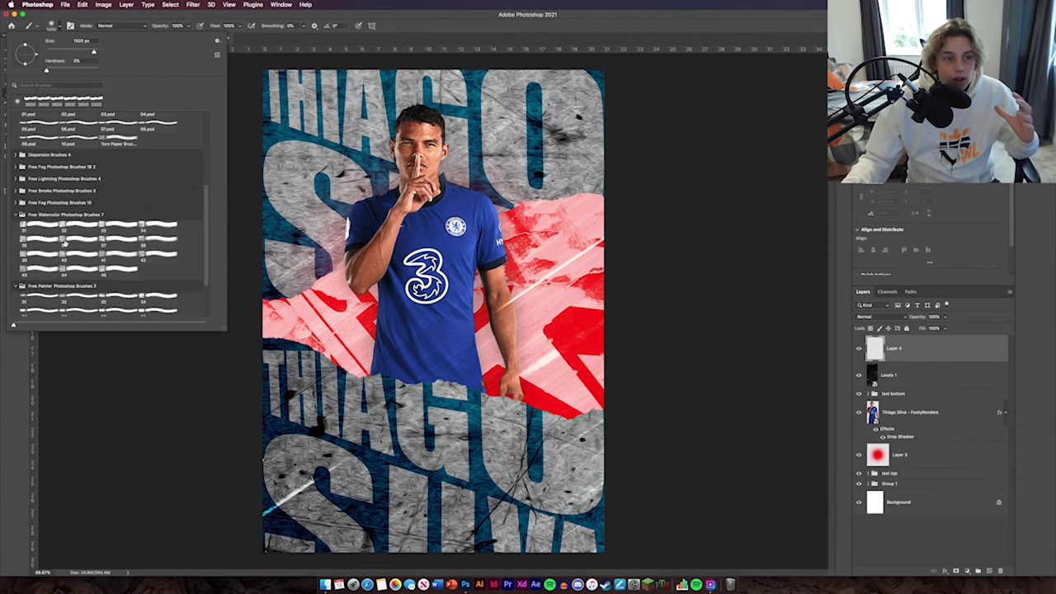
pyautogui.click(83, 245)
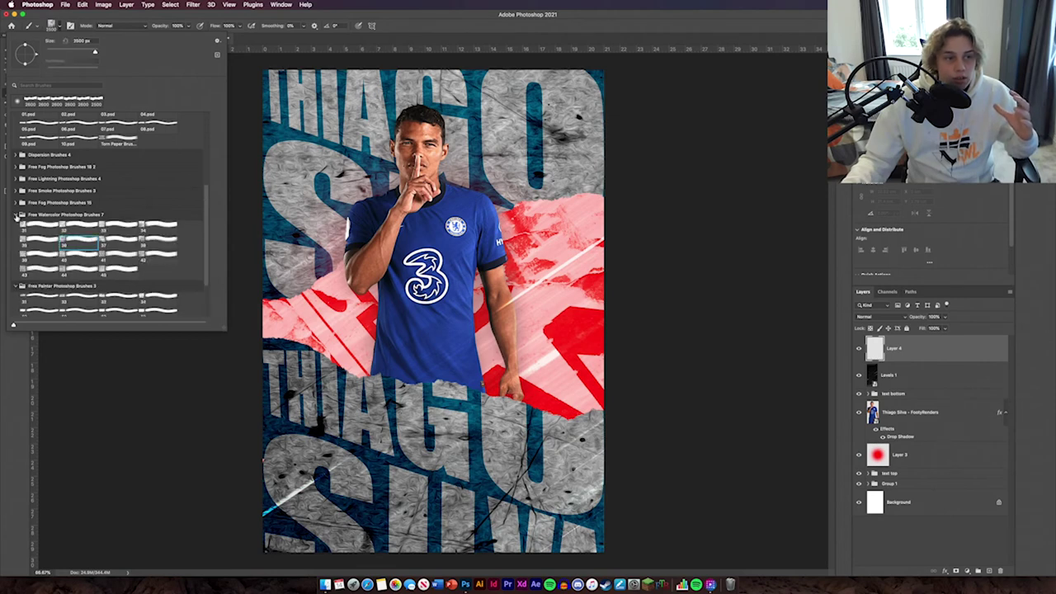
pyautogui.click(16, 215)
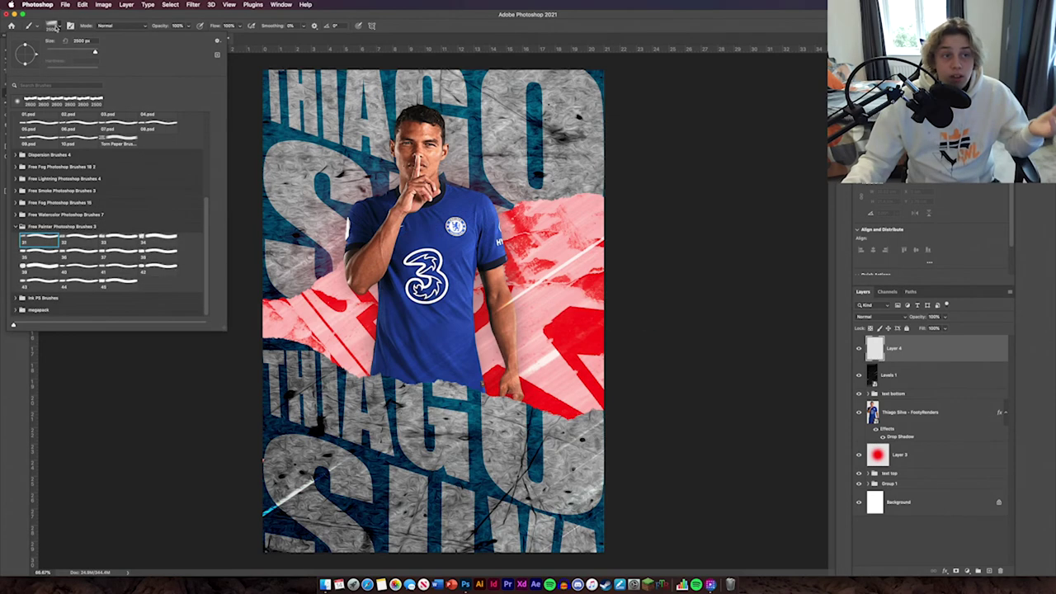
pyautogui.click(52, 25)
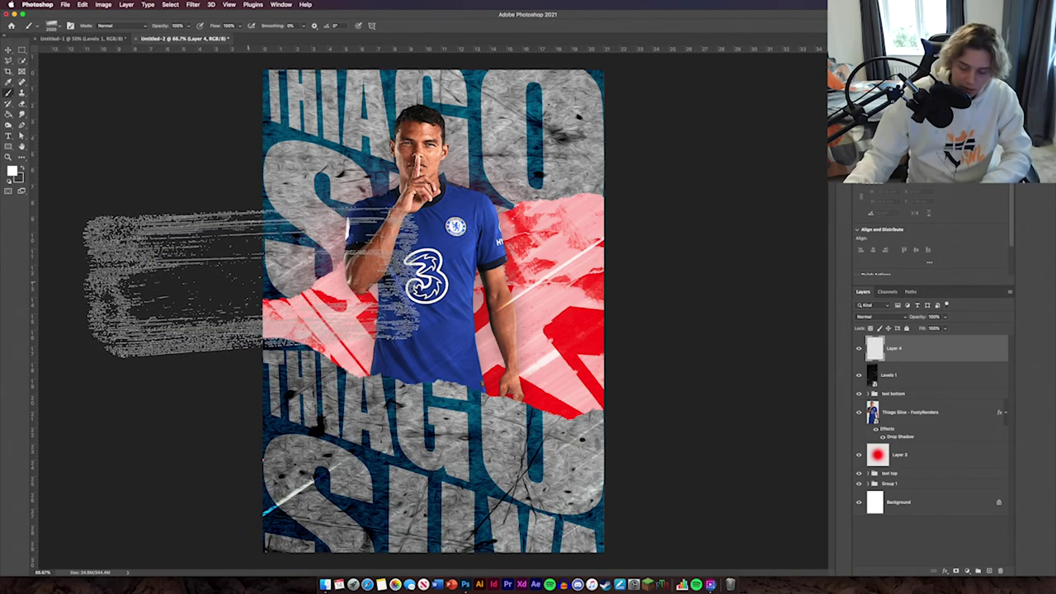
# - Reduce the brush to 1800 px, angle it at 12°, and paint slanted white strokes across the whole poster
pyautogui.press('[')
pyautogui.press('[')
pyautogui.press('[')
pyautogui.press('[')
pyautogui.press('[')
pyautogui.click(70, 26)
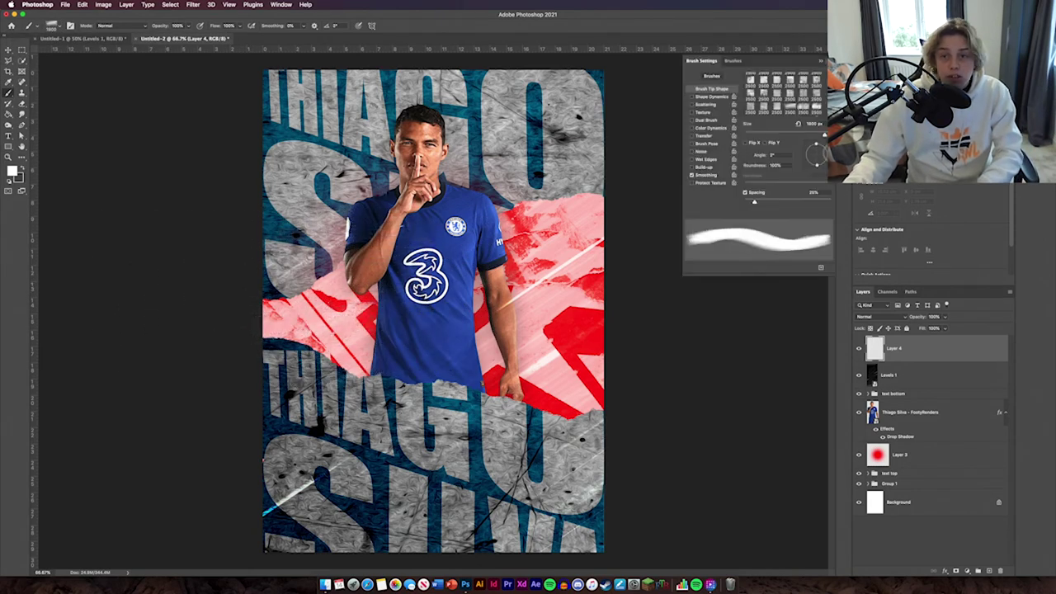
pyautogui.click(825, 152)
pyautogui.moveTo(202, 289)
pyautogui.mouseDown()
pyautogui.moveTo(264, 235)
pyautogui.moveTo(212, 212)
pyautogui.moveTo(206, 136)
pyautogui.moveTo(176, 354)
pyautogui.moveTo(236, 435)
pyautogui.moveTo(259, 542)
pyautogui.moveTo(676, 359)
pyautogui.moveTo(603, 396)
pyautogui.moveTo(636, 281)
pyautogui.moveTo(643, 198)
pyautogui.moveTo(594, 144)
pyautogui.mouseUp()
pyautogui.moveTo(497, 159)
pyautogui.mouseDown()
pyautogui.moveTo(525, 113)
pyautogui.moveTo(464, 96)
pyautogui.mouseUp()
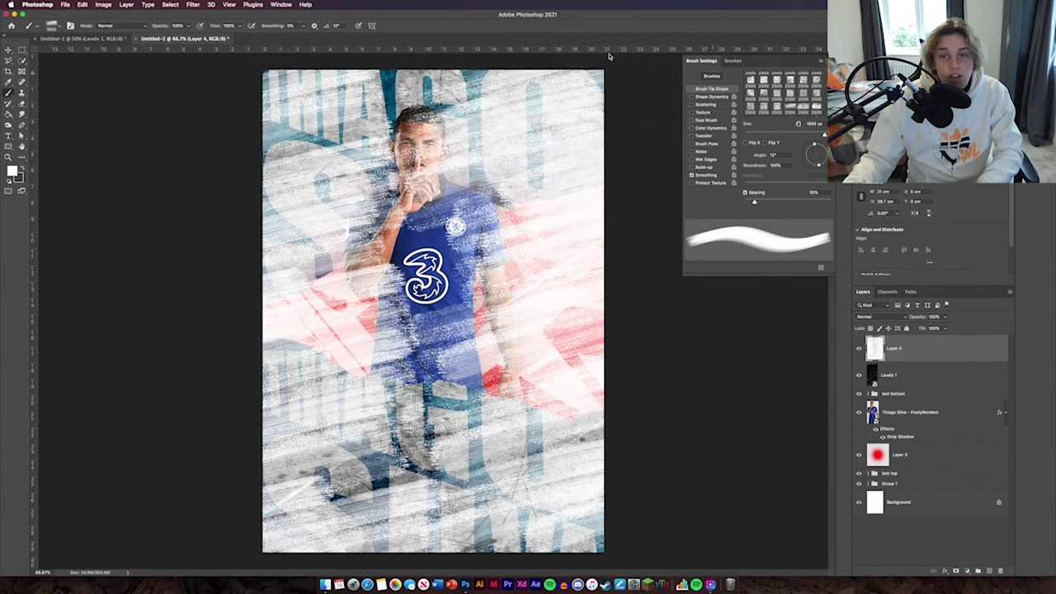
pyautogui.click(821, 62)
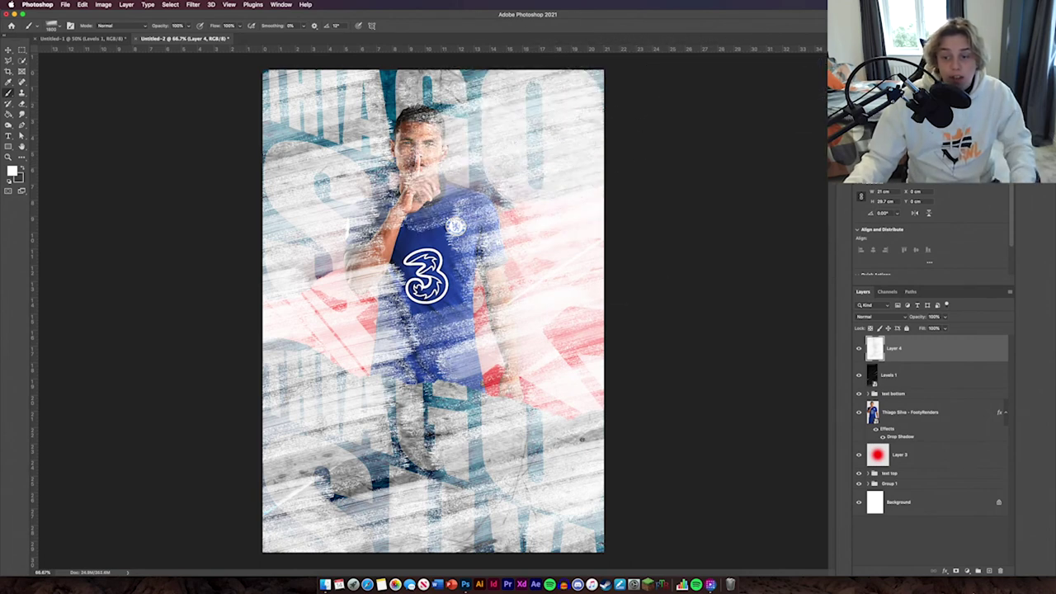
# - Add a layer mask to the white stroke layer and prepare a smaller black brush for painting on it
pyautogui.click(956, 571)
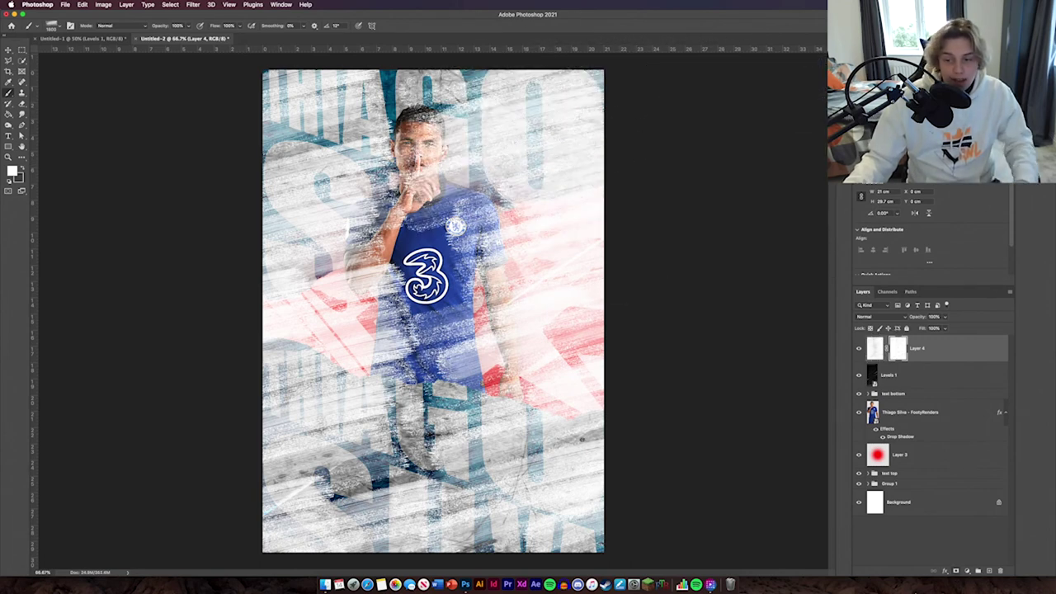
pyautogui.click(71, 25)
pyautogui.moveTo(824, 133); pyautogui.dragTo(823, 136)
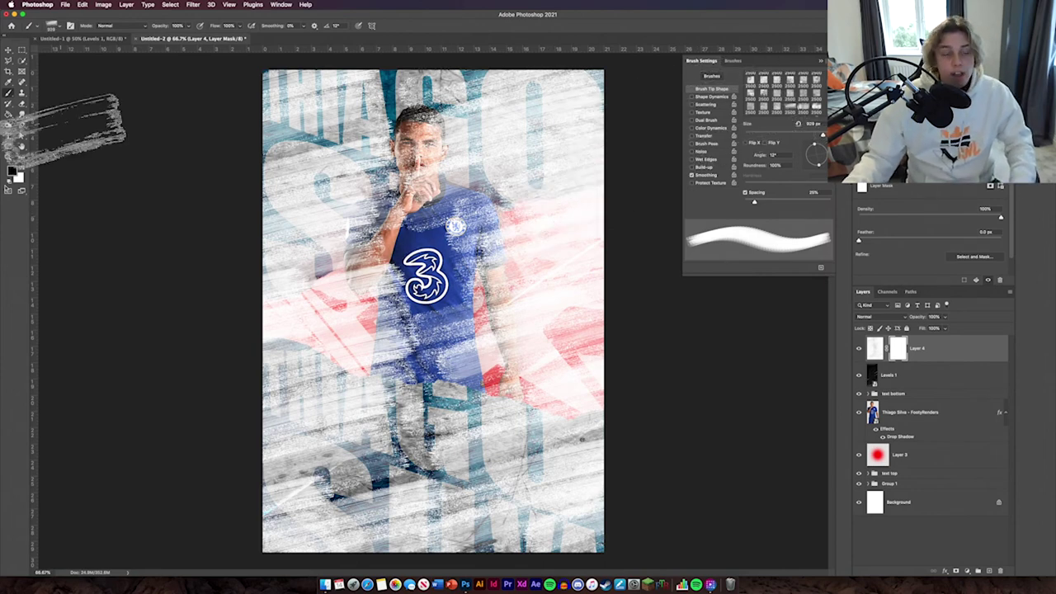
# - Paint black on the mask to clear white strokes from the player, the central lettering and parts of the red background
pyautogui.click(484, 304)
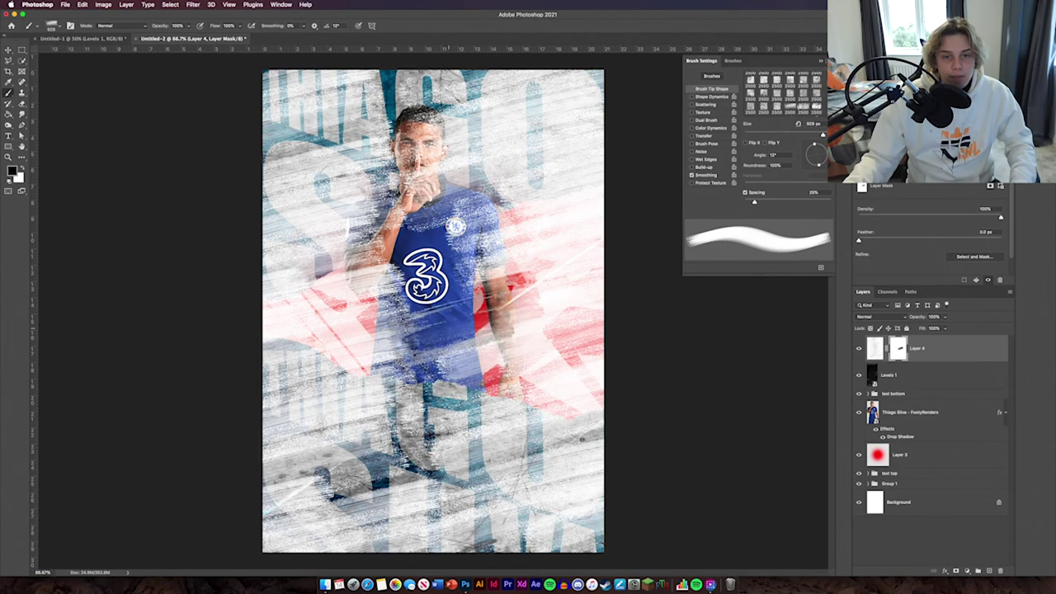
pyautogui.moveTo(454, 338)
pyautogui.mouseDown()
pyautogui.moveTo(445, 165)
pyautogui.moveTo(537, 173)
pyautogui.moveTo(446, 186)
pyautogui.mouseUp()
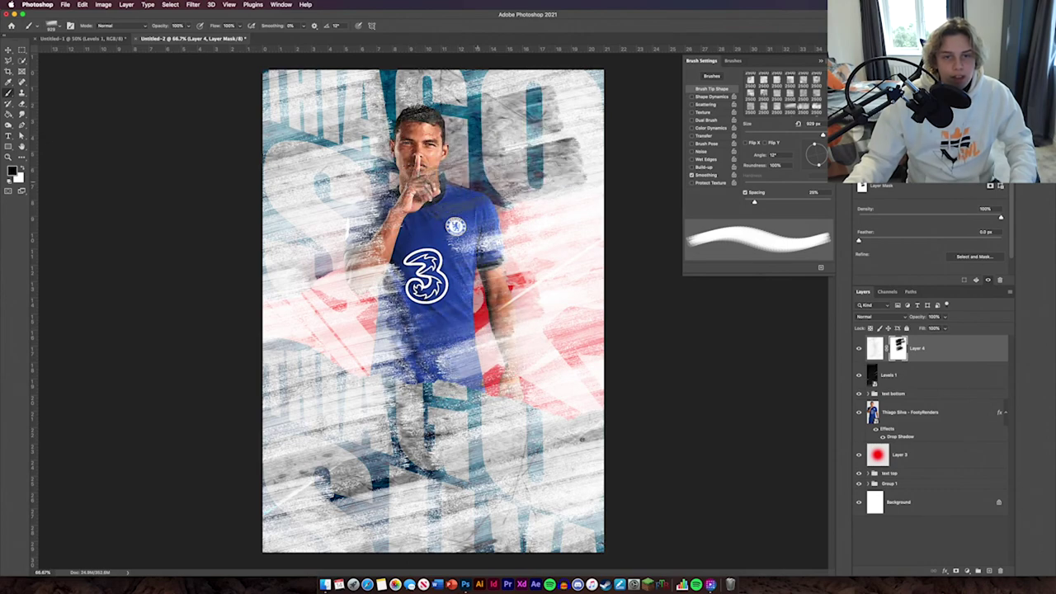
pyautogui.click(486, 264)
pyautogui.click(463, 83)
pyautogui.click(328, 106)
pyautogui.moveTo(383, 158)
pyautogui.mouseDown()
pyautogui.moveTo(359, 330)
pyautogui.moveTo(363, 403)
pyautogui.moveTo(386, 481)
pyautogui.mouseUp()
pyautogui.moveTo(521, 289); pyautogui.dragTo(520, 458)
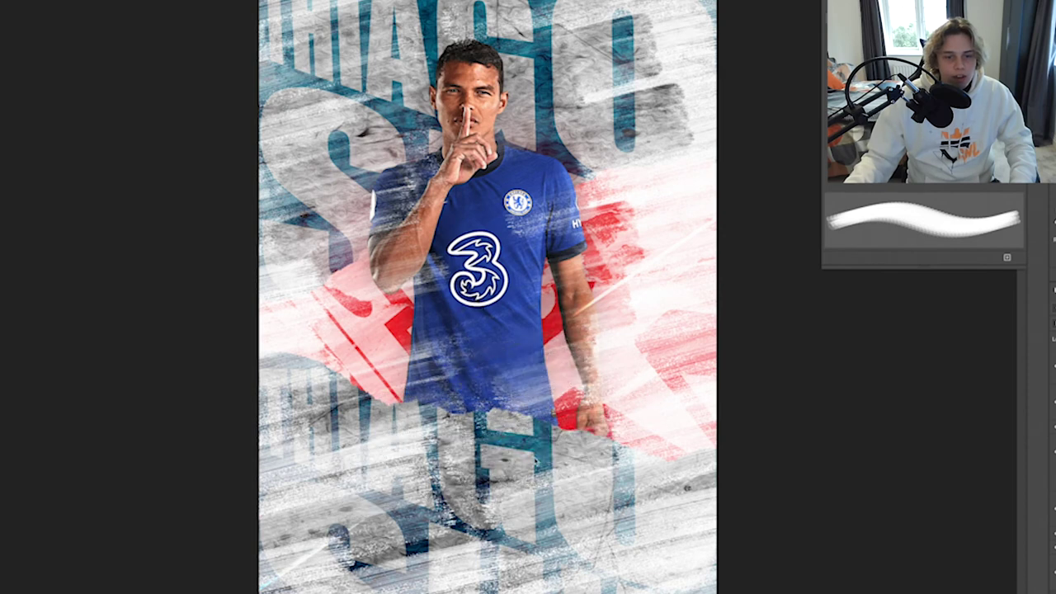
pyautogui.moveTo(578, 479)
pyautogui.mouseDown()
pyautogui.moveTo(380, 519)
pyautogui.moveTo(396, 462)
pyautogui.moveTo(347, 569)
pyautogui.moveTo(412, 573)
pyautogui.mouseUp()
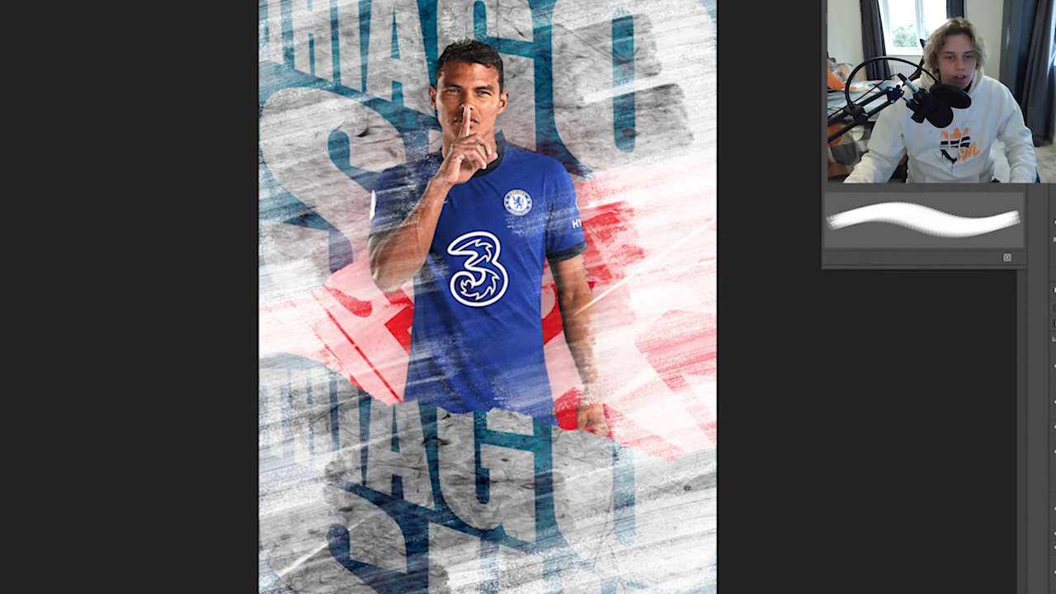
pyautogui.moveTo(467, 534)
pyautogui.mouseDown()
pyautogui.moveTo(553, 526)
pyautogui.moveTo(529, 462)
pyautogui.mouseUp()
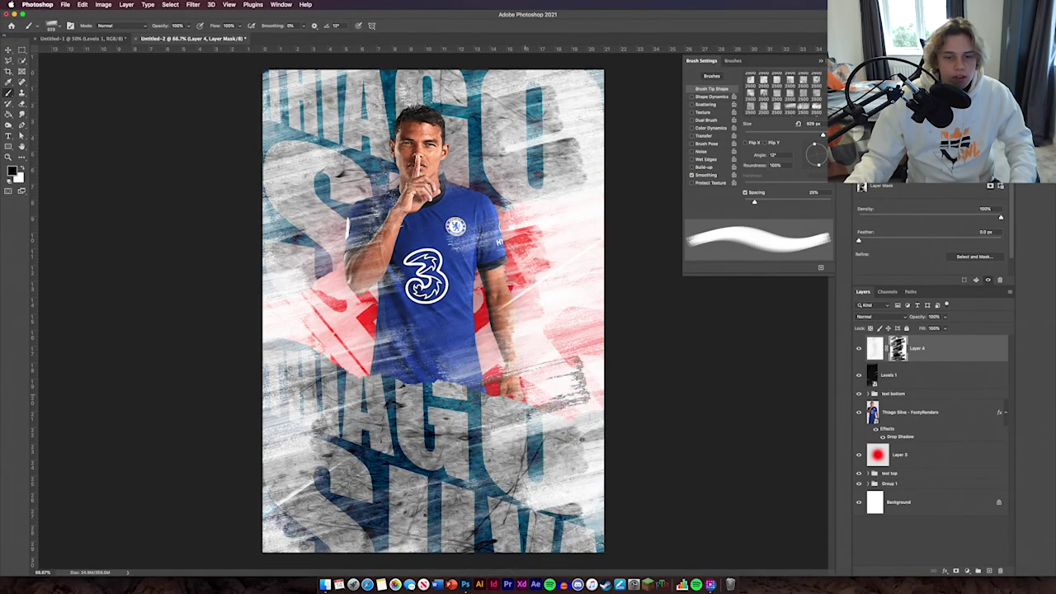
pyautogui.moveTo(525, 397)
pyautogui.mouseDown()
pyautogui.moveTo(437, 181)
pyautogui.moveTo(388, 178)
pyautogui.moveTo(464, 82)
pyautogui.mouseUp()
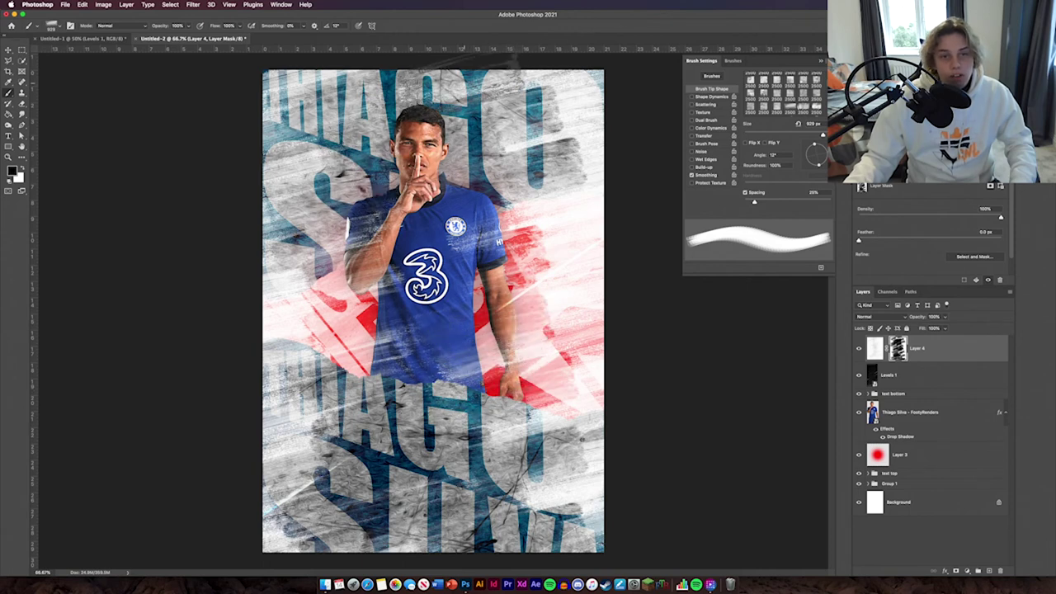
pyautogui.click(561, 235)
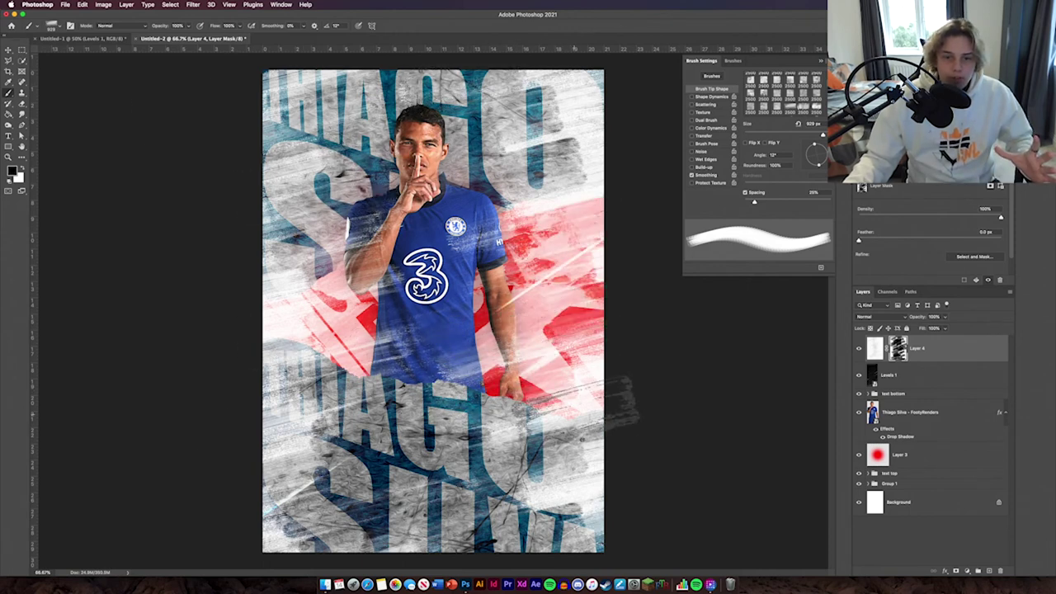
# - Paint more black on the stroke layer's mask to clear white from the lower lettering, the edge areas and the player's shirt
pyautogui.click(575, 414)
pyautogui.click(304, 346)
pyautogui.click(302, 431)
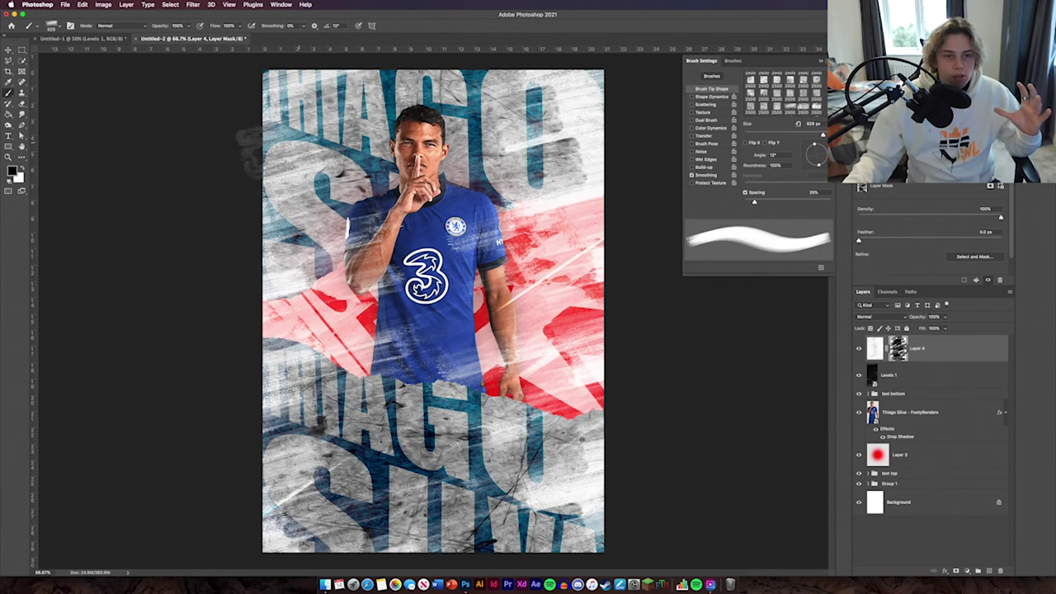
pyautogui.click(289, 184)
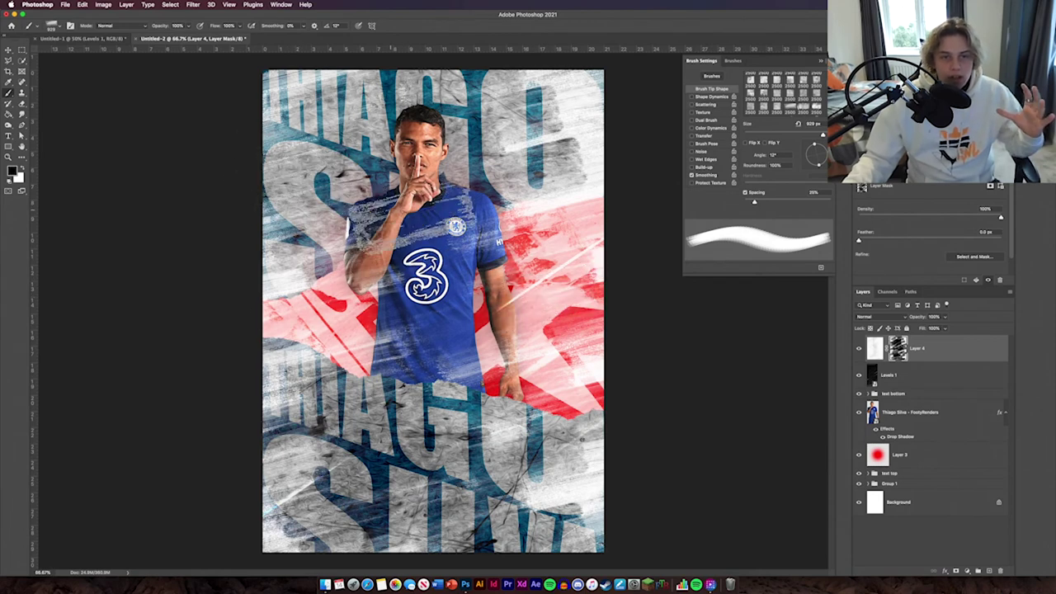
pyautogui.moveTo(376, 191)
pyautogui.mouseDown()
pyautogui.moveTo(495, 247)
pyautogui.moveTo(371, 313)
pyautogui.moveTo(446, 355)
pyautogui.mouseUp()
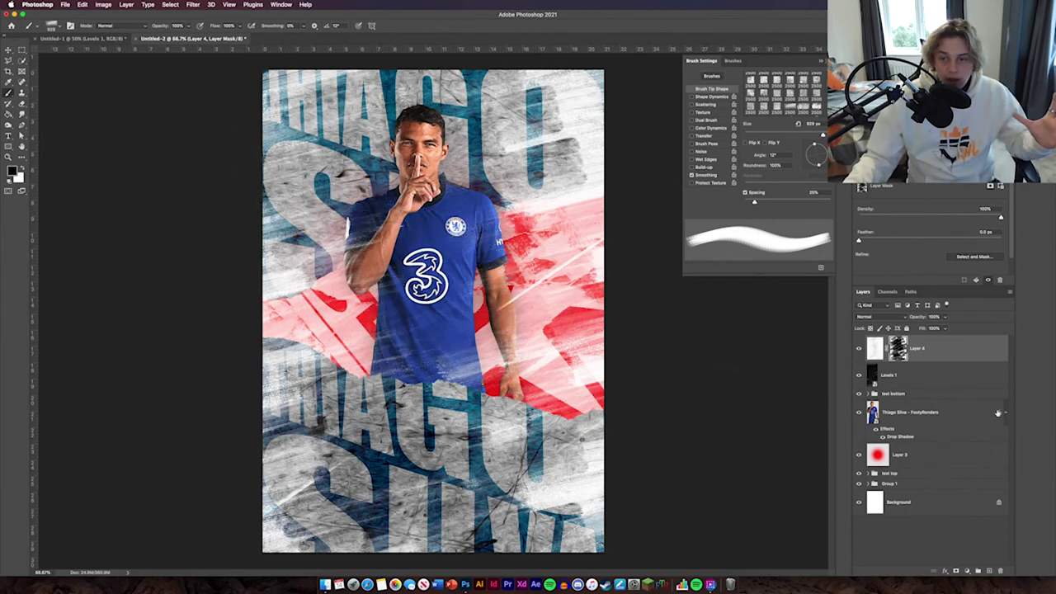
# - Lower the white stroke layer's opacity to 87%, deselect the layer and close the brush settings
pyautogui.moveTo(922, 318); pyautogui.dragTo(918, 319)
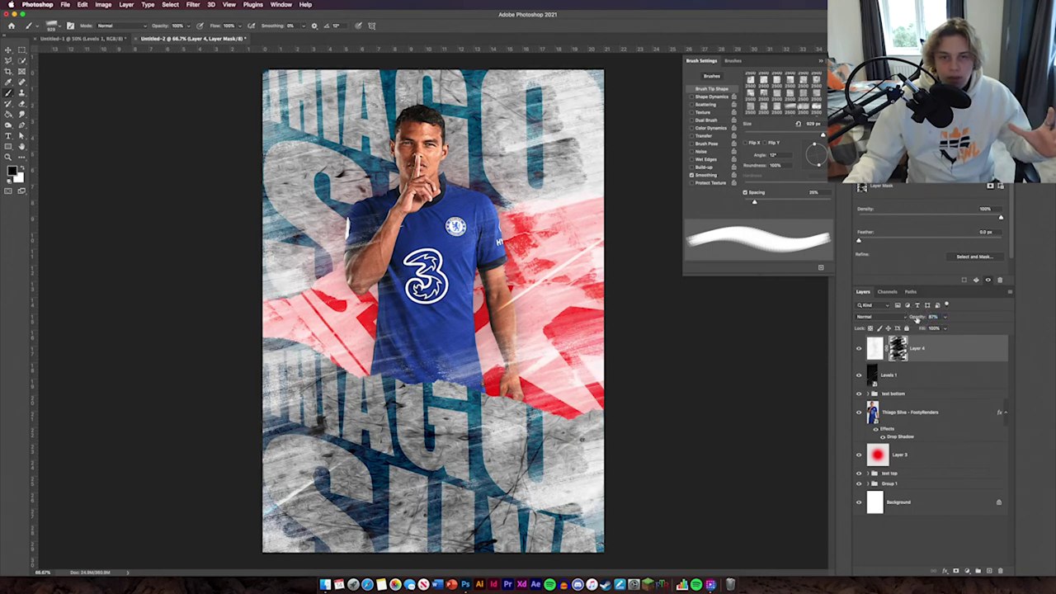
pyautogui.click(9, 52)
pyautogui.click(708, 371)
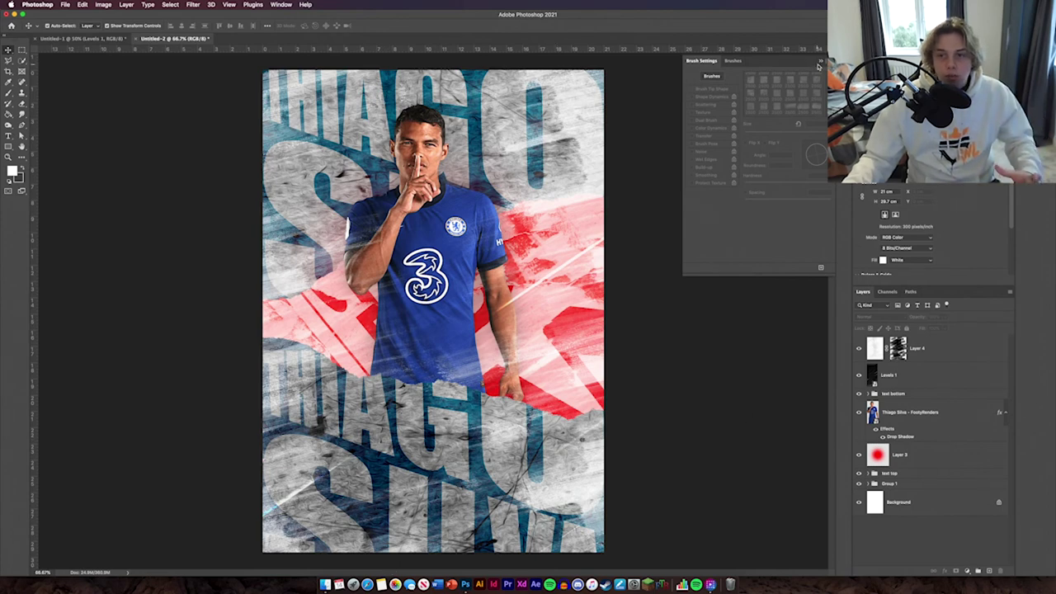
pyautogui.click(819, 64)
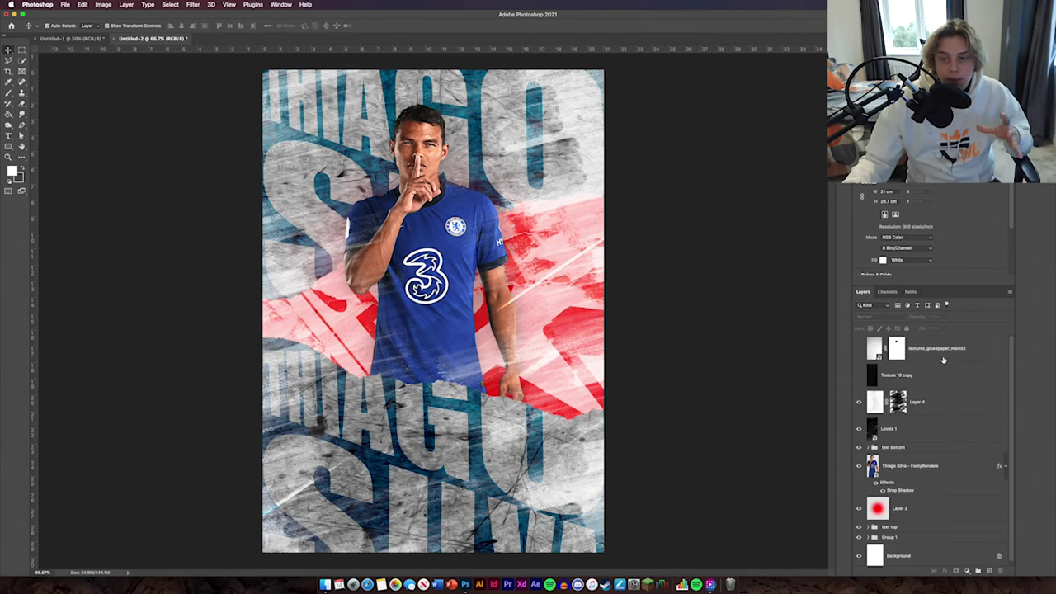
# - Show the Texture 10 copy layer and keep its blend mode at Subtract
pyautogui.click(859, 377)
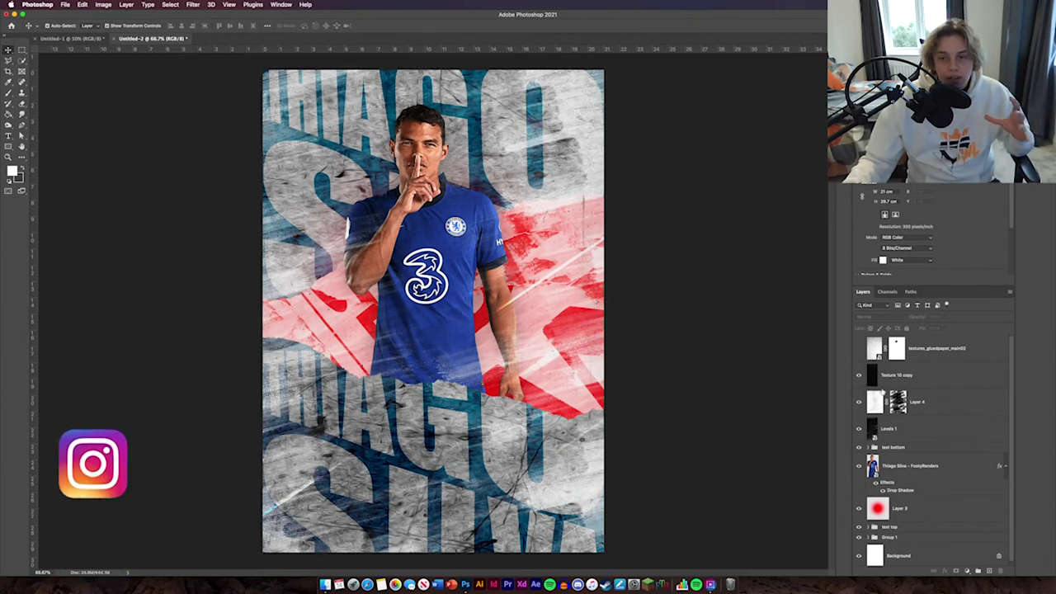
pyautogui.click(900, 375)
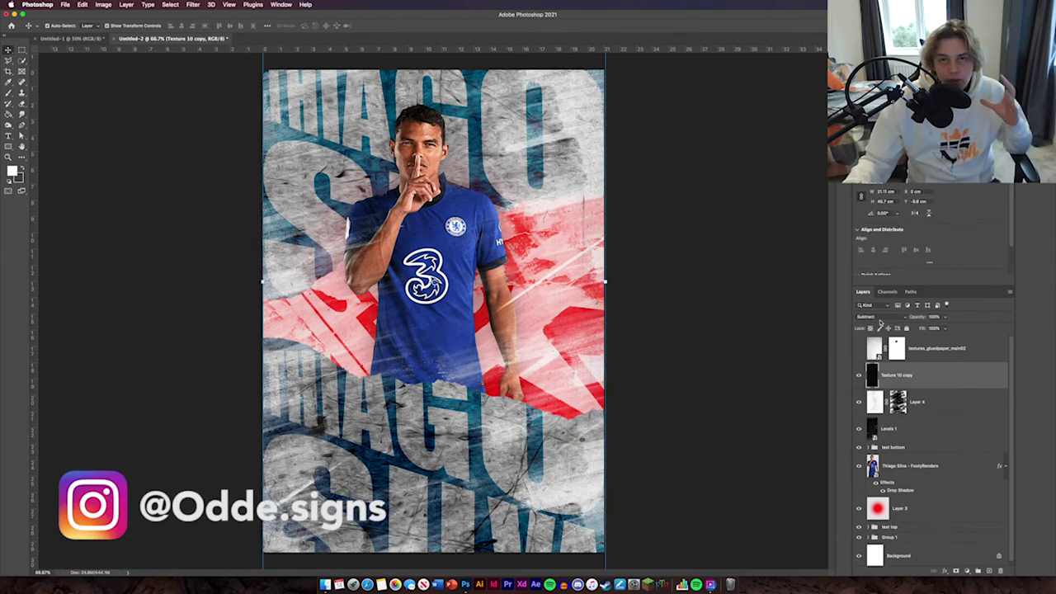
pyautogui.click(877, 318)
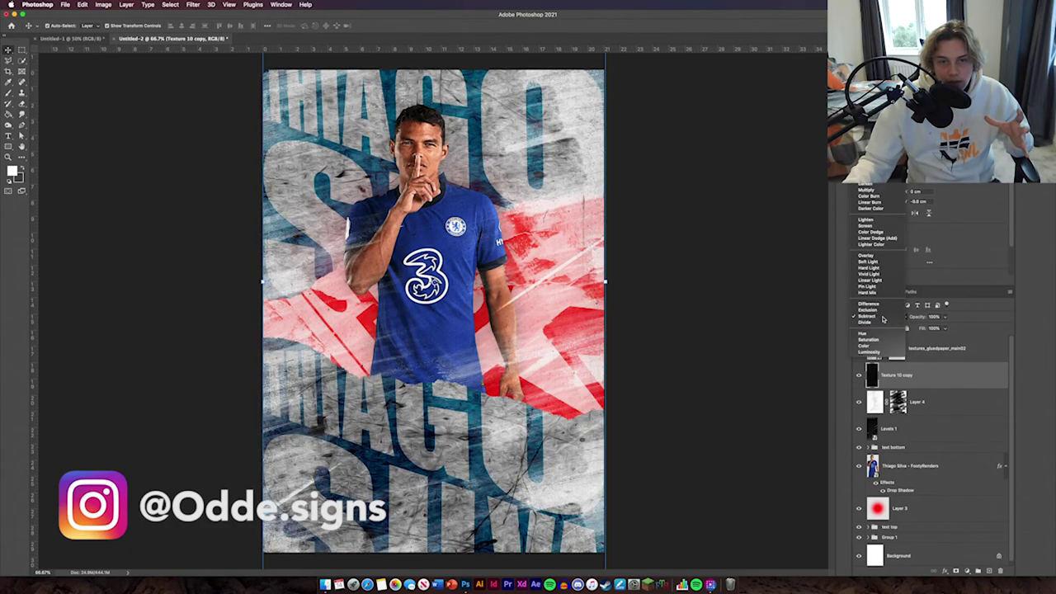
pyautogui.click(878, 317)
pyautogui.click(698, 382)
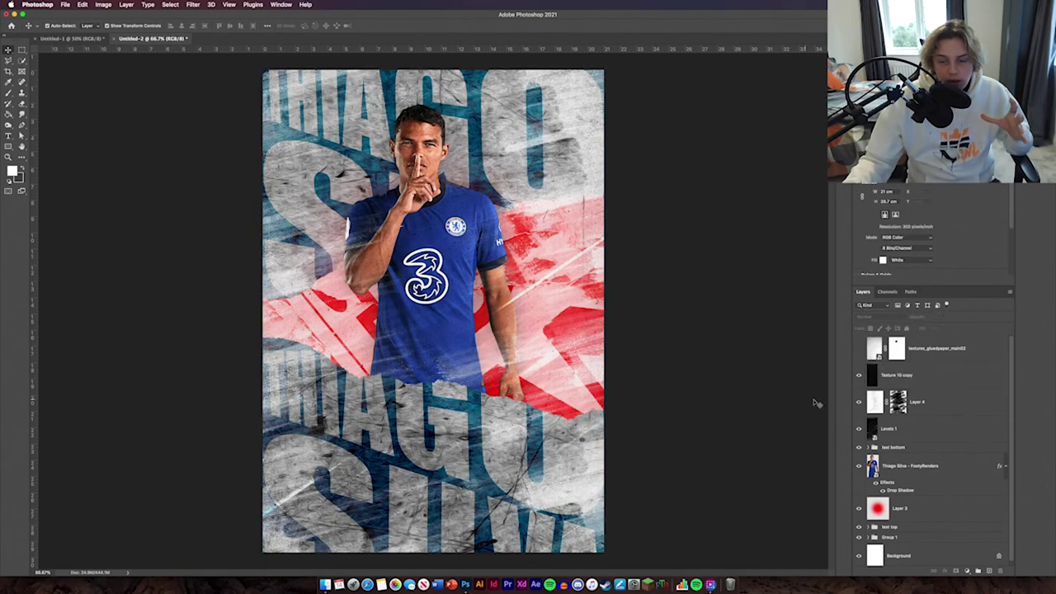
# - Show the textures_gluedpaper_main02 layer and check its blend settings
pyautogui.click(859, 349)
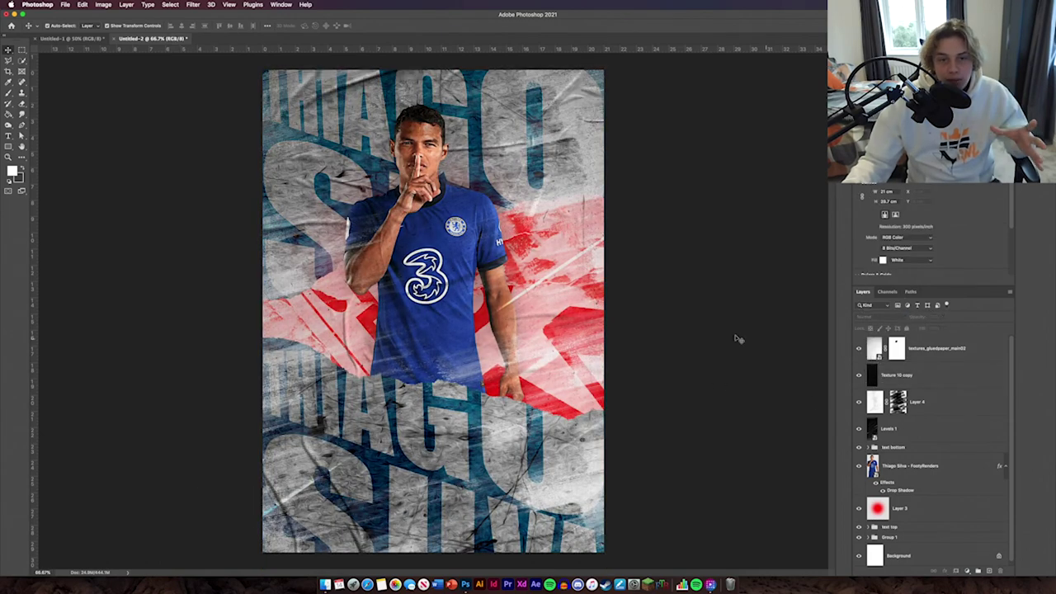
pyautogui.click(989, 353)
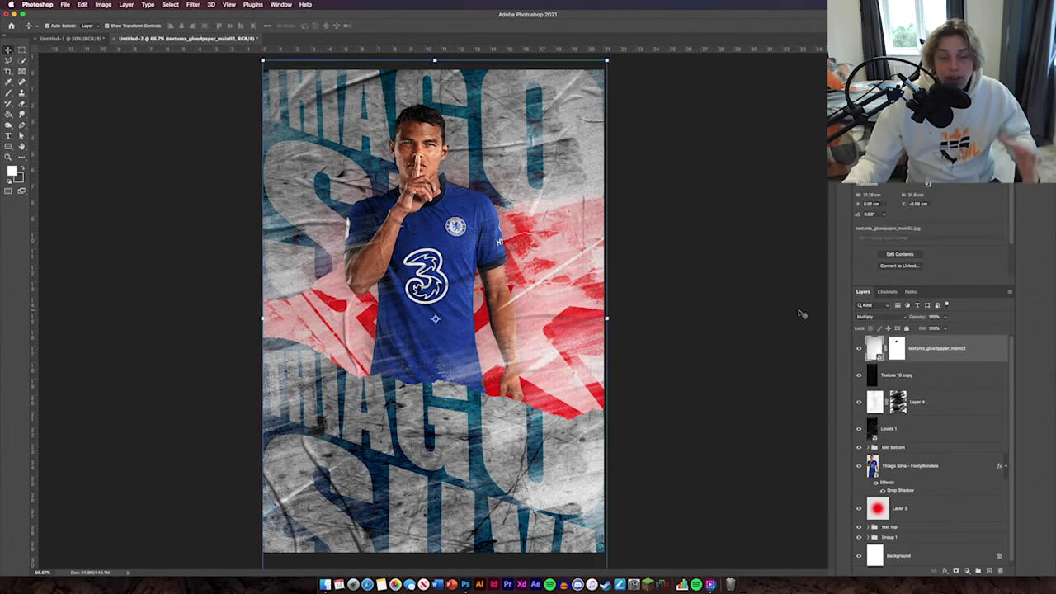
pyautogui.click(672, 286)
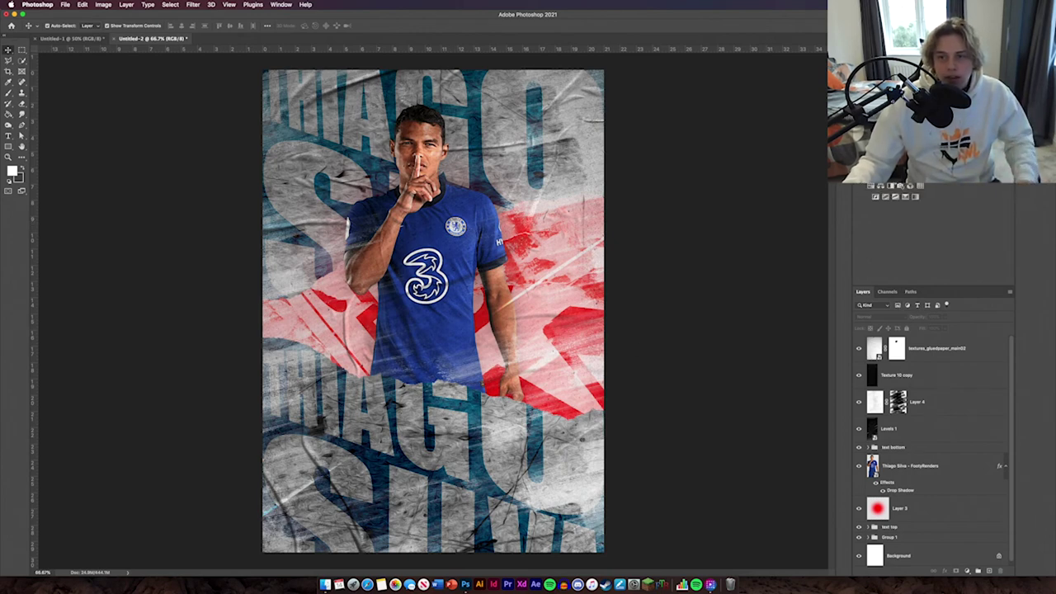
# - Add a Hue/Saturation adjustment layer above all other layers and raise its saturation to about +31
pyautogui.click(875, 186)
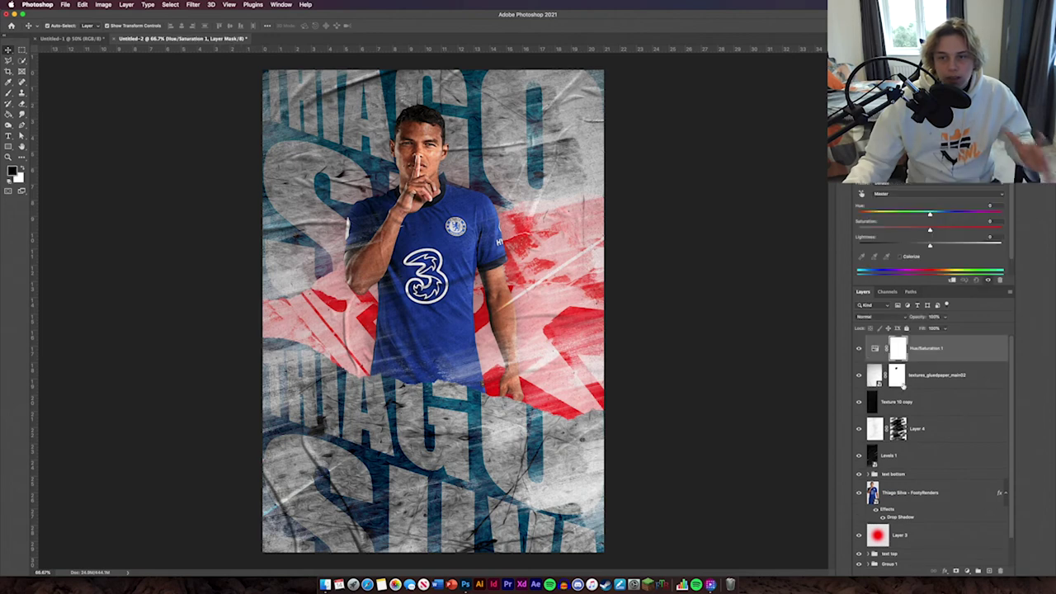
pyautogui.moveTo(931, 231); pyautogui.dragTo(947, 232)
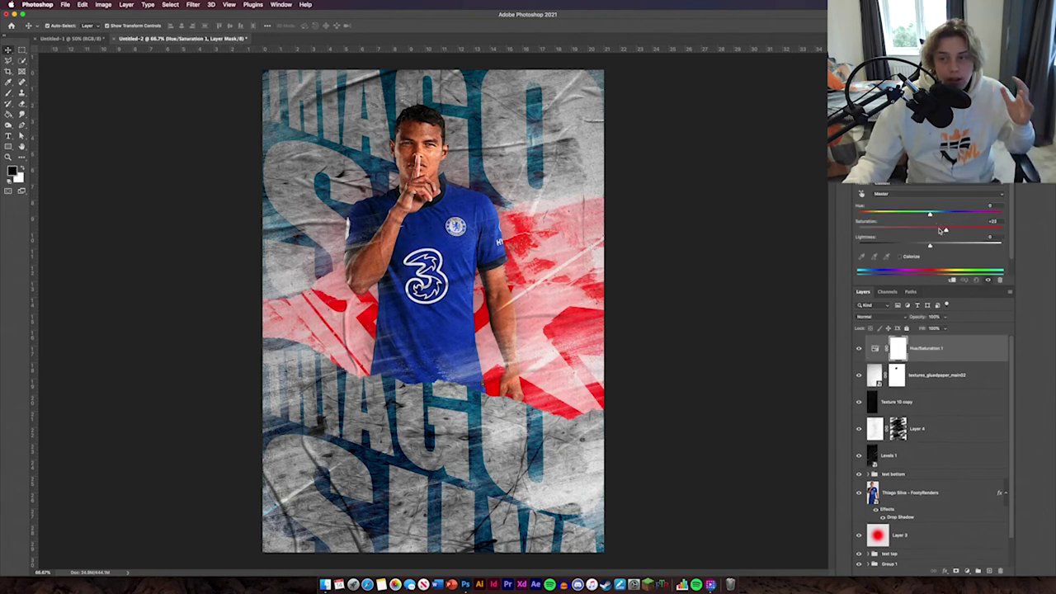
pyautogui.click(953, 231)
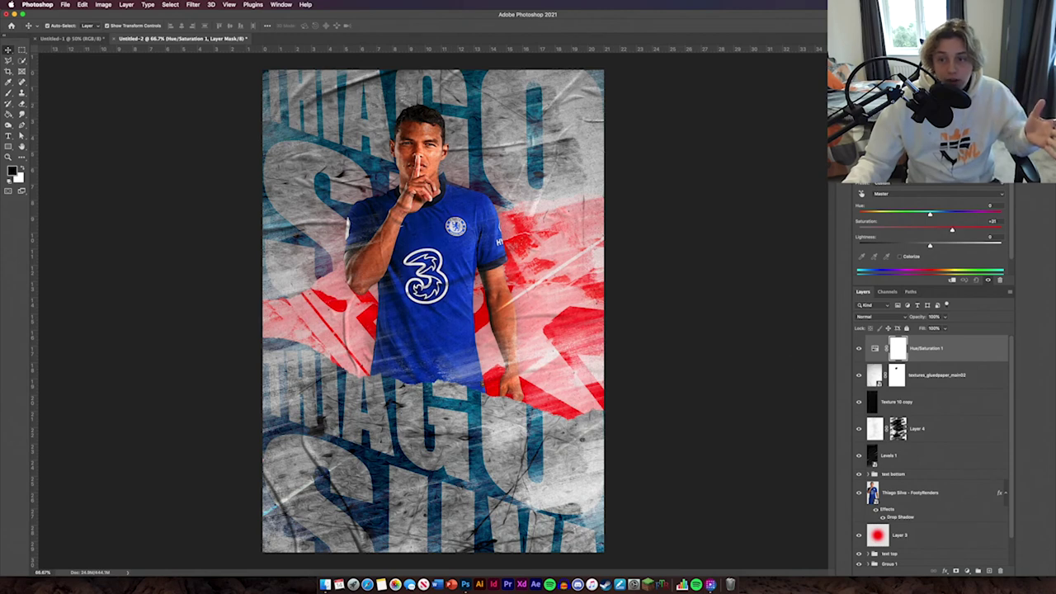
# - Add a Brightness/Contrast adjustment layer on top with brightness 23 and contrast 21
pyautogui.click(902, 155)
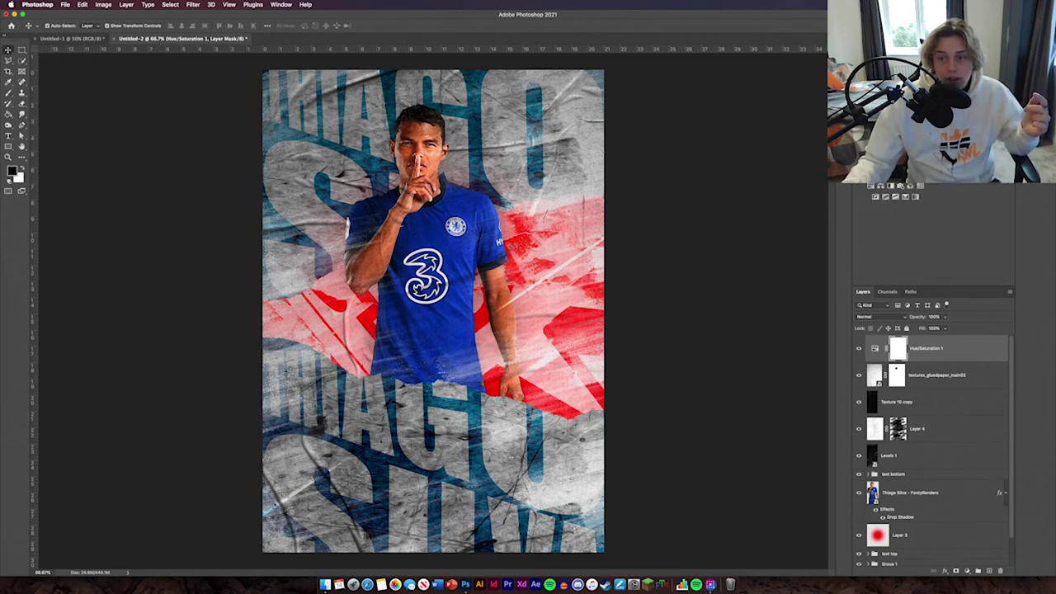
pyautogui.click(871, 186)
pyautogui.moveTo(938, 223); pyautogui.dragTo(945, 222)
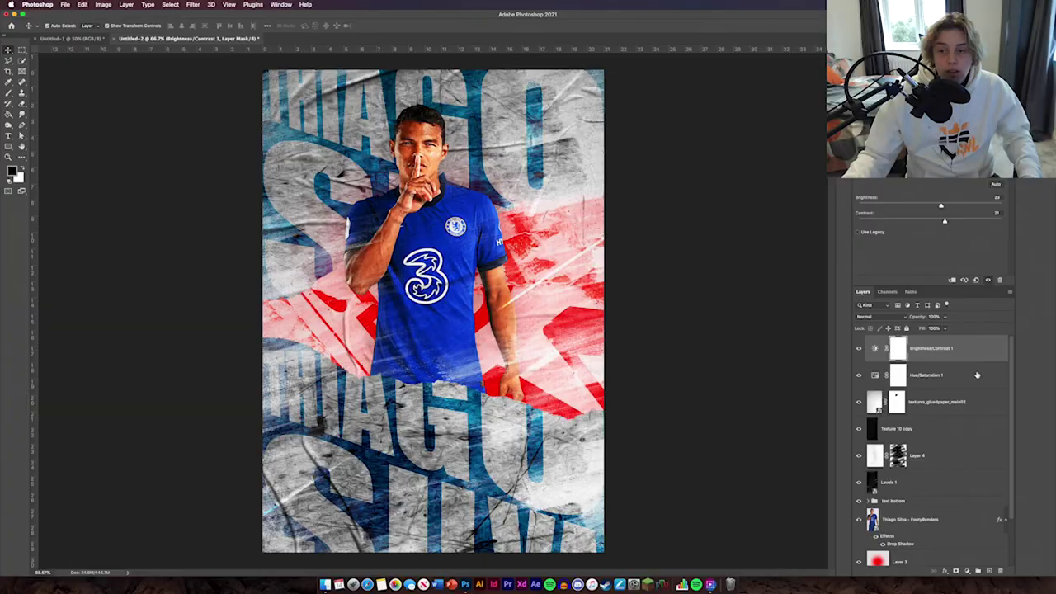
# - Group every layer from the background up to Brightness/Contrast 1 into a single group
pyautogui.scroll(-3, 978, 374)
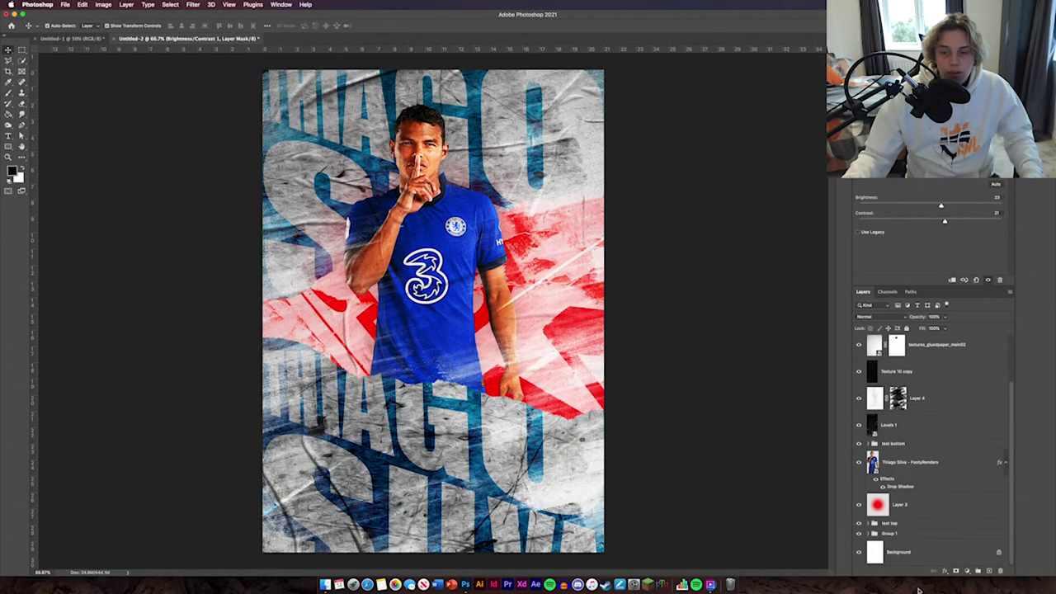
pyautogui.click(992, 554)
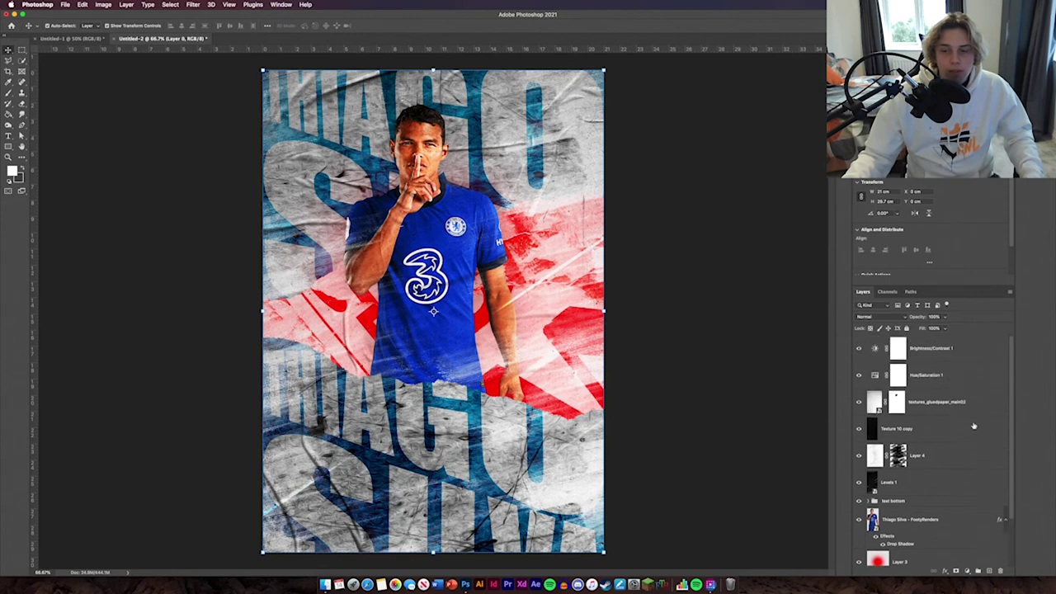
pyautogui.scroll(3, 976, 363)
pyautogui.keyDown('shift'); pyautogui.click(974, 346); pyautogui.keyUp('shift')
pyautogui.click(979, 570)
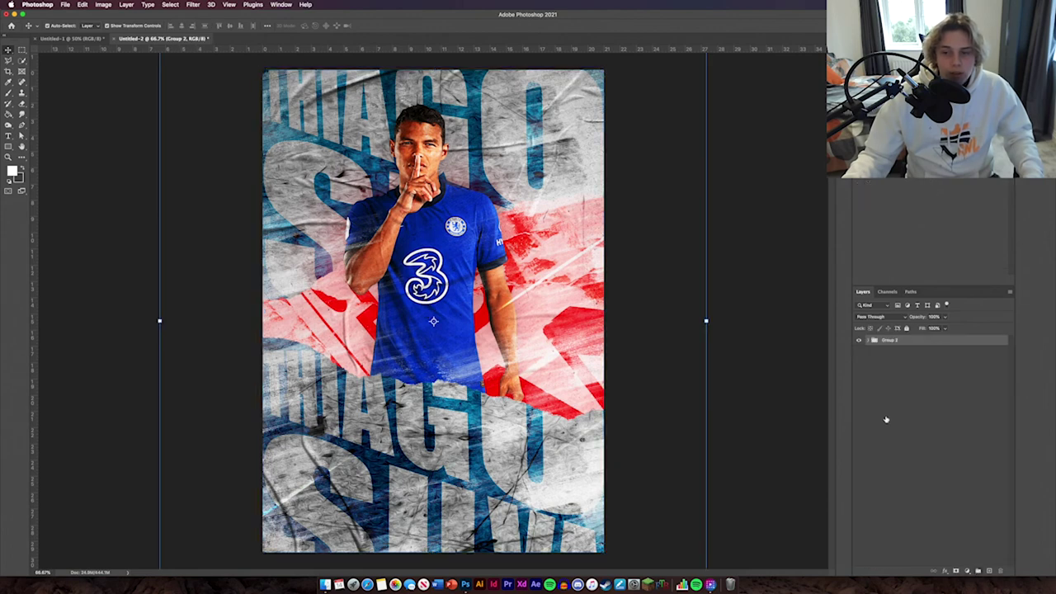
# - Duplicate the group holding the whole poster and merge the copy into one flat layer
pyautogui.press('super+j')
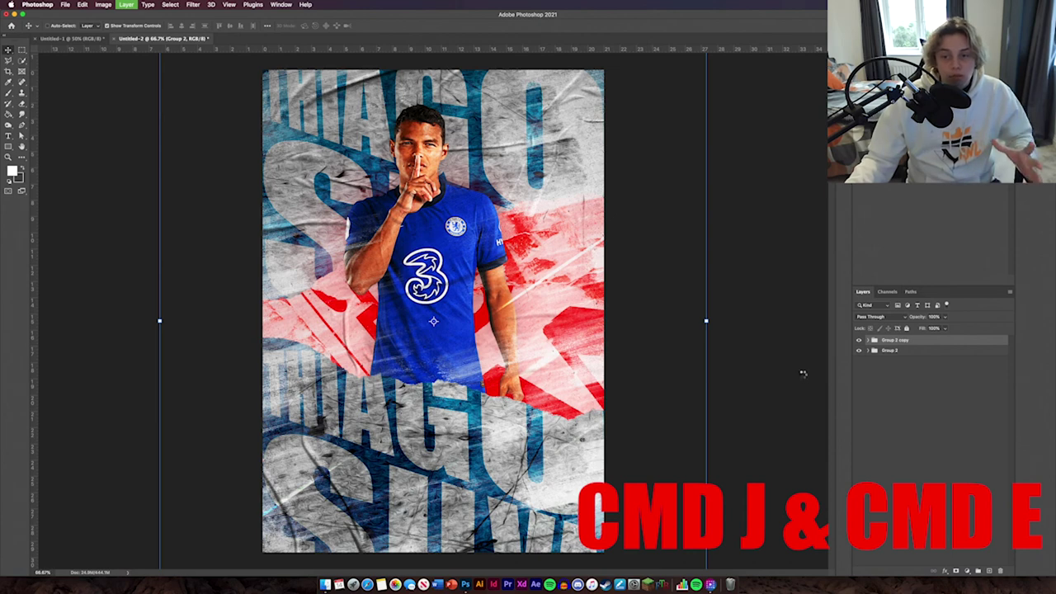
pyautogui.press('super+e')
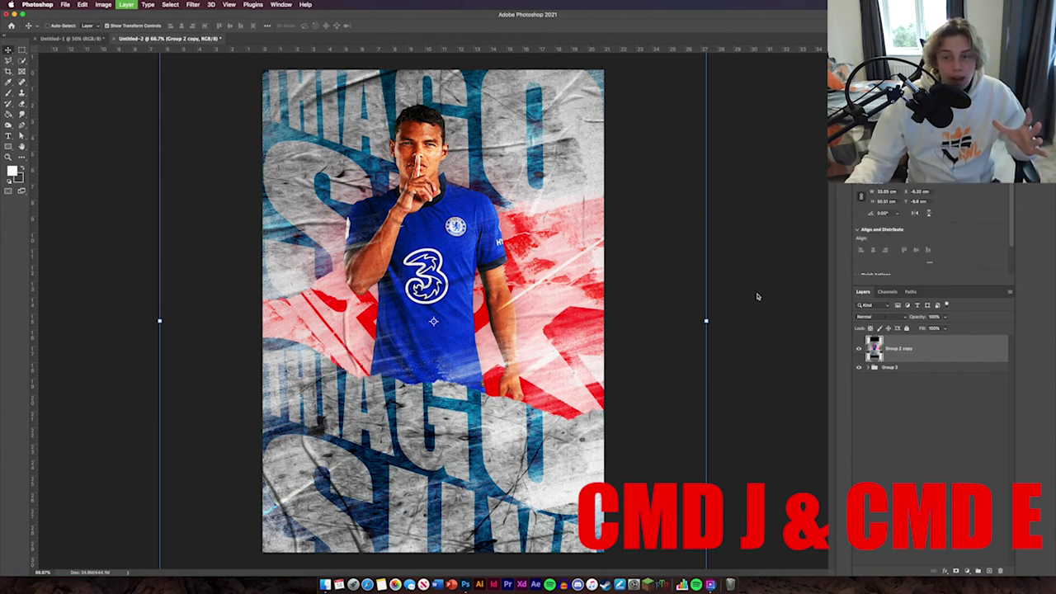
pyautogui.click(783, 352)
# - Select the full poster area with the Rectangular Marquee and cut it from Group 2 copy onto a new layer
pyautogui.click(21, 50)
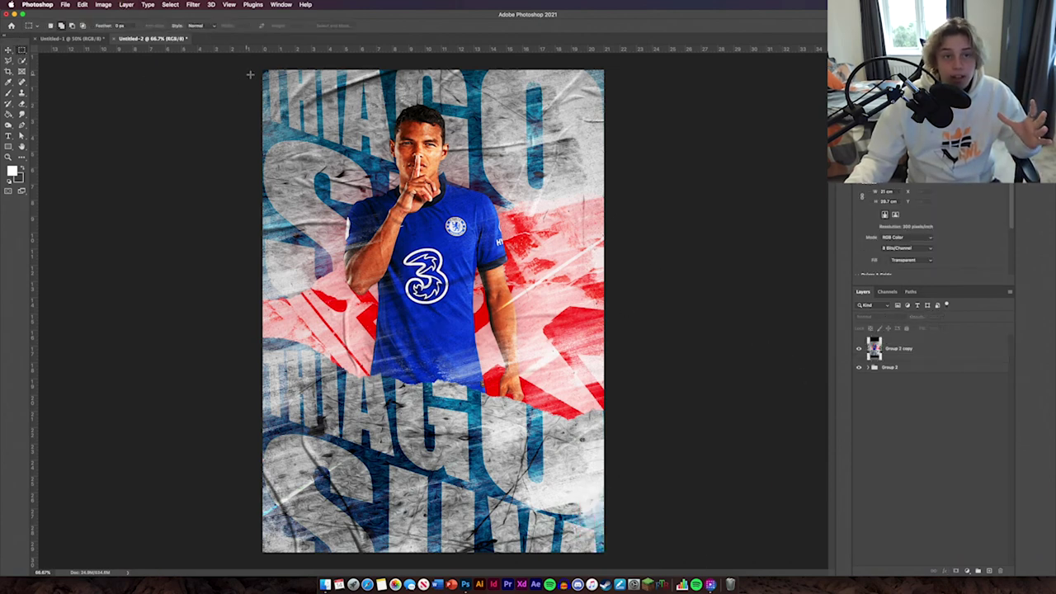
pyautogui.moveTo(250, 74); pyautogui.dragTo(667, 561)
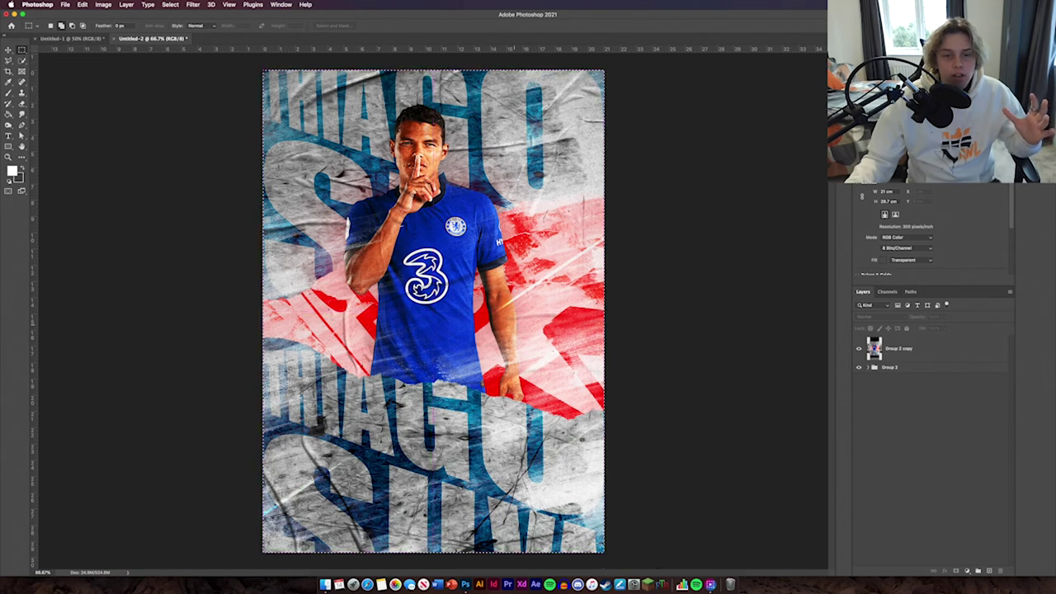
pyautogui.rightClick(513, 321)
pyautogui.click(895, 356)
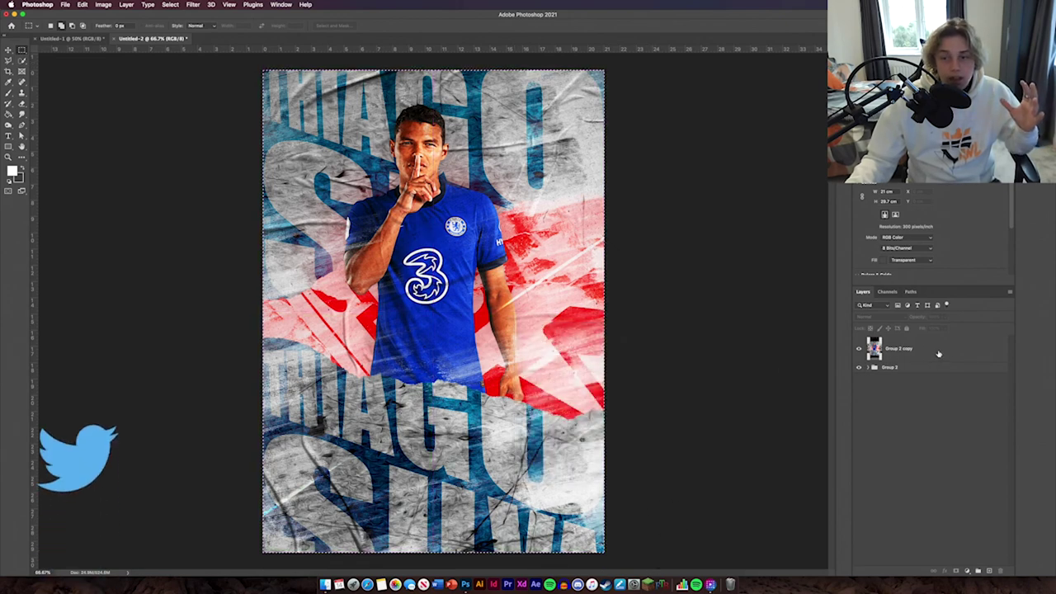
pyautogui.click(939, 353)
pyautogui.rightClick(447, 291)
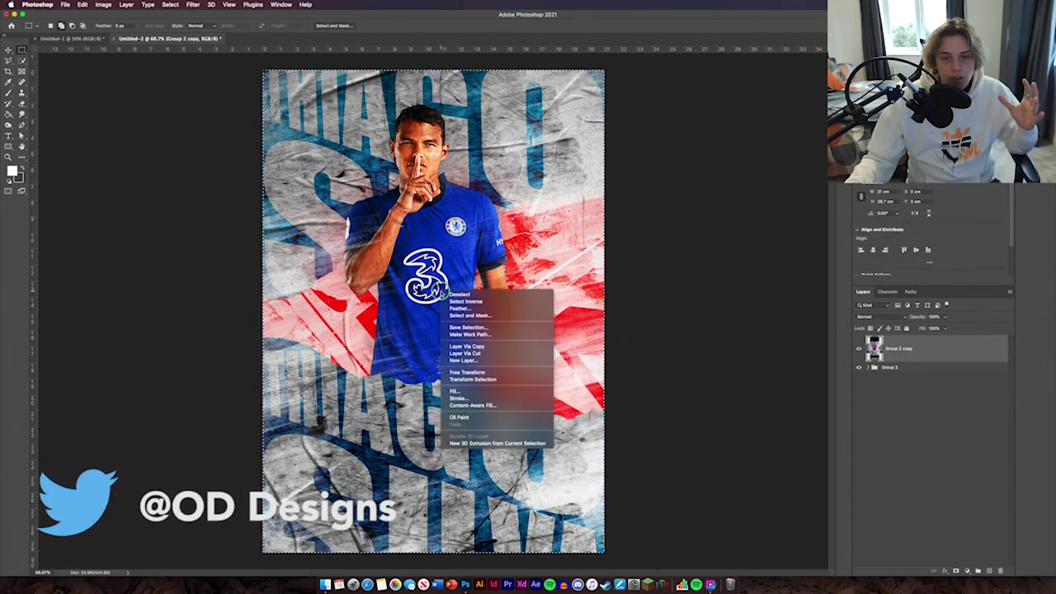
pyautogui.click(481, 354)
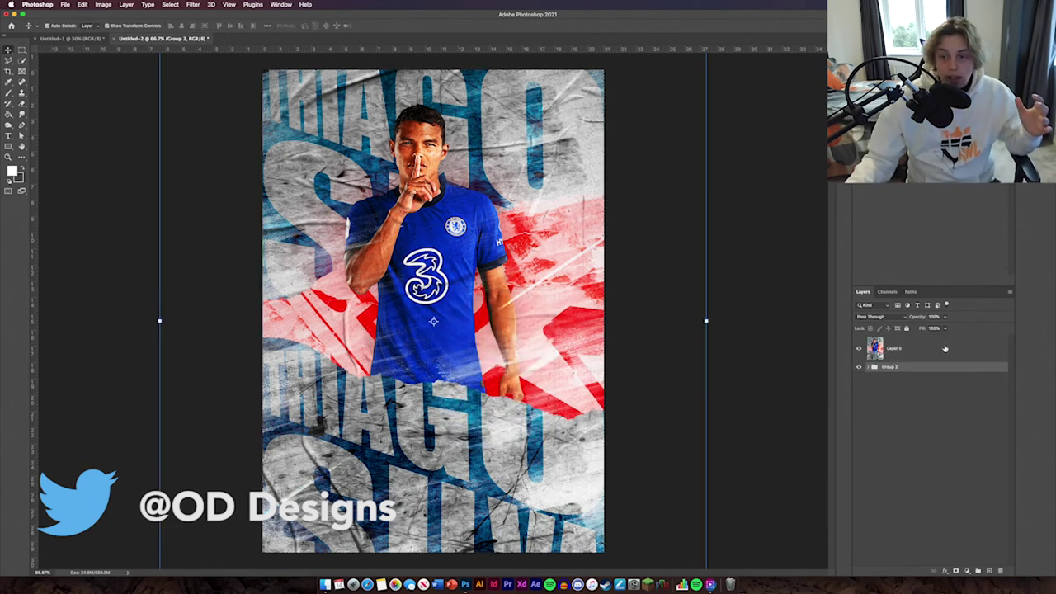
# - Apply Camera Raw to the flattened poster layer: exposure +0.15, contrast +79, highlights +19, shadows -14, whites +20, texture +100, clarity +43, vibrance +28
pyautogui.click(946, 348)
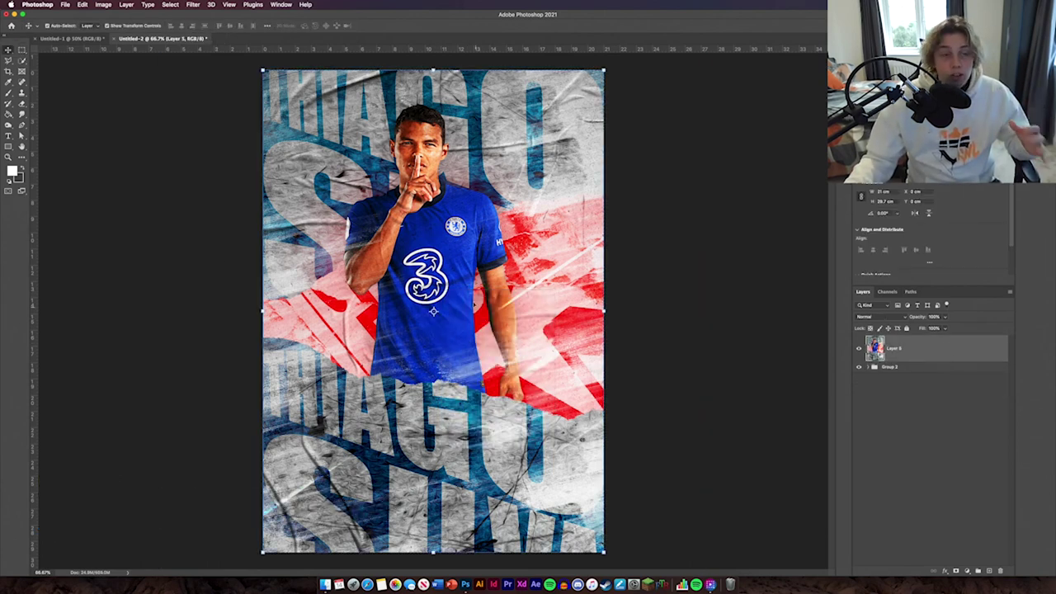
pyautogui.click(194, 4)
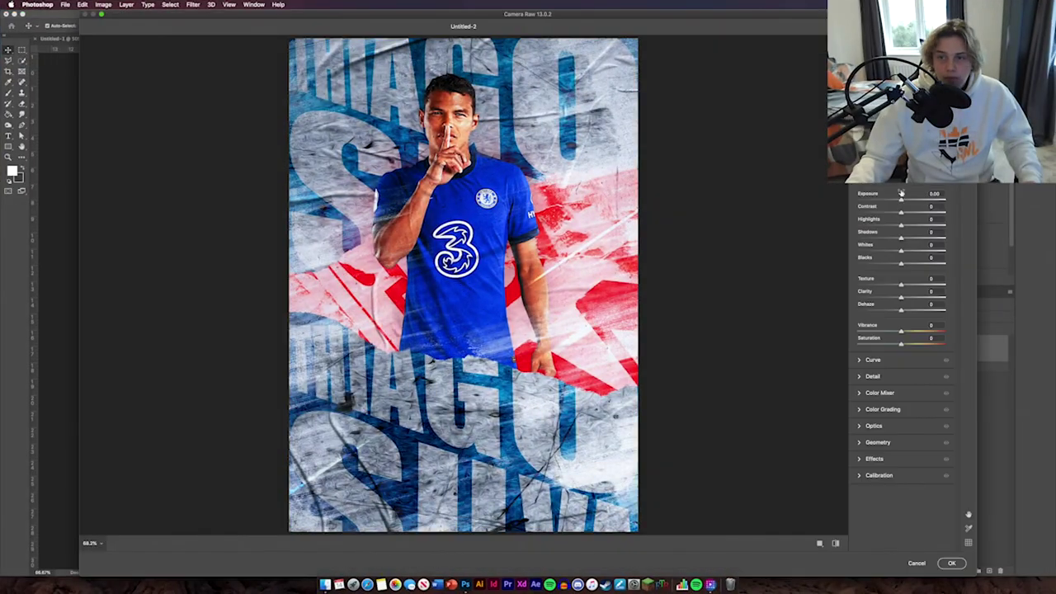
pyautogui.moveTo(901, 199); pyautogui.dragTo(910, 225)
pyautogui.moveTo(902, 238); pyautogui.dragTo(911, 344)
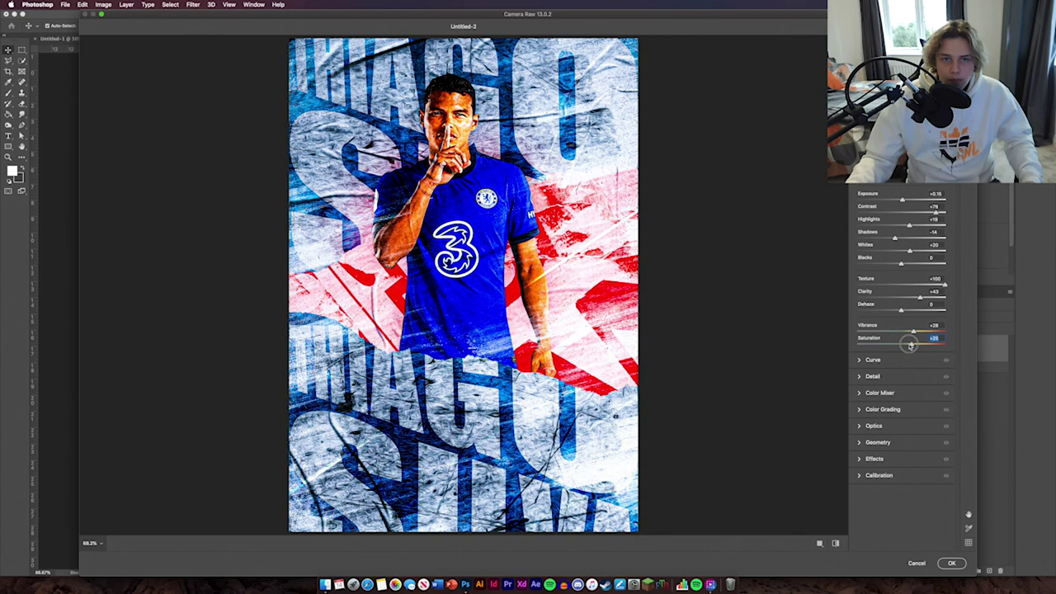
# - Reshape the red channel's point curve by shifting its black point inward and raising the highlight point to input 237, output 253
pyautogui.click(860, 359)
pyautogui.moveTo(856, 265)
pyautogui.mouseDown()
pyautogui.moveTo(855, 220)
pyautogui.moveTo(885, 228)
pyautogui.moveTo(856, 256)
pyautogui.moveTo(870, 264)
pyautogui.mouseUp()
pyautogui.click(933, 162)
pyautogui.click(903, 163)
pyautogui.moveTo(933, 188); pyautogui.dragTo(940, 175)
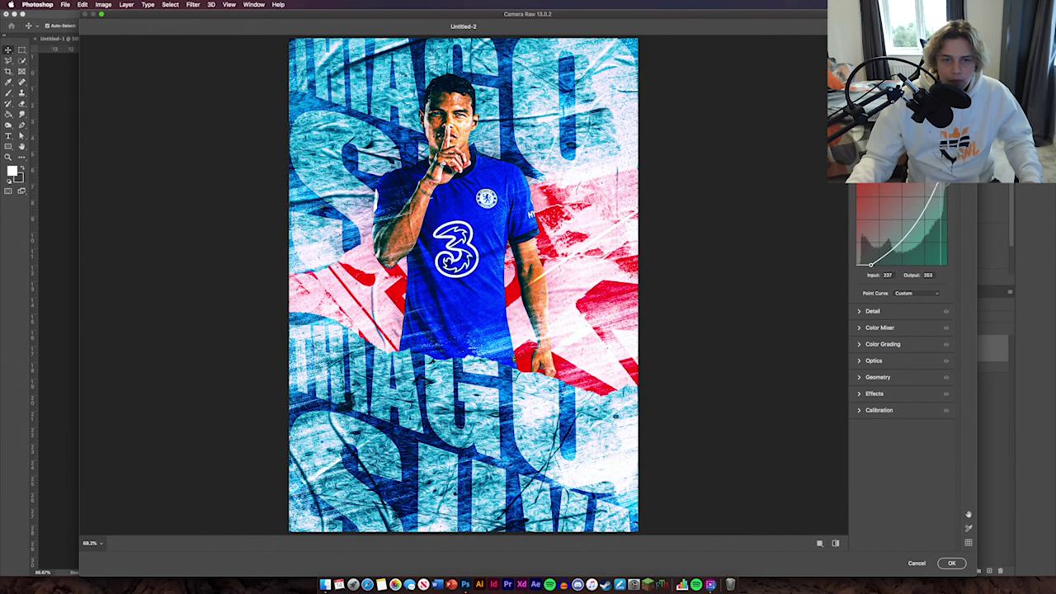
# - Shift the hue of the reds to -67 and the blues to -14 in the Color Mixer
pyautogui.click(873, 310)
pyautogui.click(880, 256)
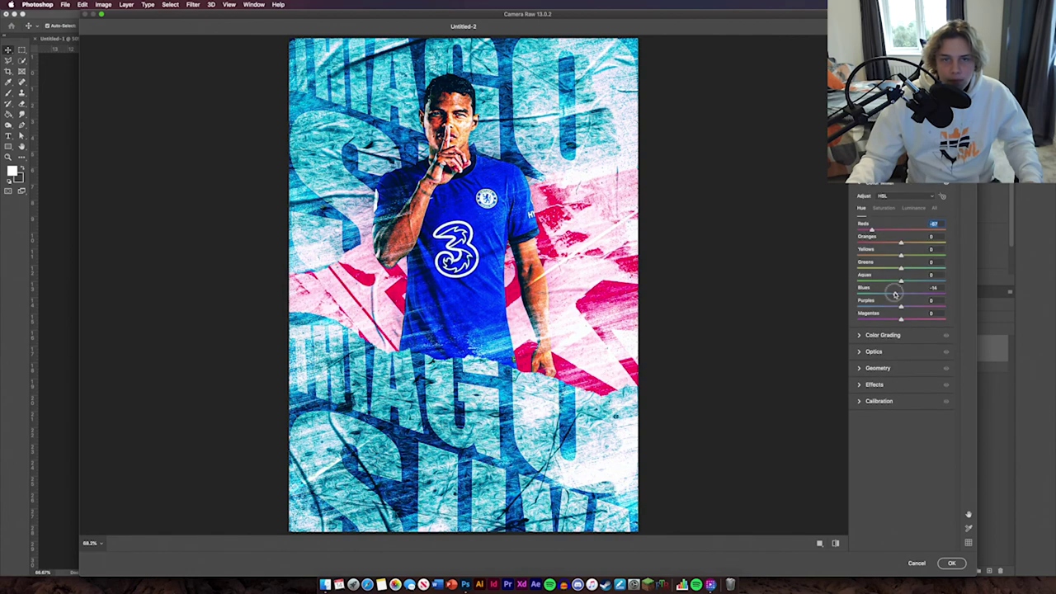
pyautogui.click(882, 334)
# - Add film grain and a dark vignette, and raise the vibrance further, with dehaze at +7 and saturation at +33
pyautogui.click(874, 435)
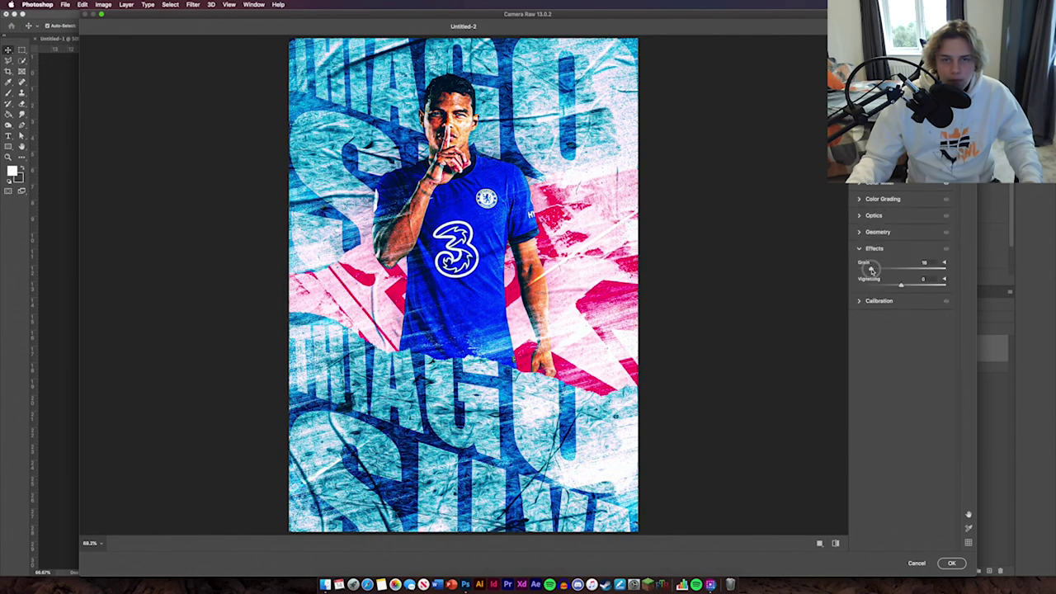
pyautogui.moveTo(899, 285); pyautogui.dragTo(916, 344)
pyautogui.click(874, 133)
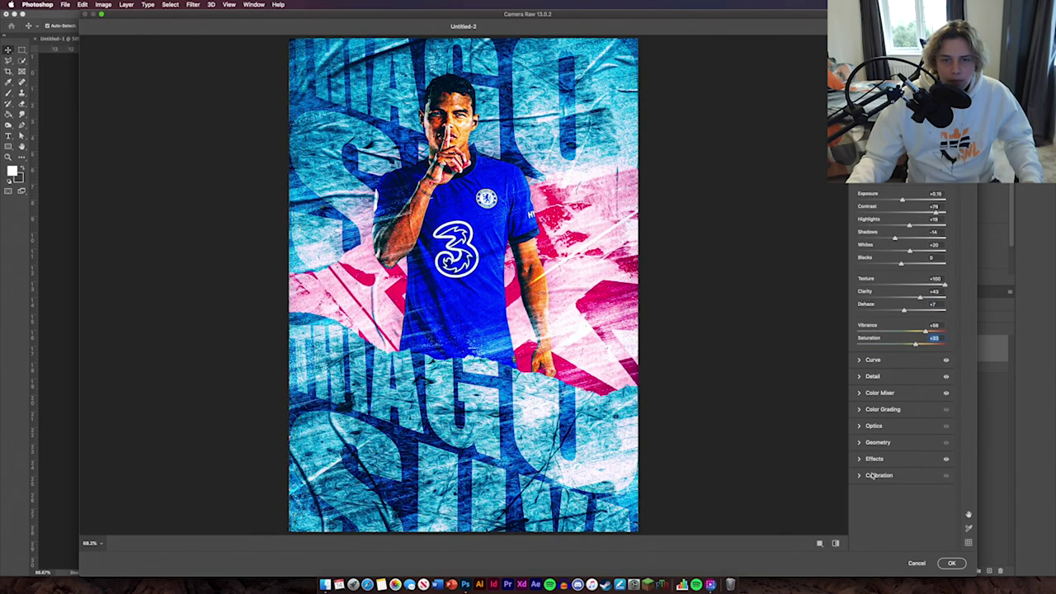